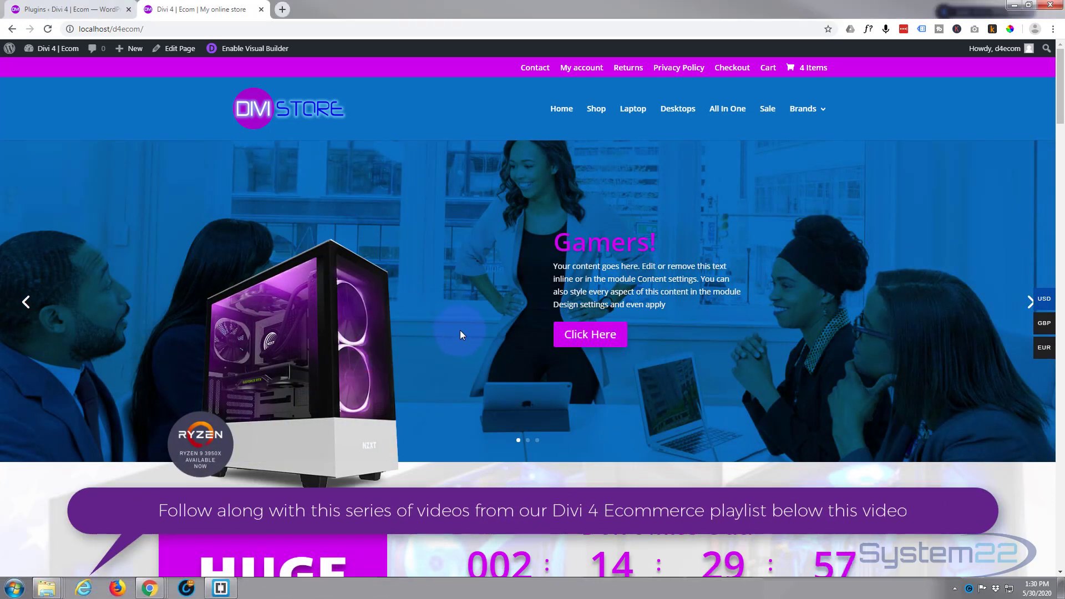
pyautogui.scroll(-5, 461, 333)
pyautogui.scroll(-1, 460, 330)
pyautogui.scroll(-2, 460, 330)
pyautogui.scroll(-2, 460, 330)
pyautogui.scroll(-1, 460, 330)
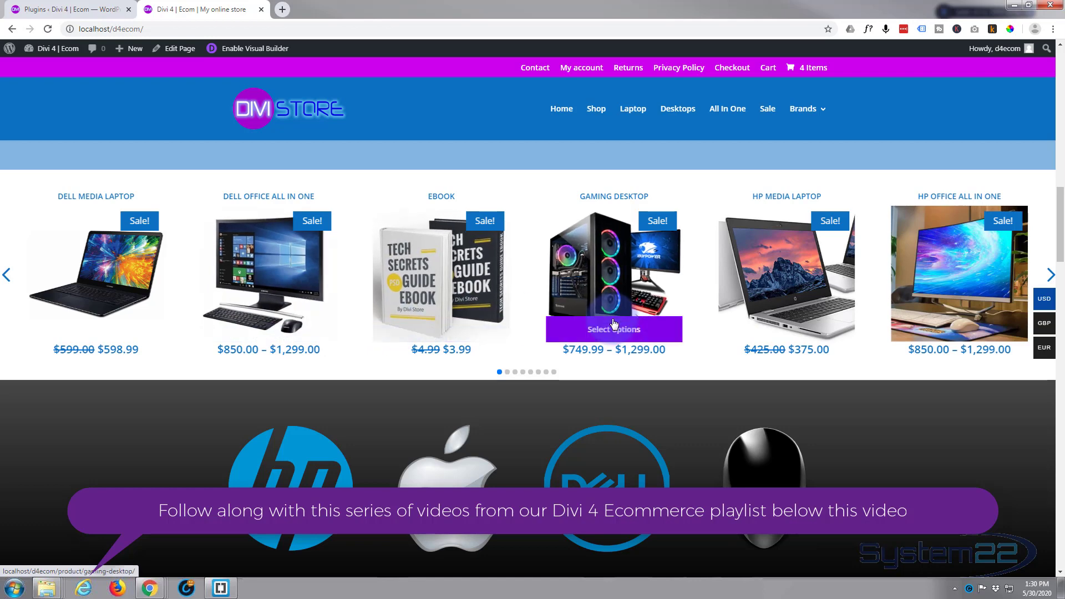
pyautogui.moveTo(787, 275)
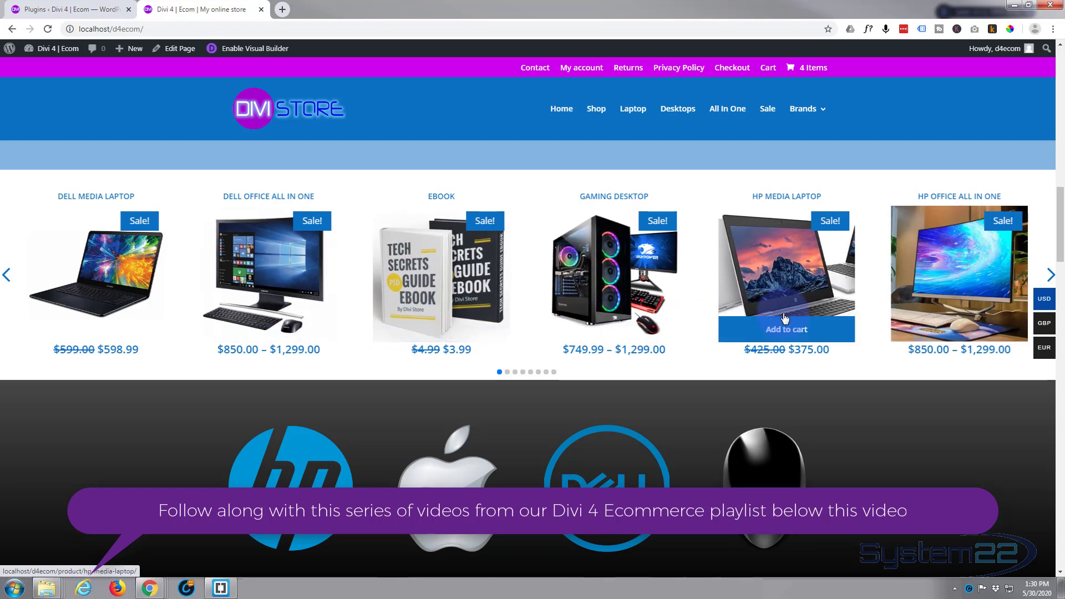
pyautogui.scroll(-1, 508, 400)
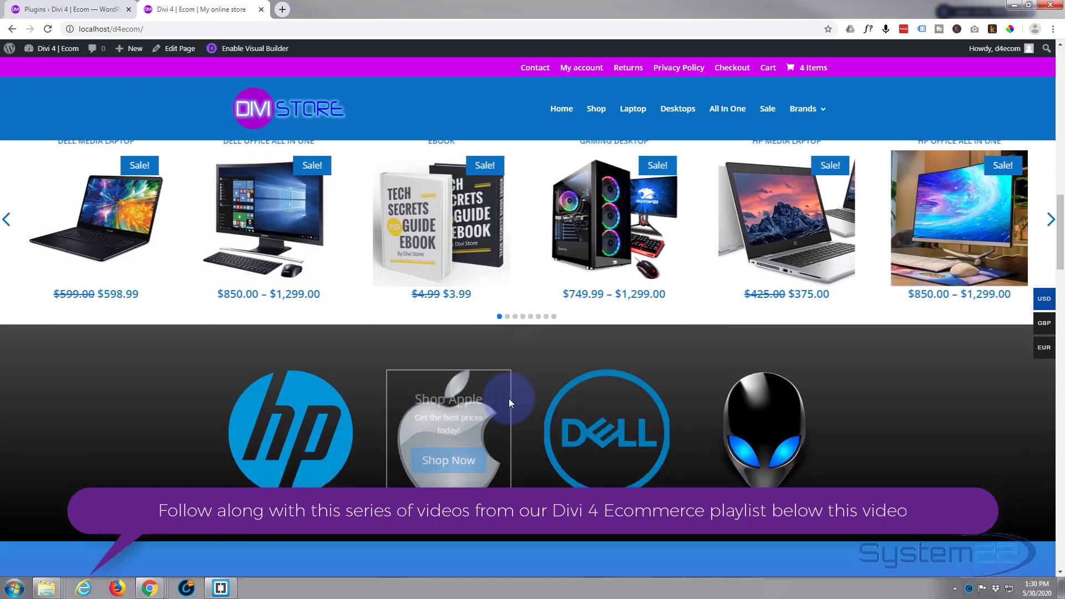
pyautogui.scroll(-2, 508, 399)
pyautogui.scroll(-2, 508, 399)
pyautogui.scroll(-1, 508, 397)
pyautogui.scroll(-3, 509, 398)
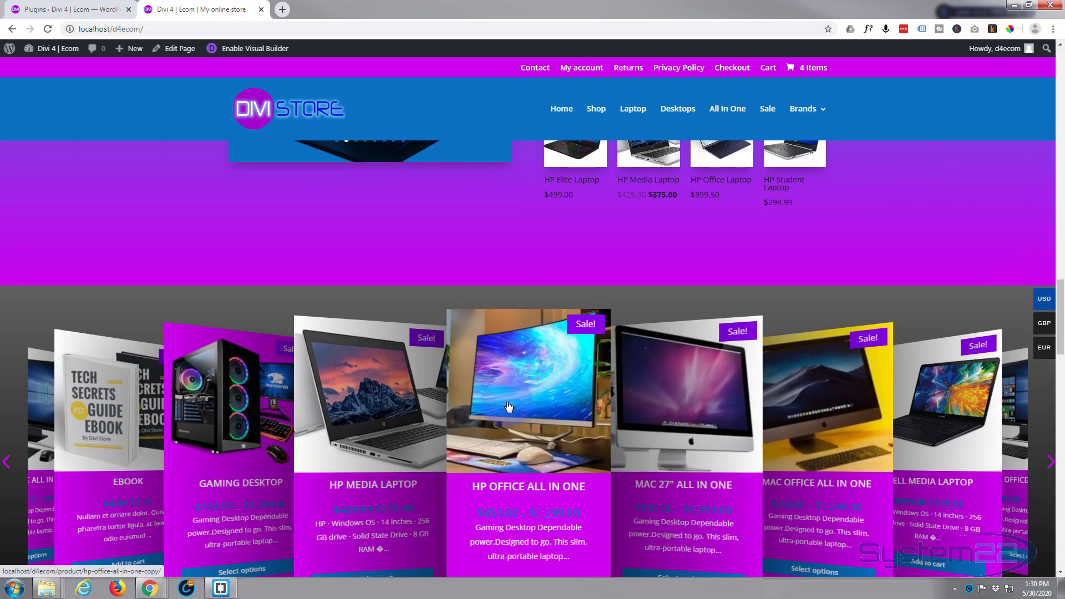
pyautogui.scroll(-3, 509, 407)
pyautogui.scroll(1, 508, 407)
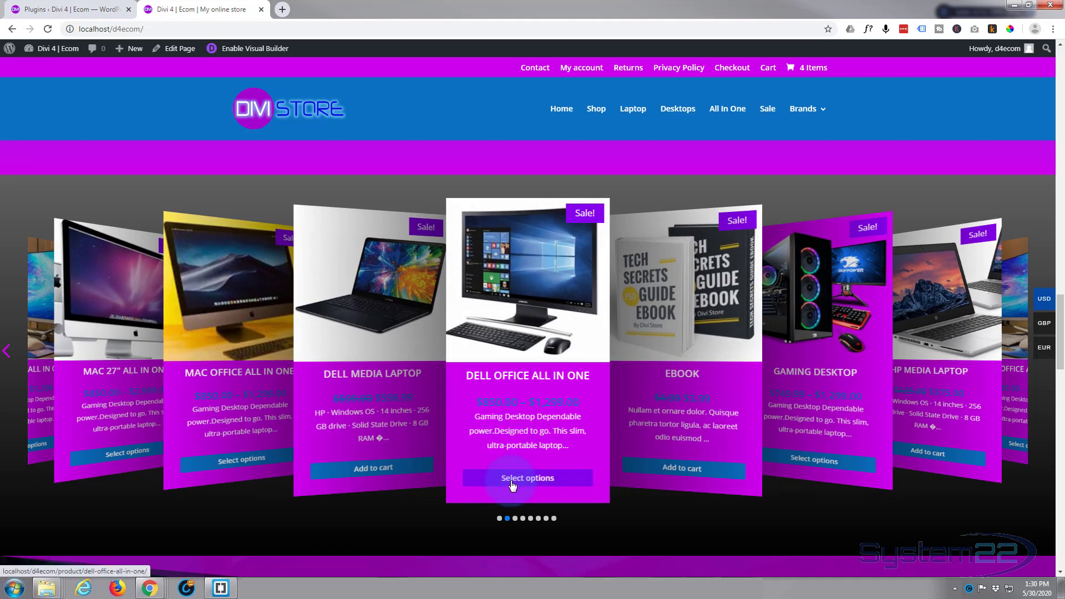
# Step: Open the Dell Office All In One product, check its HDD options keeping 500GB, then go to the Plugins admin page
pyautogui.click(513, 486)
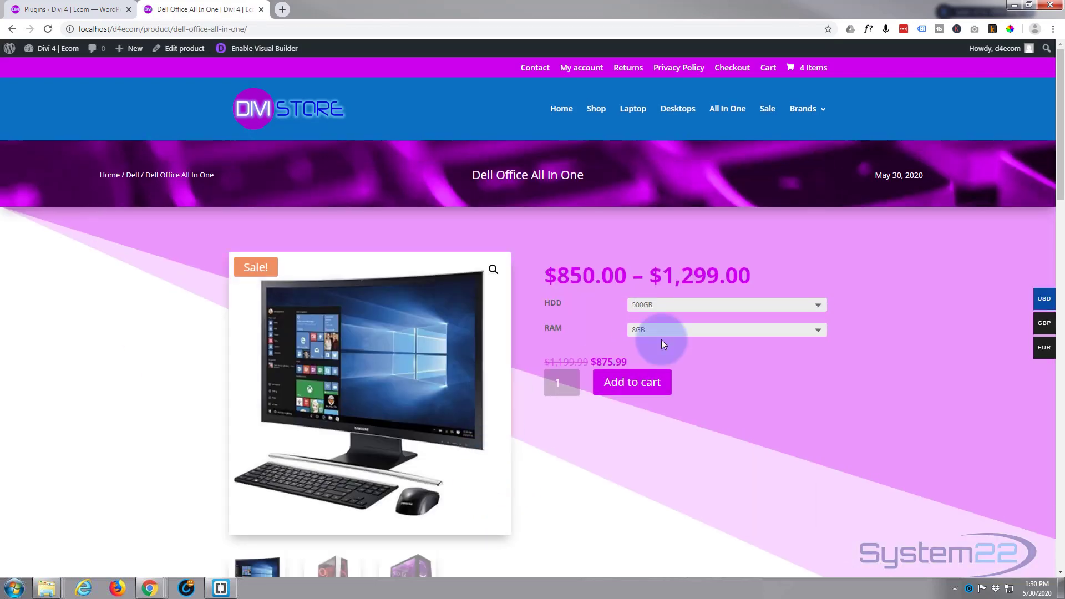
pyautogui.click(705, 305)
pyautogui.click(537, 376)
pyautogui.scroll(-3, 538, 375)
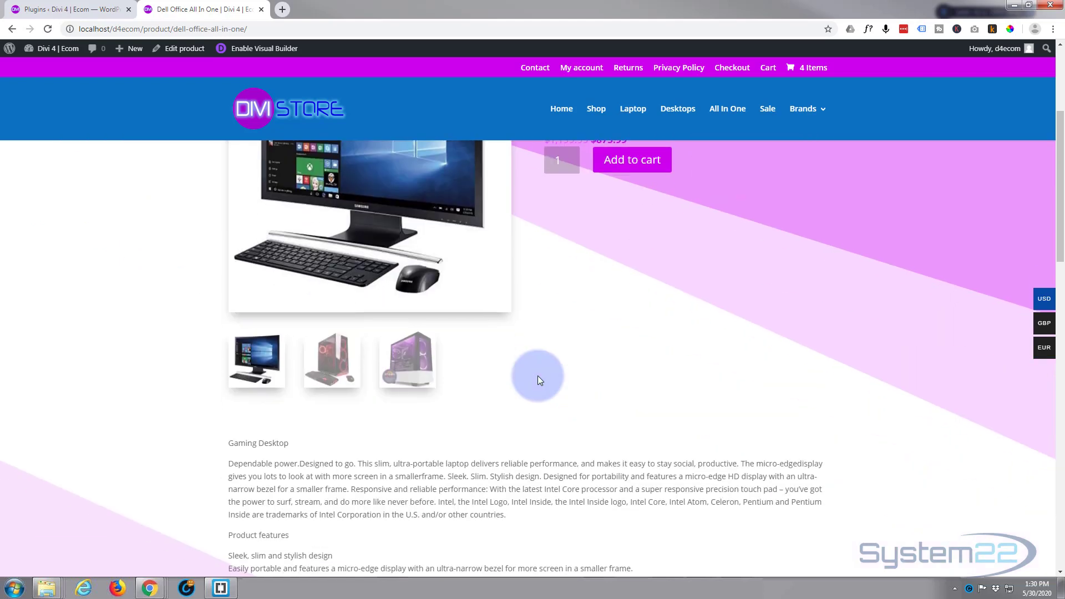
pyautogui.scroll(3, 538, 375)
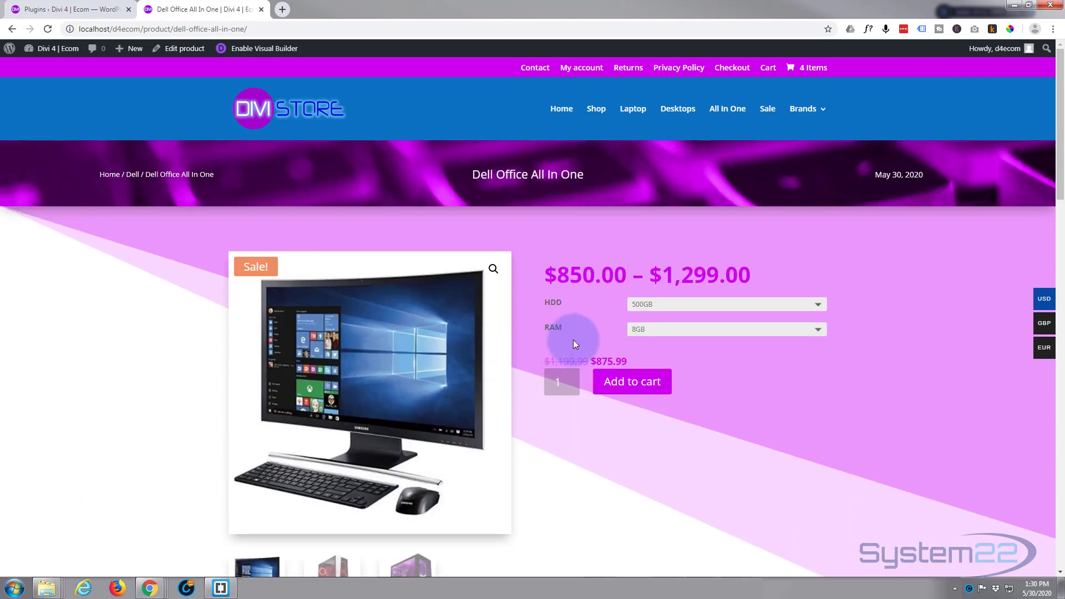
pyautogui.click(56, 9)
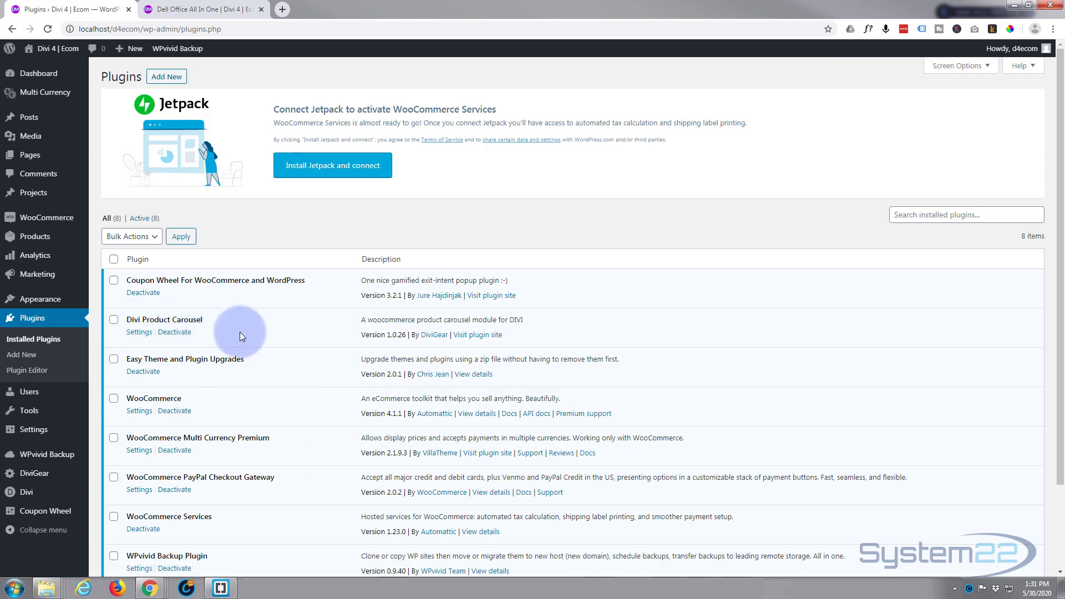
# Step: Go back to the store home page from the Dell product tab and enable the Visual Builder on it
pyautogui.click(188, 10)
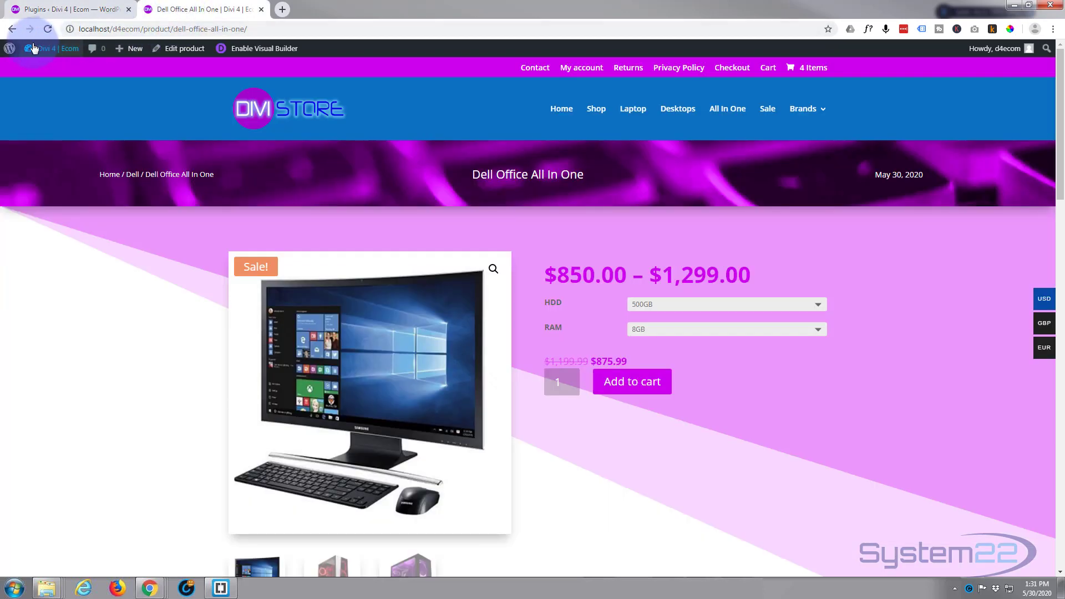
pyautogui.click(12, 31)
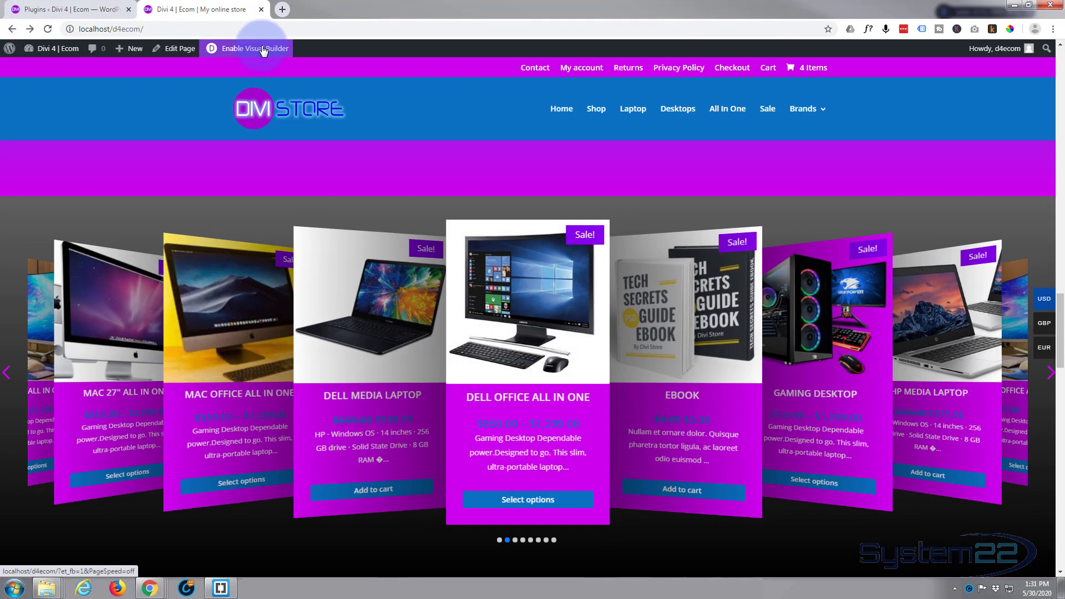
pyautogui.click(263, 50)
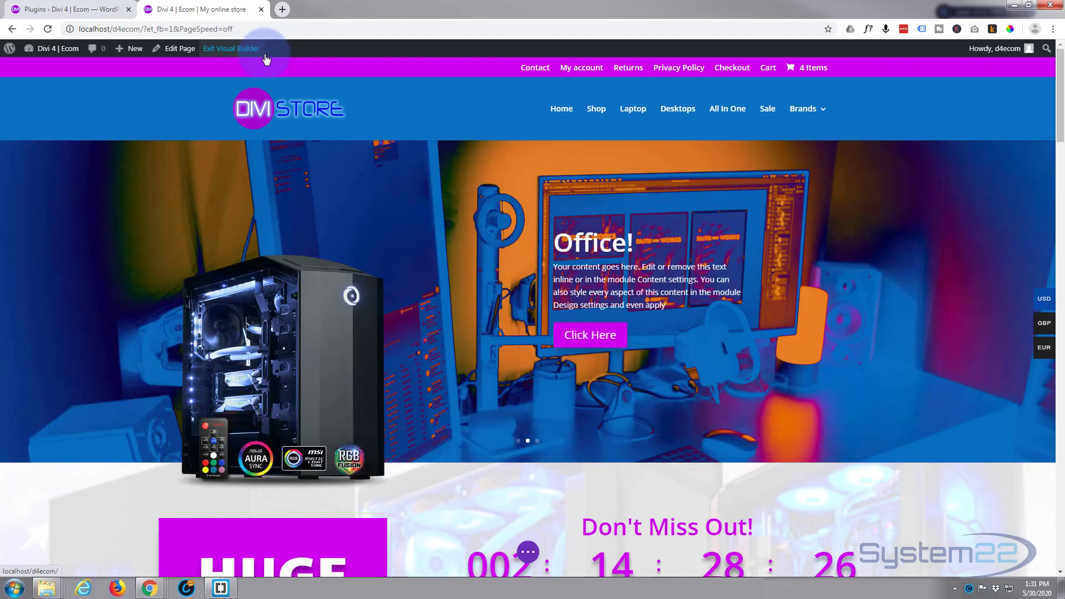
pyautogui.scroll(-2, 221, 421)
pyautogui.scroll(-2, 222, 421)
pyautogui.scroll(-3, 221, 421)
pyautogui.scroll(-2, 222, 421)
pyautogui.scroll(-3, 222, 421)
pyautogui.scroll(-2, 221, 421)
pyautogui.scroll(-2, 221, 422)
pyautogui.scroll(-2, 222, 421)
pyautogui.scroll(-3, 222, 422)
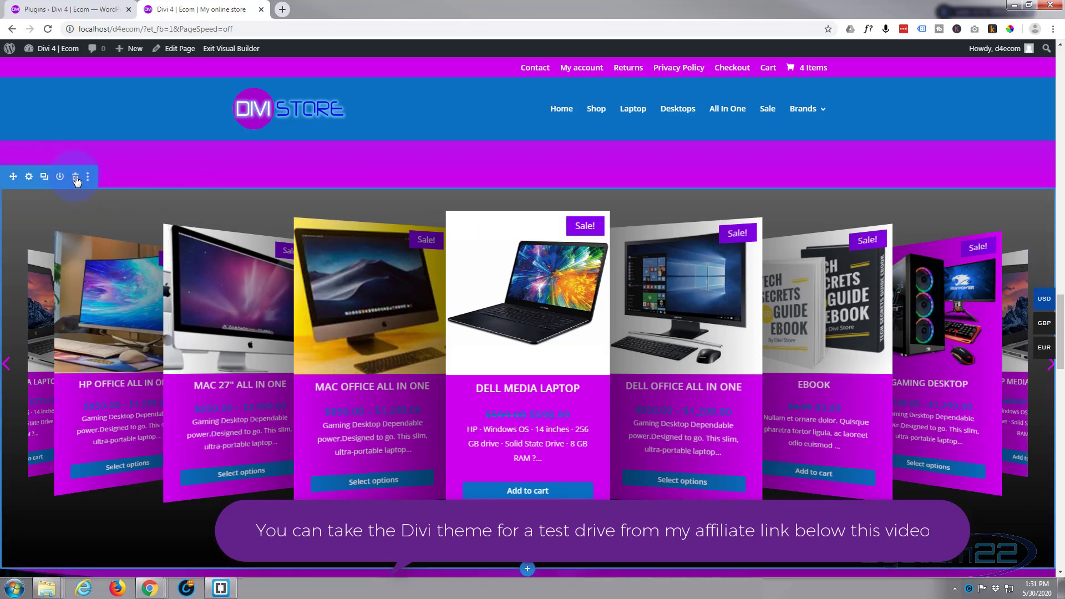
# Step: Delete the existing product carousel section from the page
pyautogui.click(75, 178)
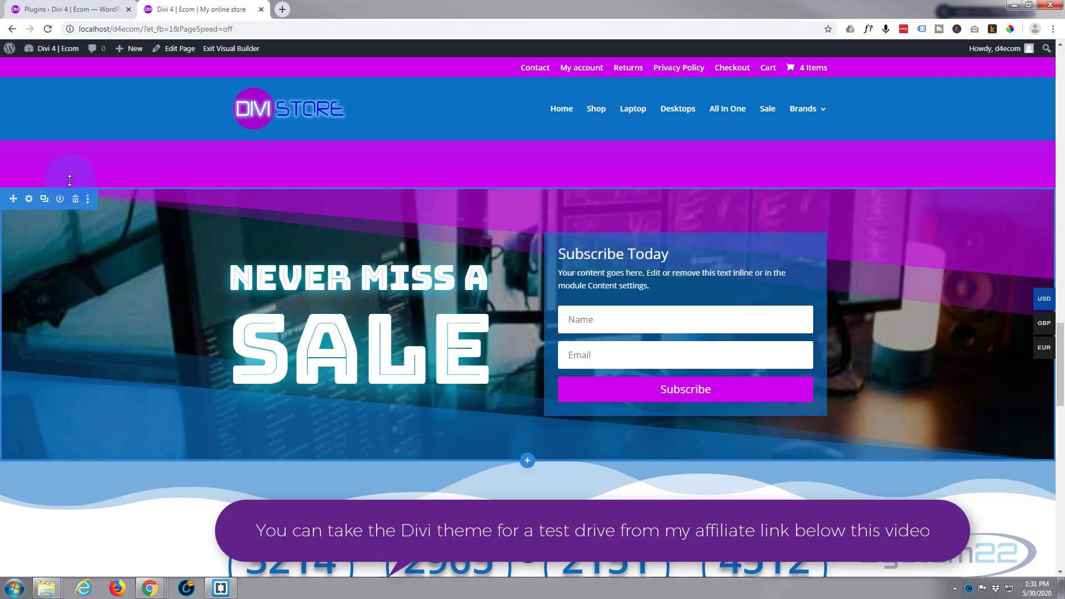
# Step: Insert a regular one-column section below the banner containing a Product Carousel module with default settings
pyautogui.click(528, 190)
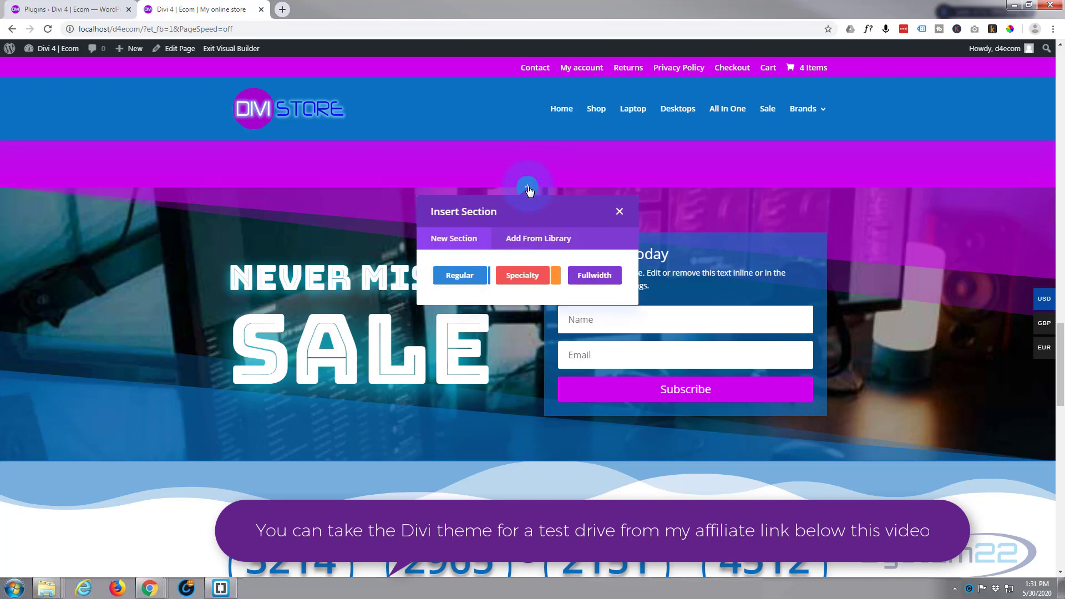
pyautogui.click(465, 280)
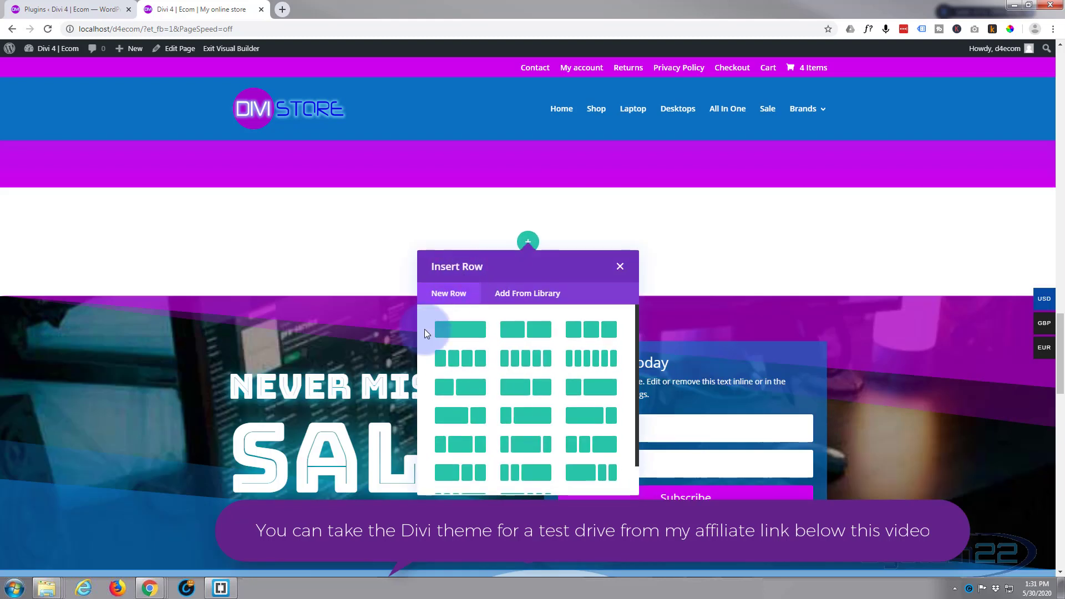
pyautogui.click(461, 337)
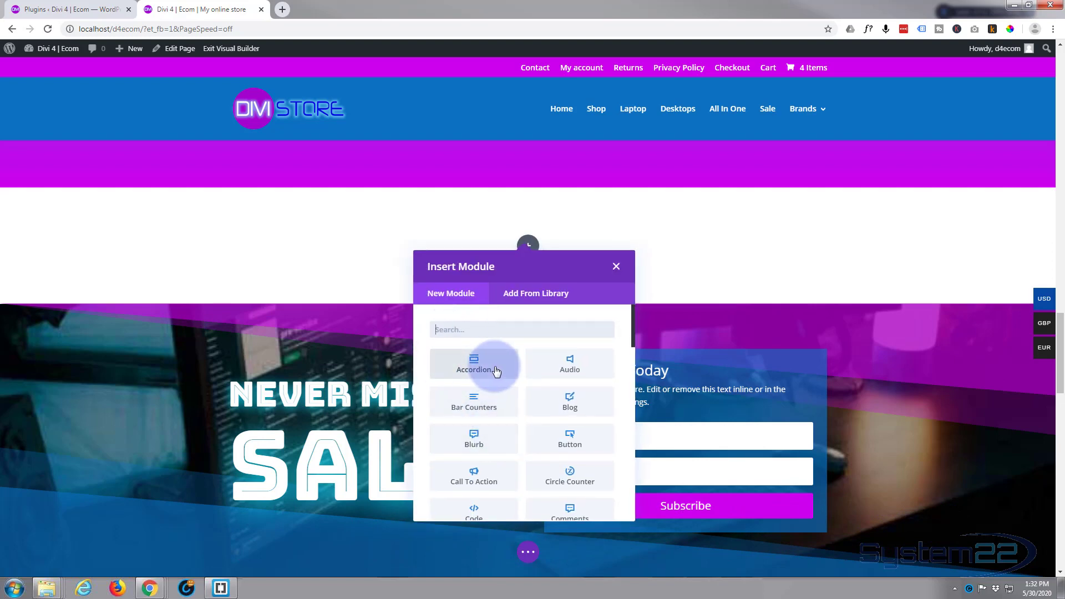
pyautogui.scroll(-2, 485, 369)
pyautogui.scroll(-1, 494, 371)
pyautogui.scroll(-1, 494, 371)
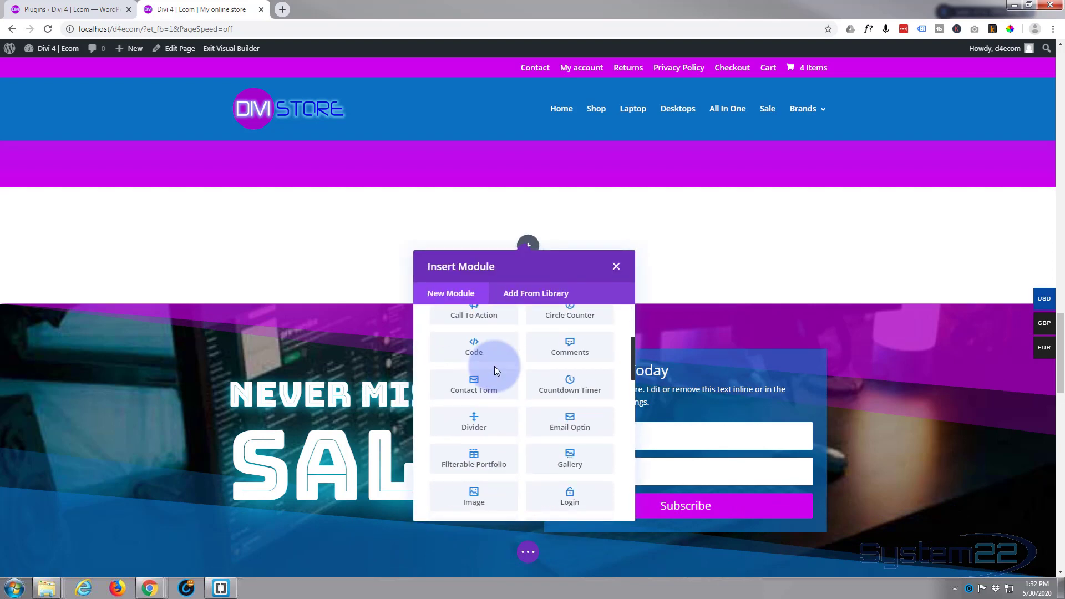
pyautogui.scroll(-2, 495, 372)
pyautogui.scroll(-3, 495, 371)
pyautogui.scroll(-1, 495, 374)
pyautogui.scroll(3, 494, 374)
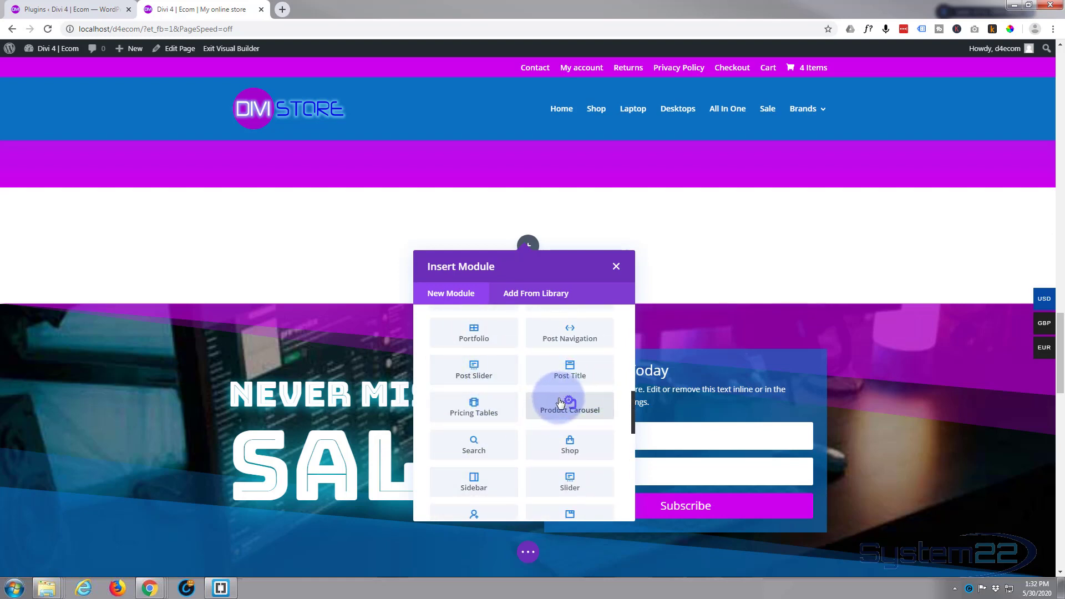
pyautogui.scroll(-4, 476, 404)
pyautogui.scroll(-5, 477, 404)
pyautogui.scroll(-2, 478, 401)
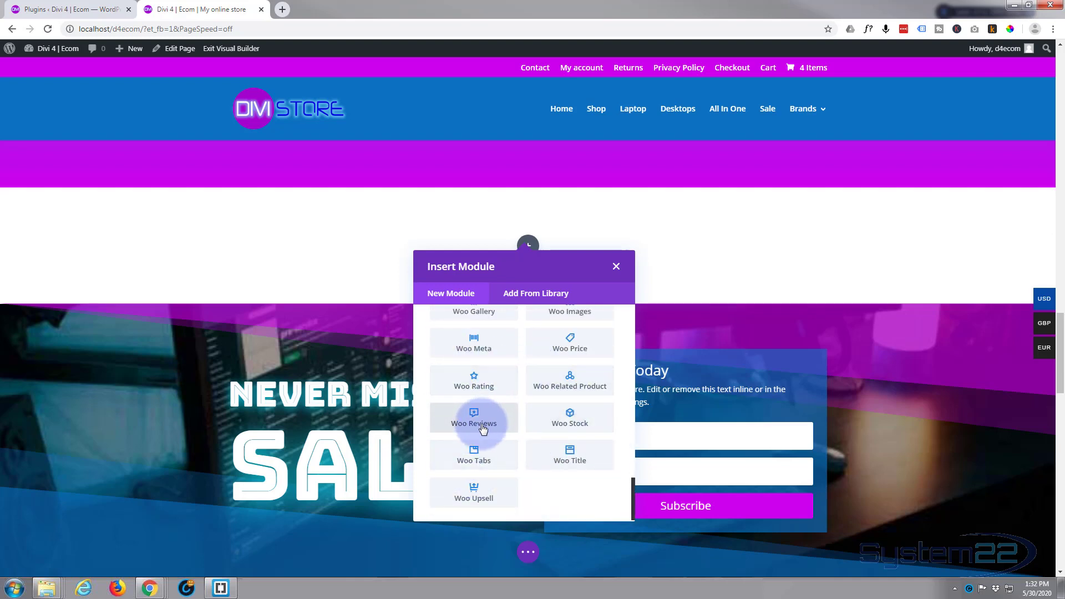
pyautogui.scroll(1, 482, 427)
pyautogui.scroll(2, 481, 428)
pyautogui.scroll(1, 481, 428)
pyautogui.scroll(2, 480, 423)
pyautogui.scroll(2, 481, 423)
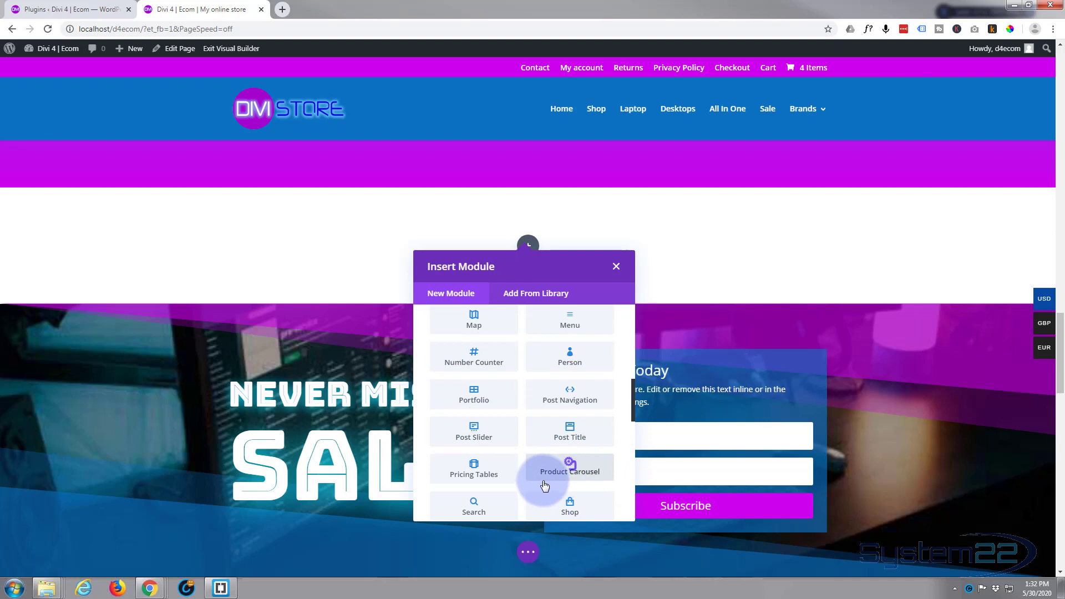
pyautogui.click(570, 472)
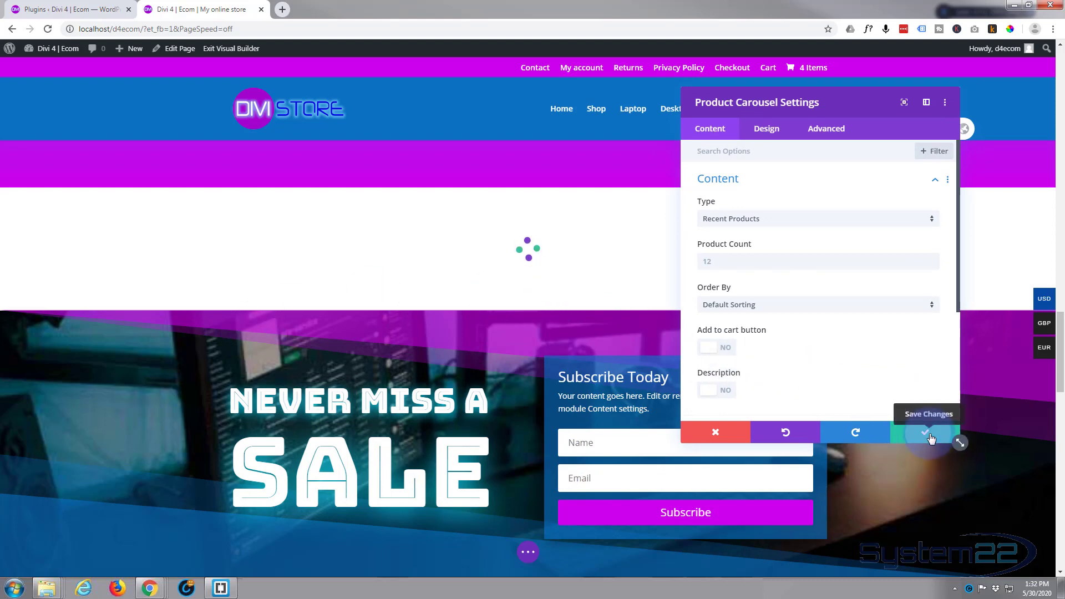
pyautogui.click(927, 434)
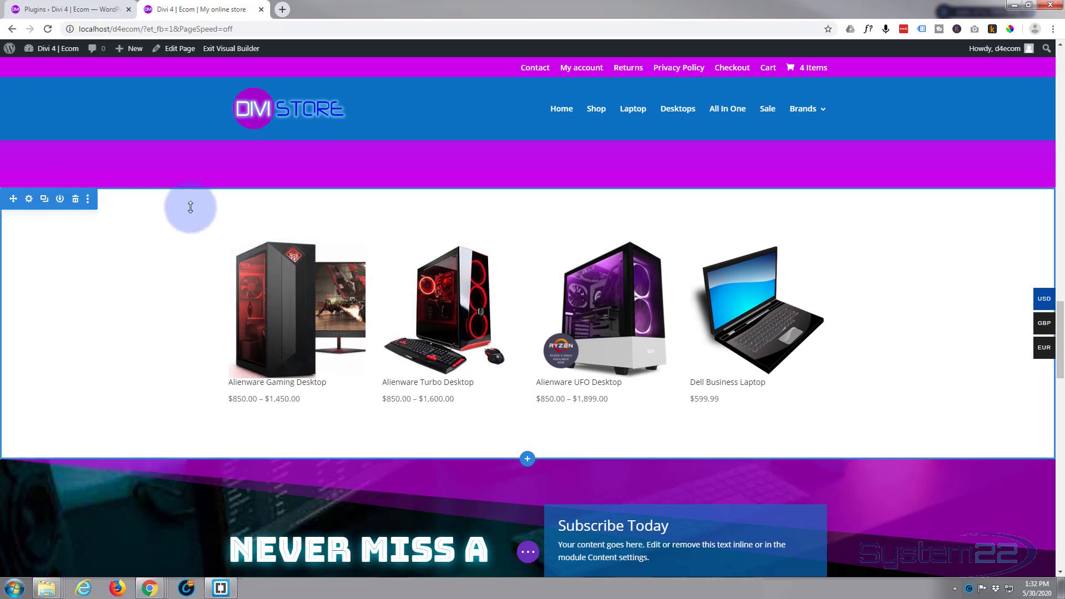
pyautogui.moveTo(480, 250)
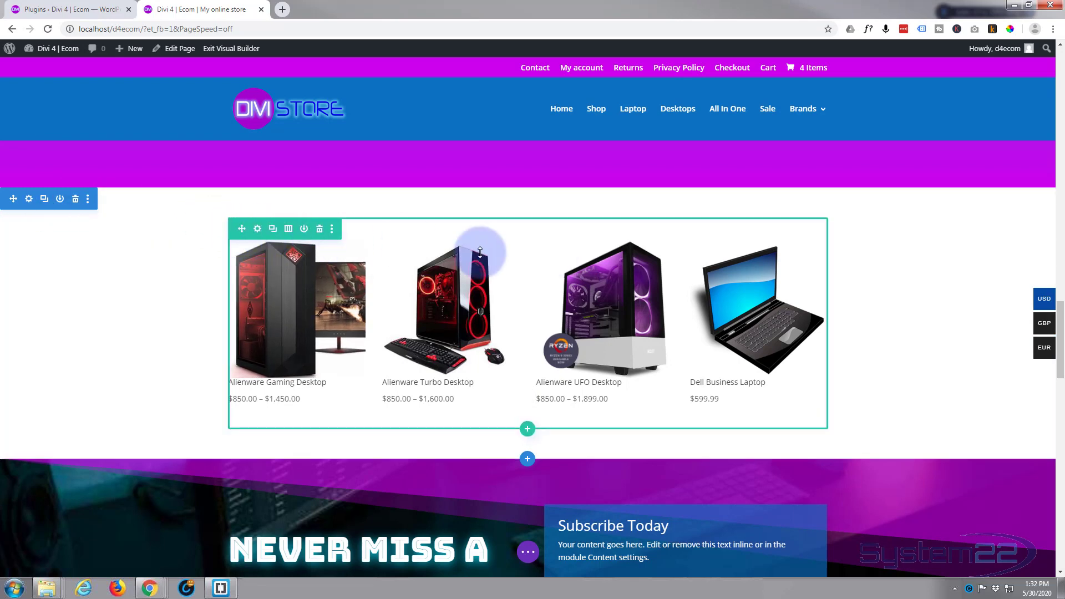
# Step: Set the carousel row's width and max width both to 100% in its Design sizing options and save
pyautogui.click(258, 231)
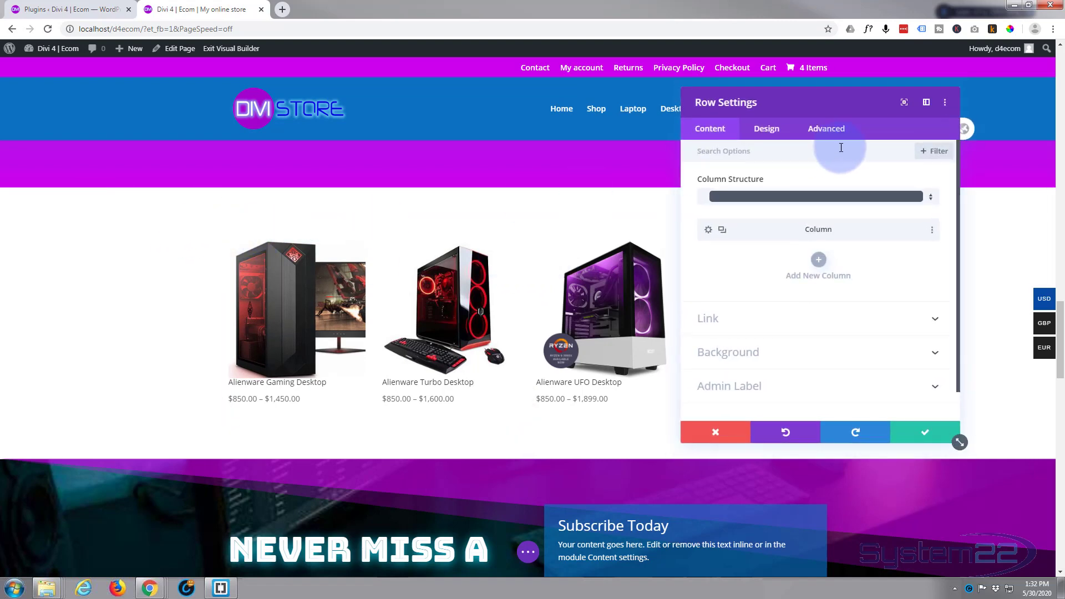
pyautogui.click(767, 130)
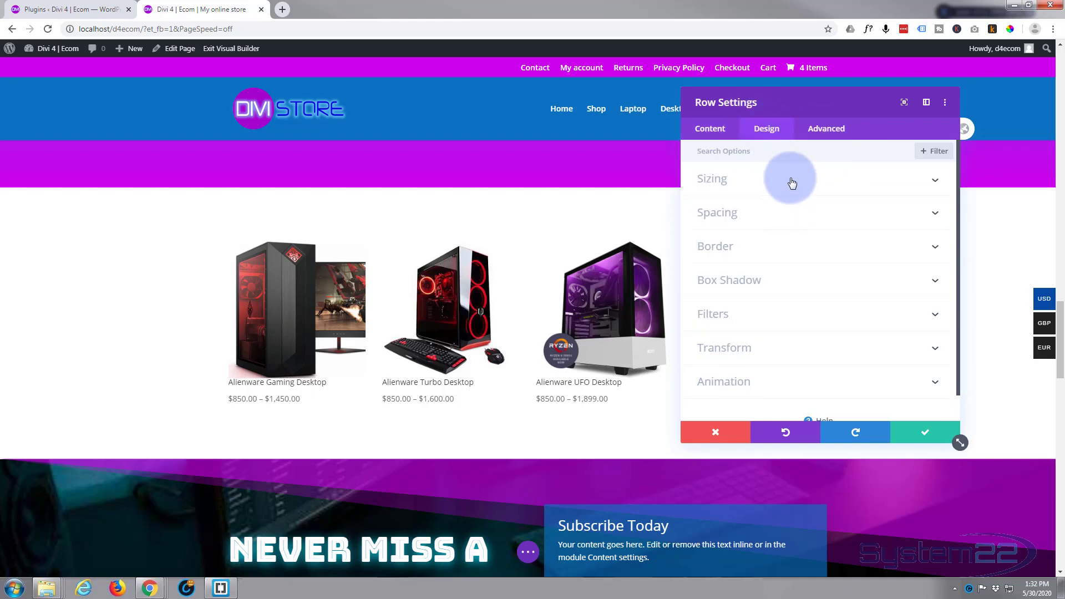
pyautogui.click(791, 179)
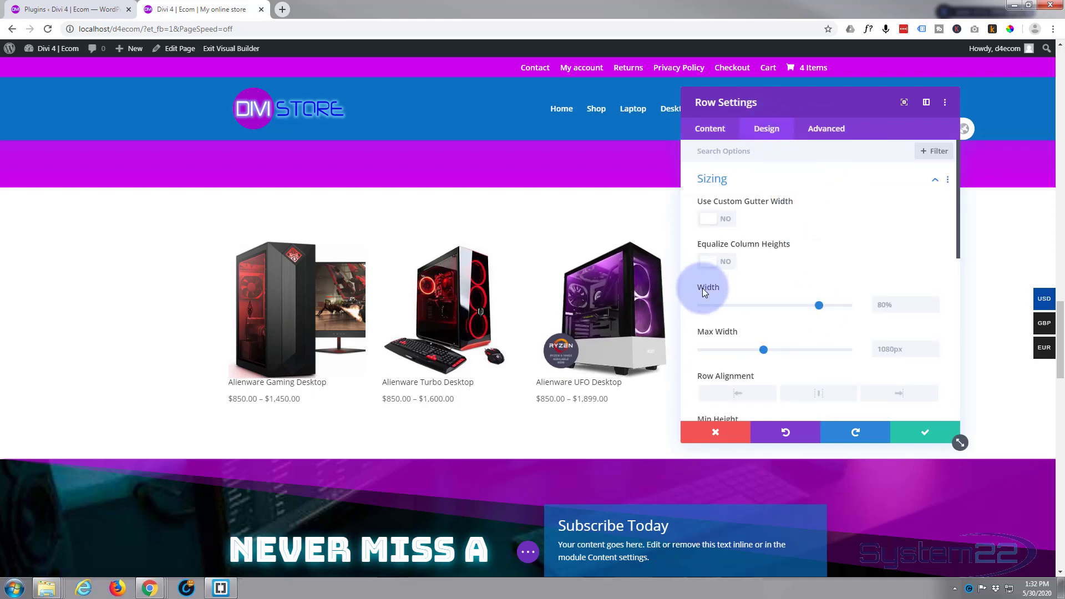
pyautogui.moveTo(820, 306); pyautogui.dragTo(870, 307)
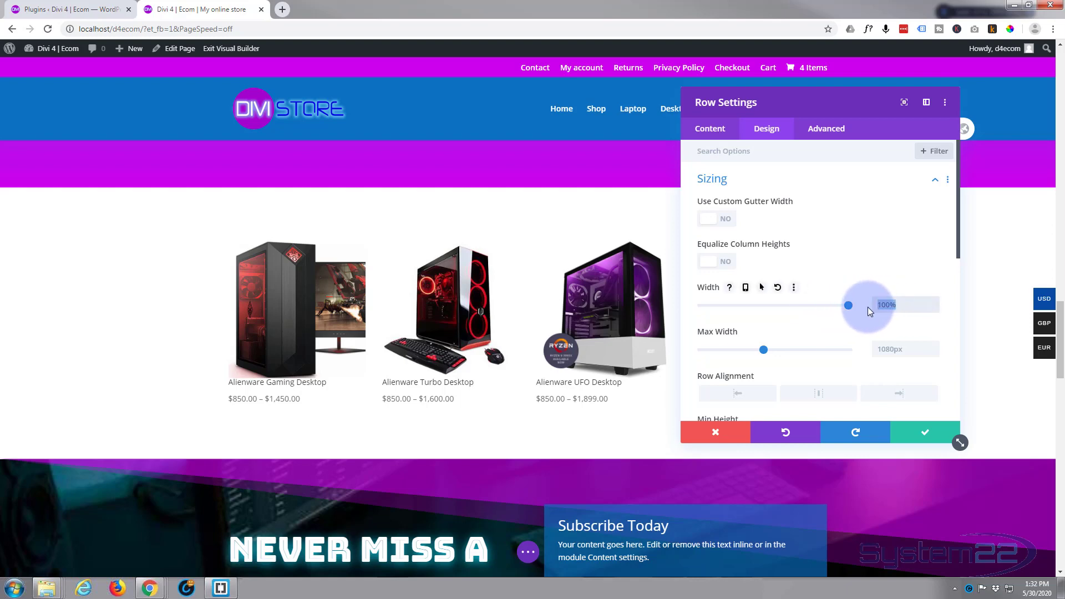
pyautogui.moveTo(906, 349)
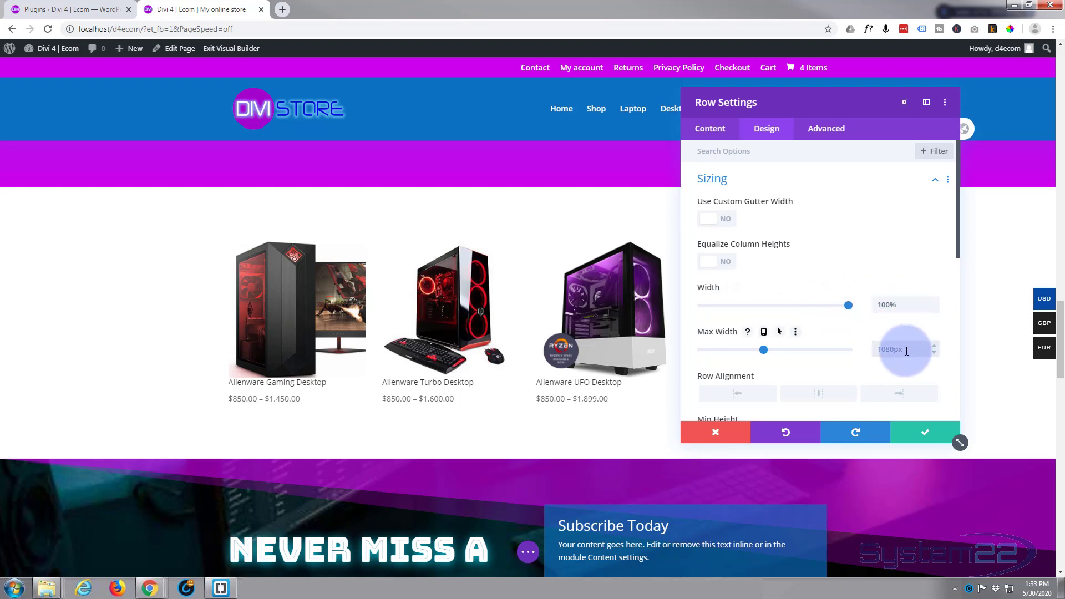
pyautogui.moveTo(898, 351); pyautogui.dragTo(711, 342)
pyautogui.write('100')
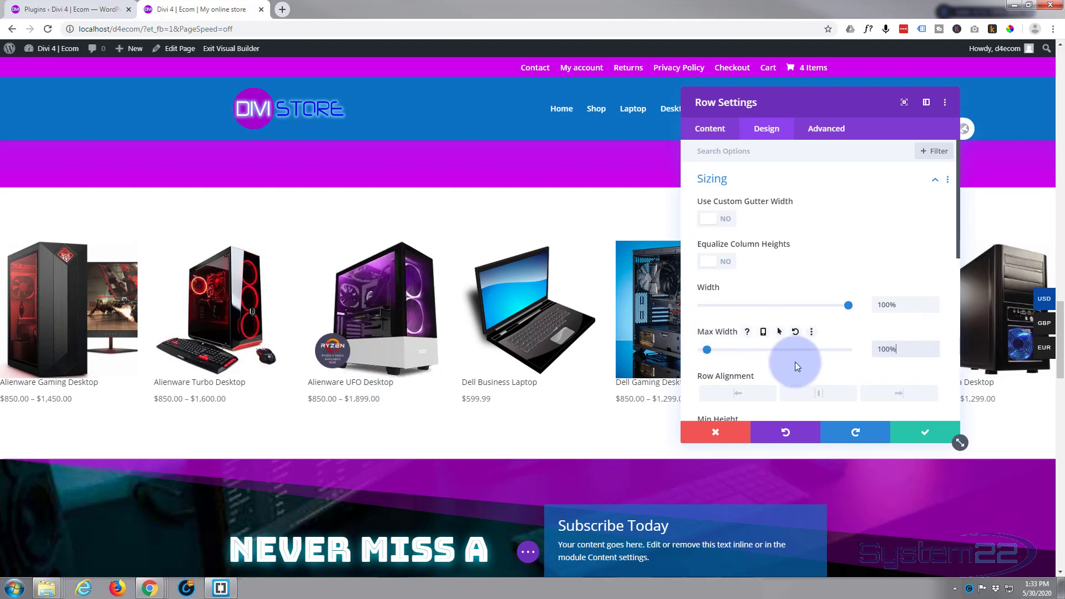
pyautogui.click(930, 440)
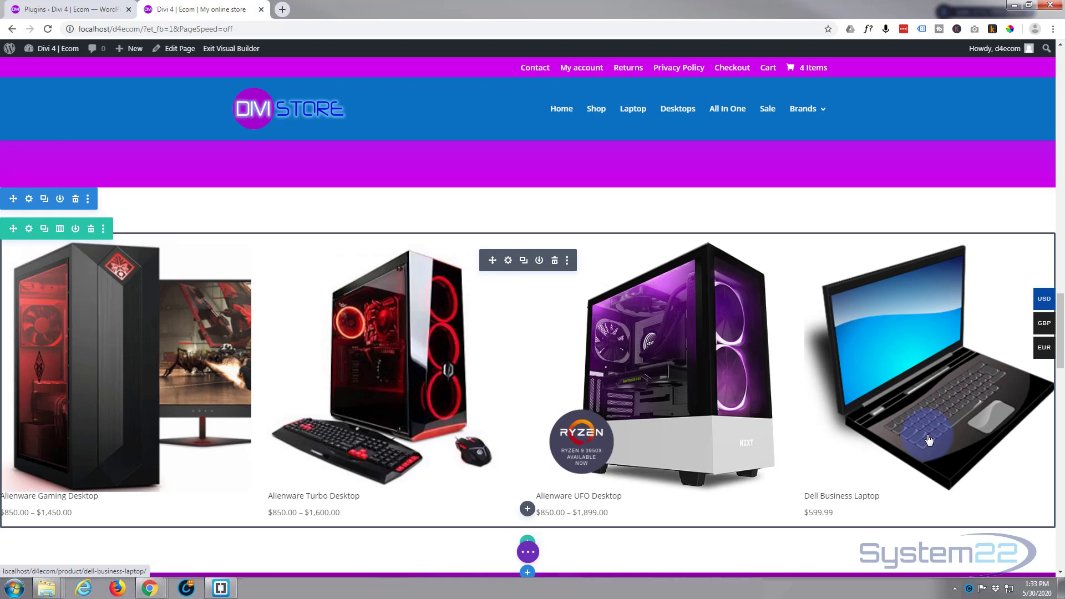
# Step: Give the carousel section a gradient background instead of a plain colour
pyautogui.click(30, 201)
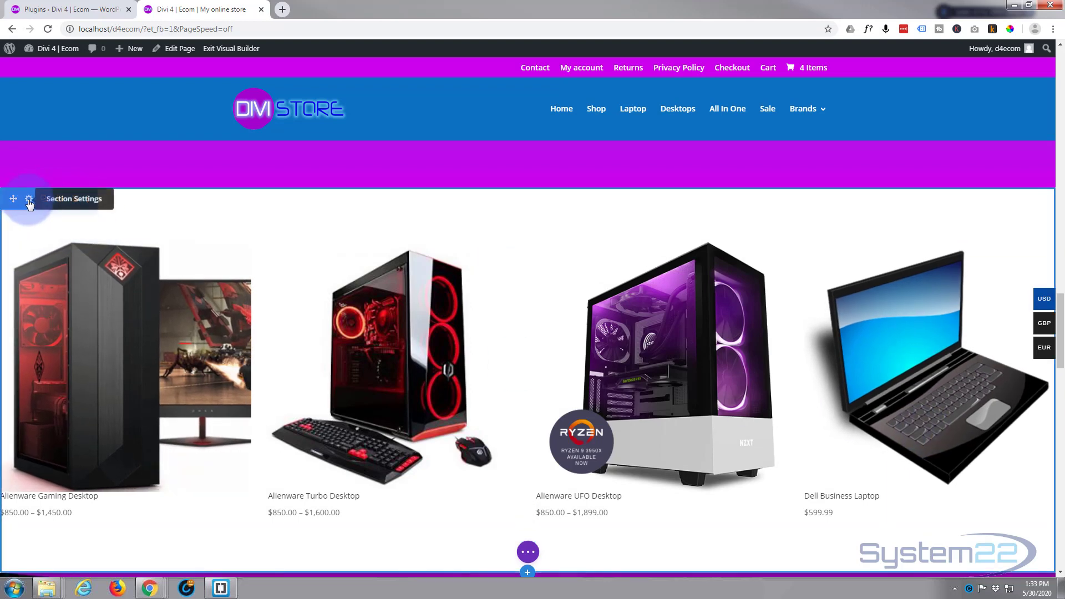
pyautogui.click(28, 202)
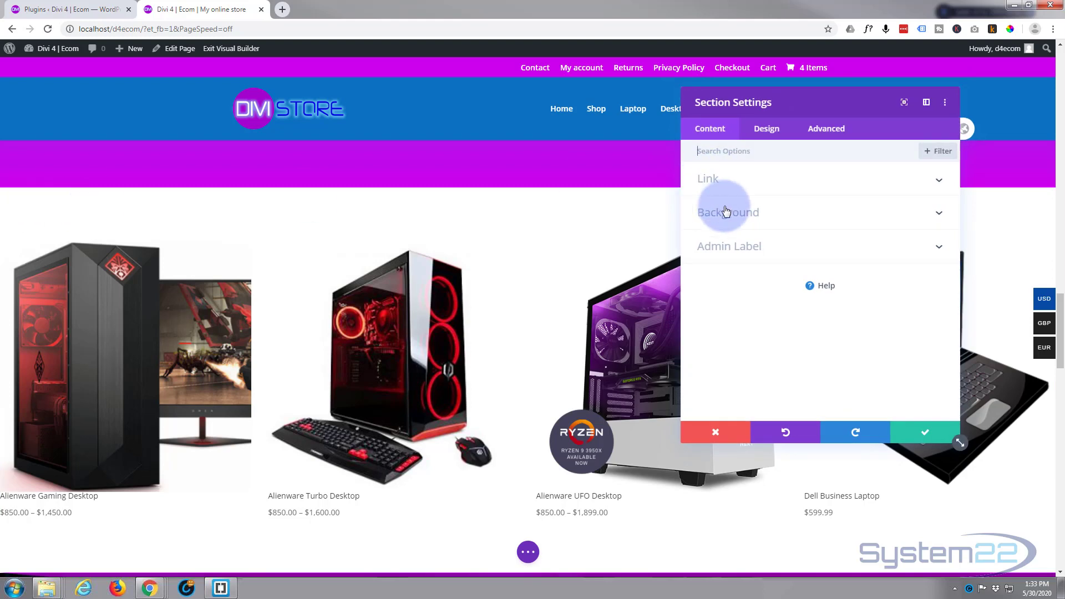
pyautogui.click(738, 156)
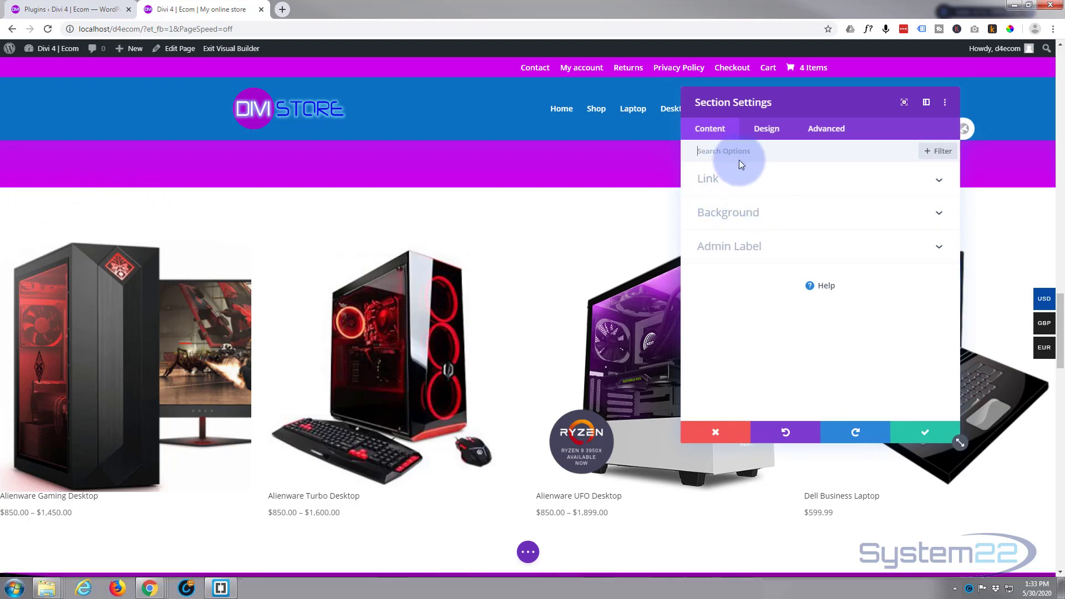
pyautogui.click(782, 214)
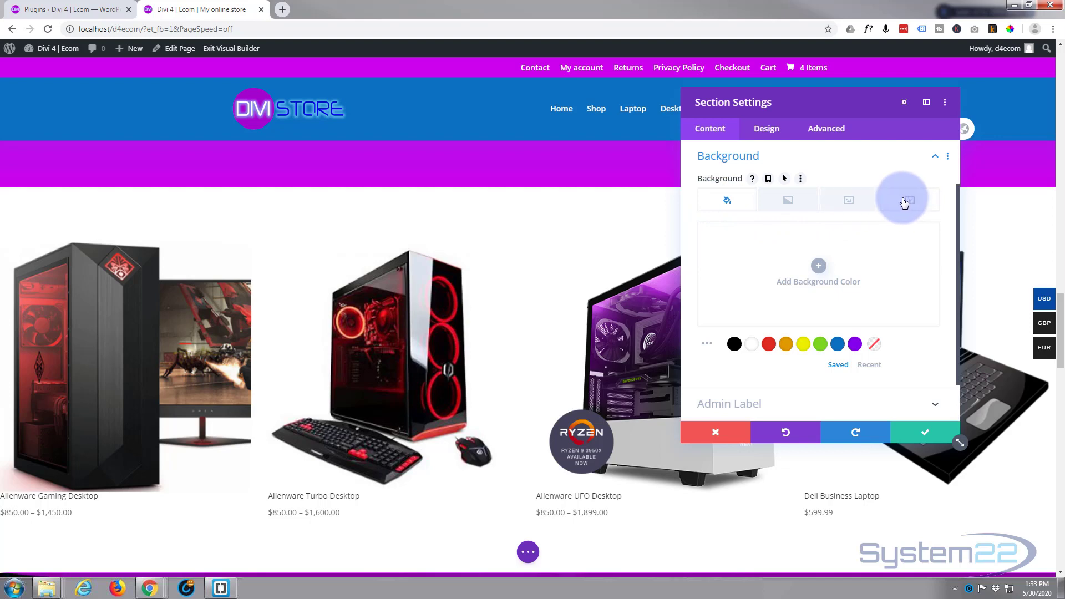
pyautogui.click(788, 200)
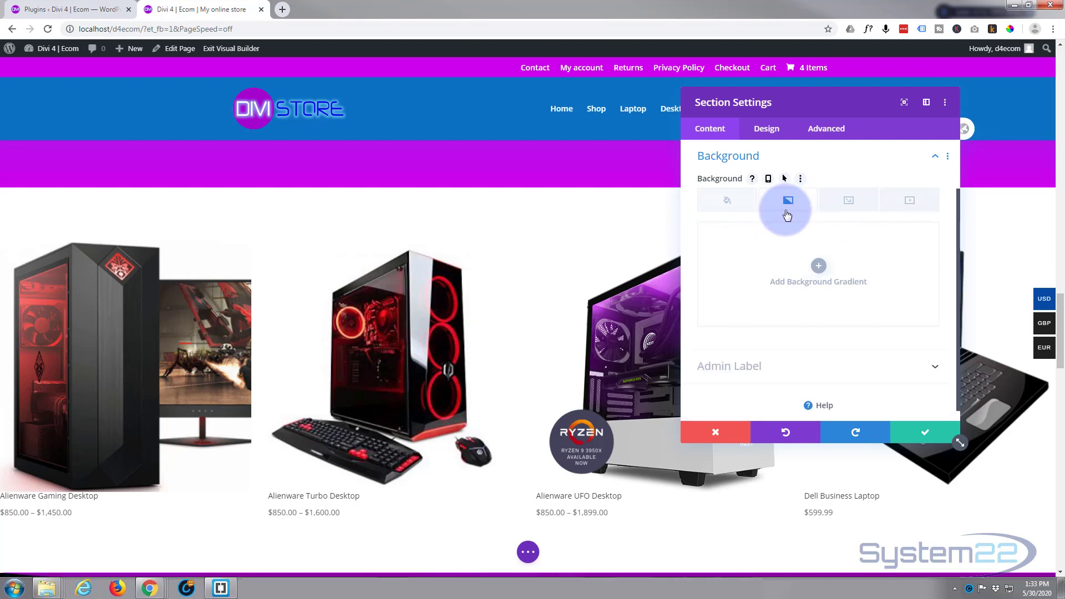
pyautogui.click(820, 267)
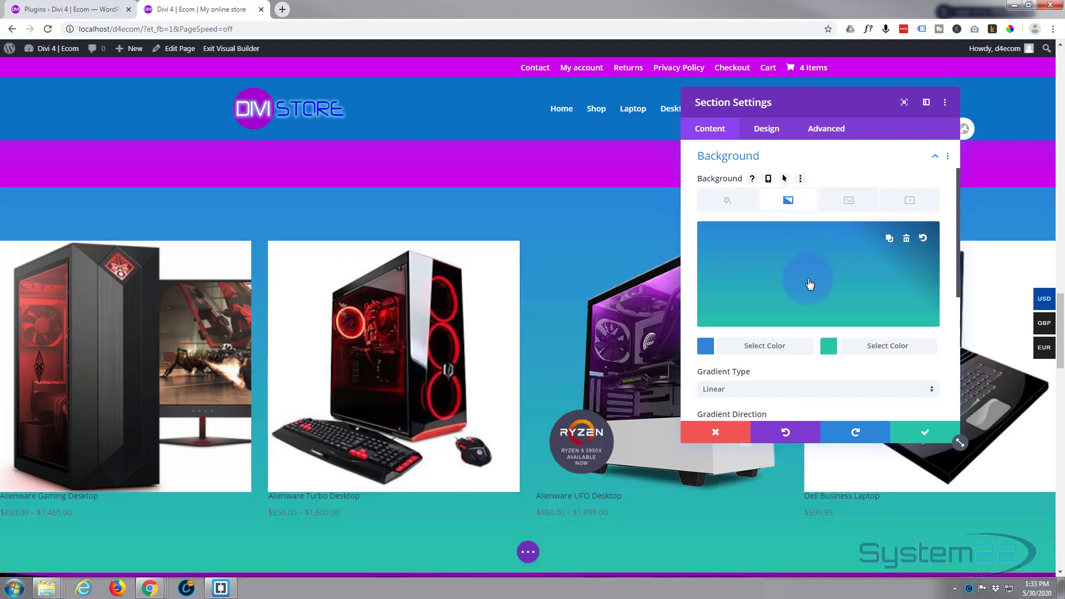
# Step: Make the gradient run from dark grey to black and save the section background
pyautogui.click(731, 350)
pyautogui.click(734, 346)
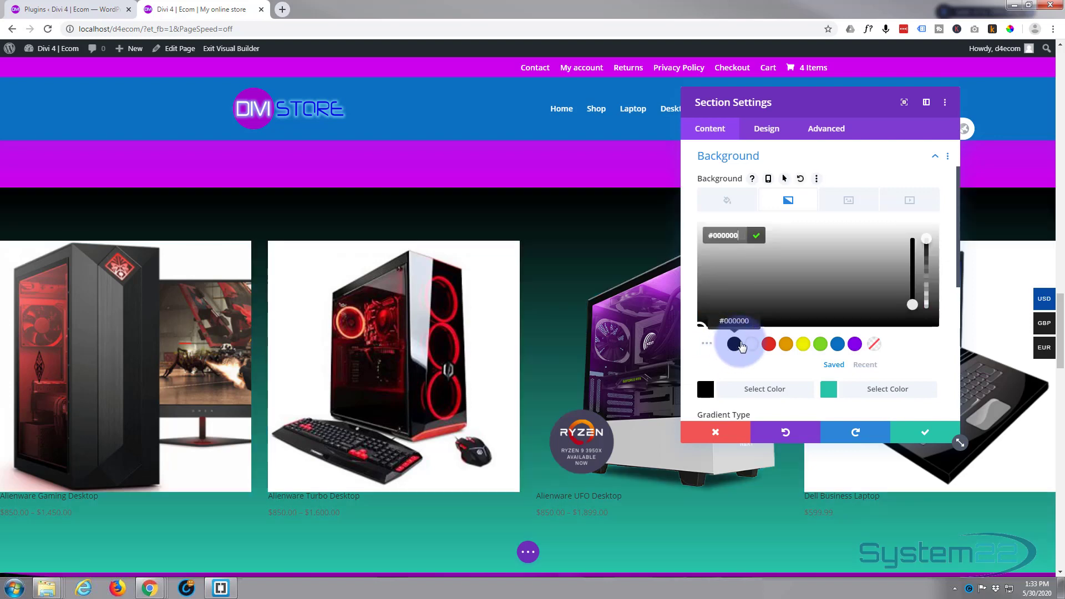
pyautogui.moveTo(701, 320); pyautogui.dragTo(701, 296)
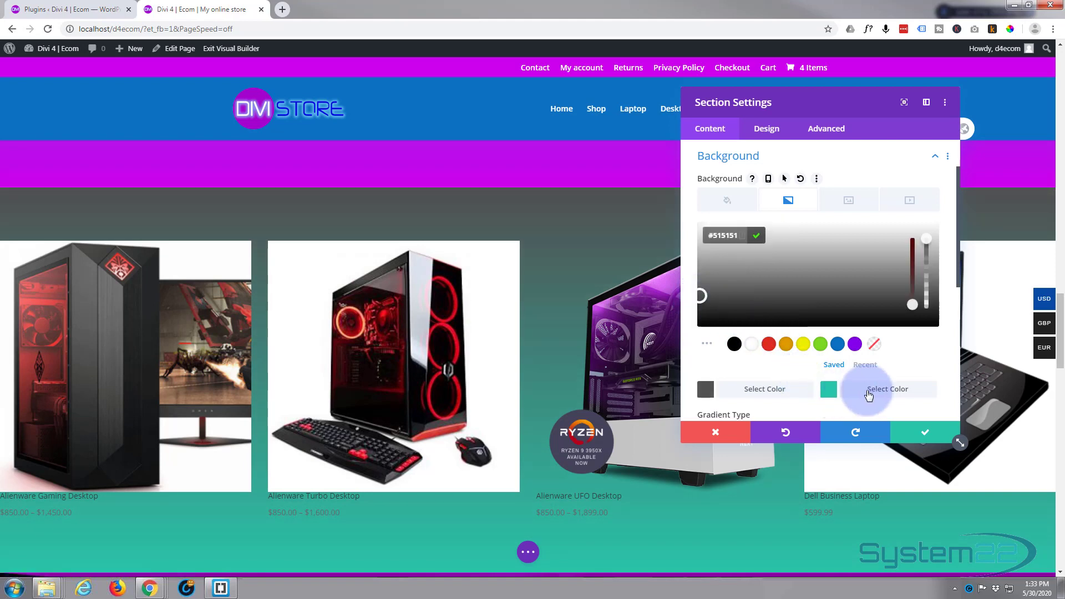
pyautogui.click(871, 392)
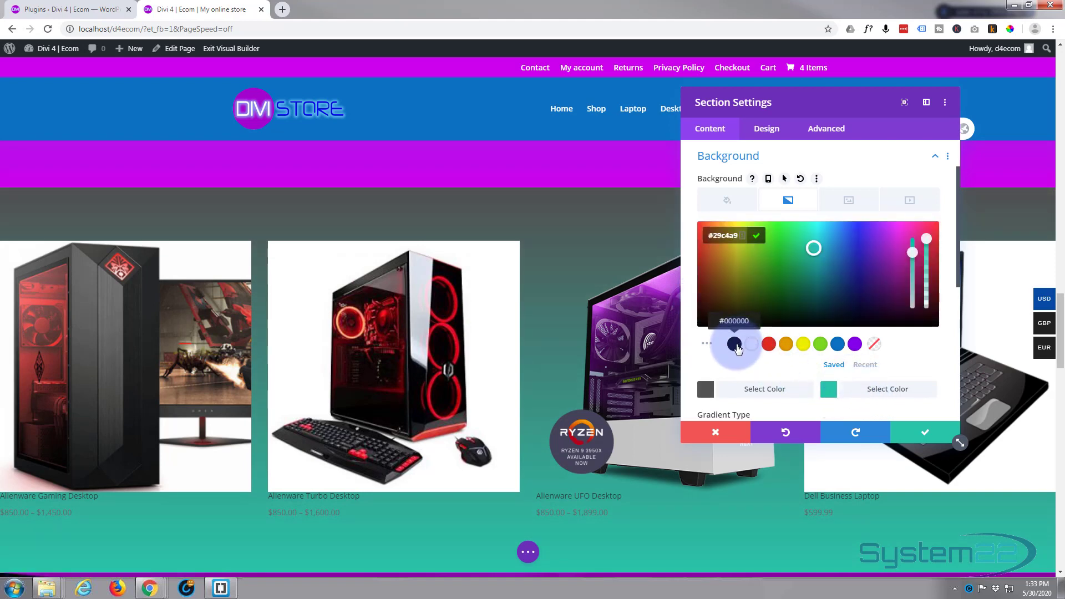
pyautogui.click(734, 346)
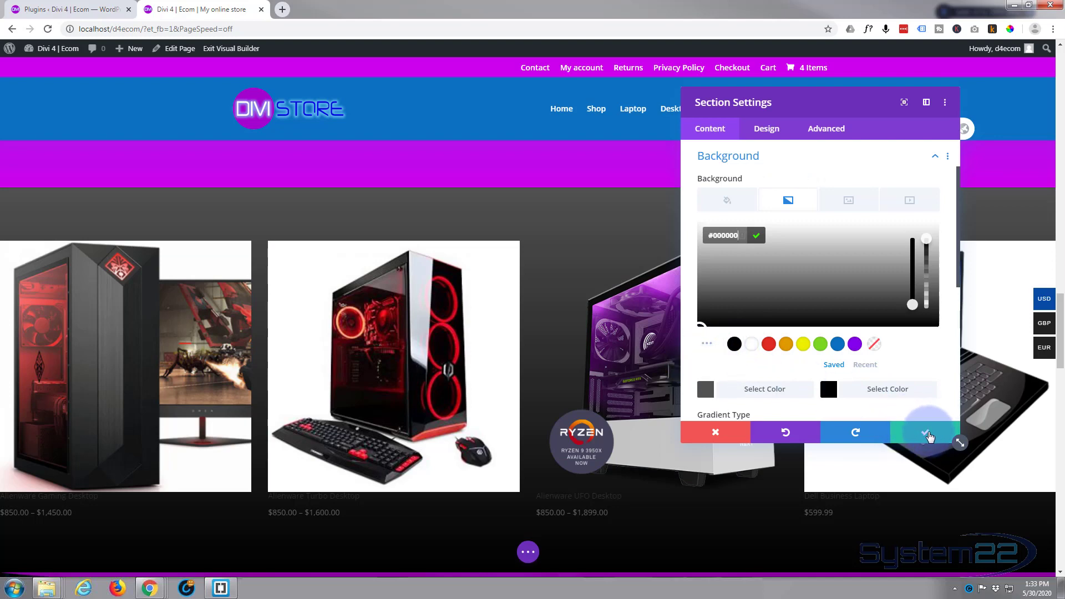
pyautogui.click(930, 437)
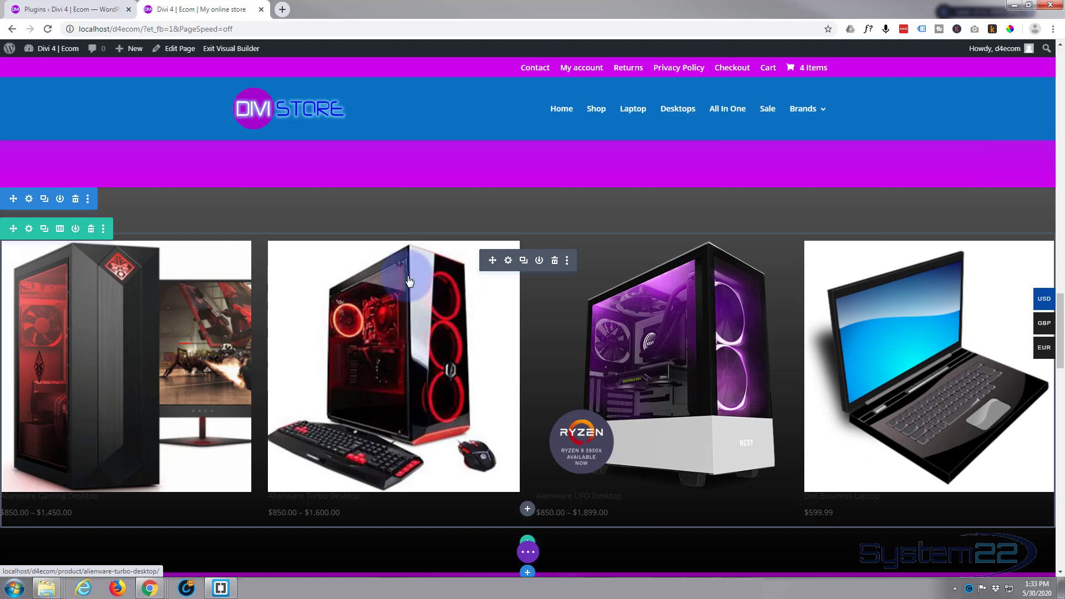
pyautogui.click(508, 262)
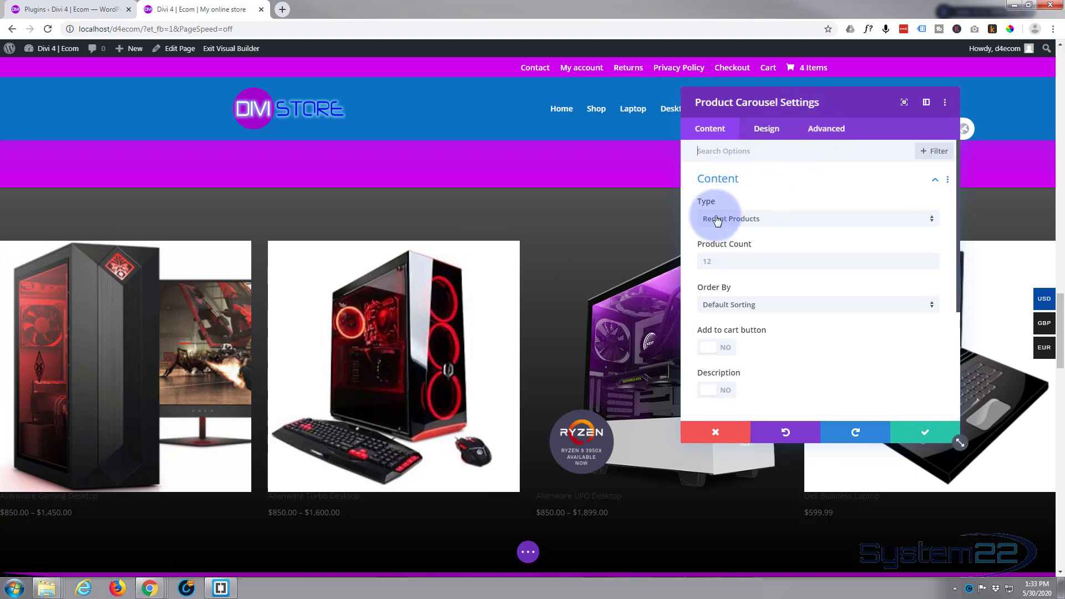
# Step: Set the carousel type to Sale Products and enable the add-to-cart button and product description
pyautogui.click(778, 219)
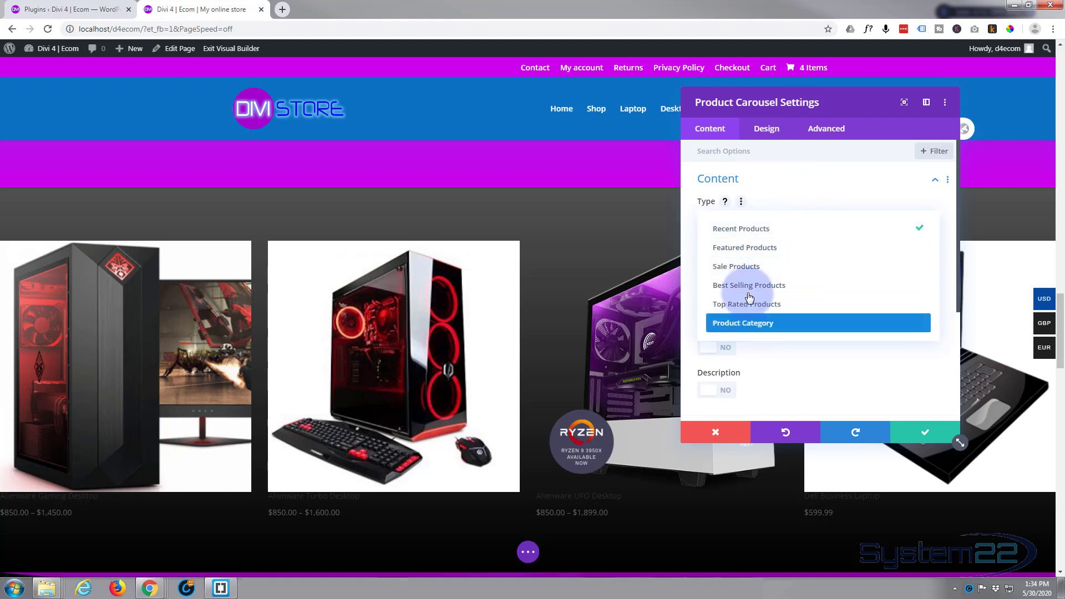
pyautogui.click(742, 267)
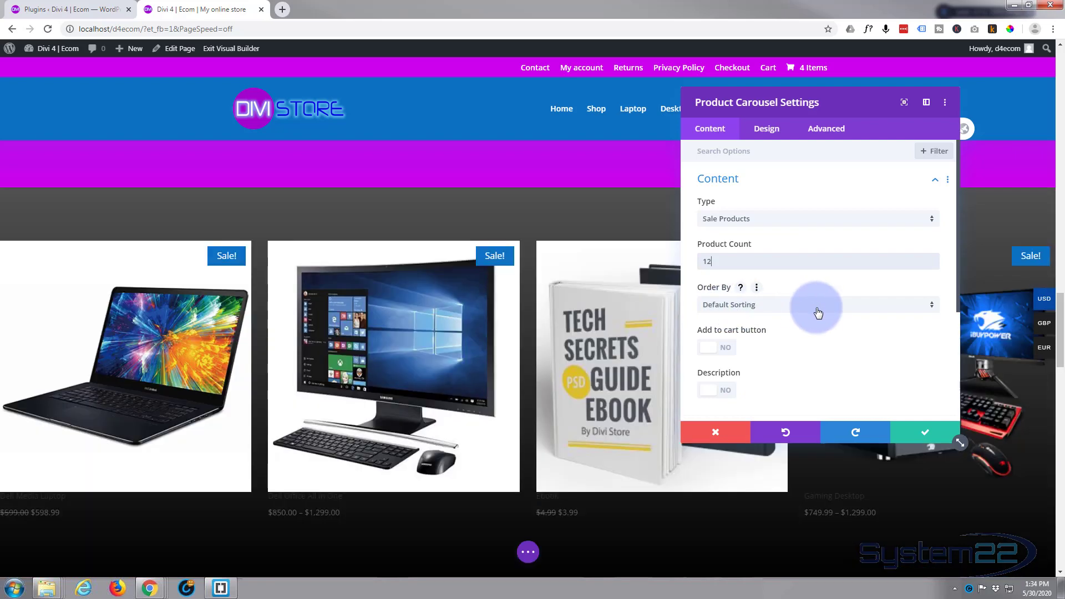
pyautogui.scroll(-1, 818, 313)
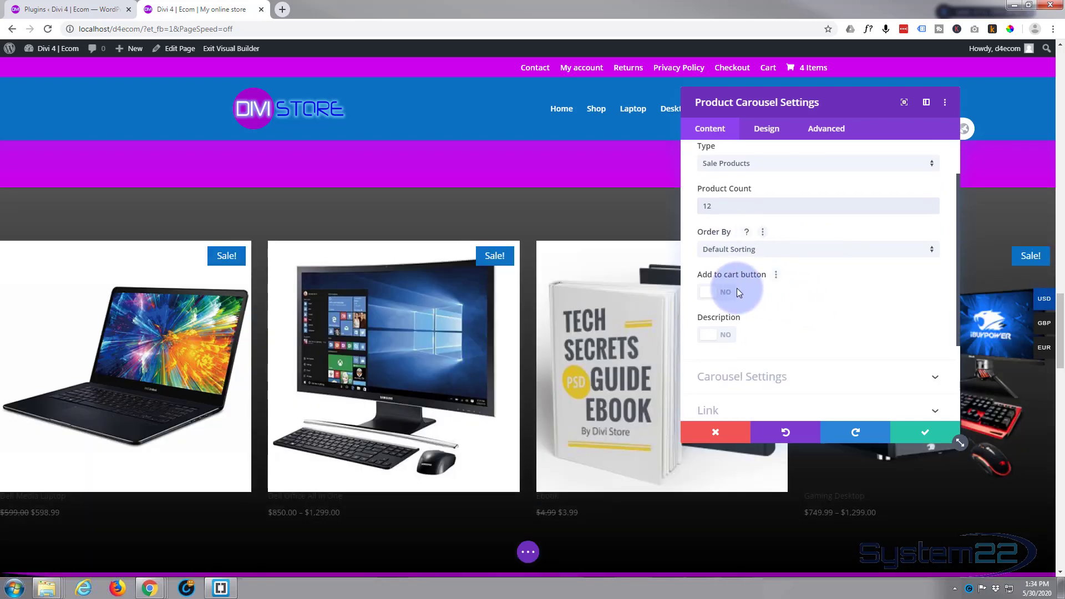
pyautogui.click(731, 294)
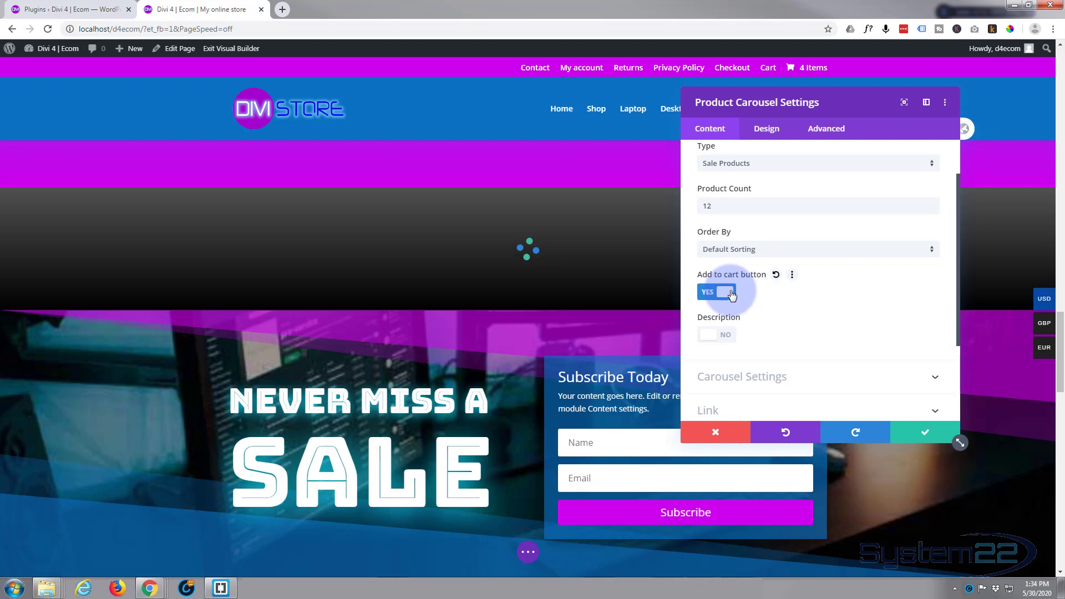
pyautogui.click(729, 335)
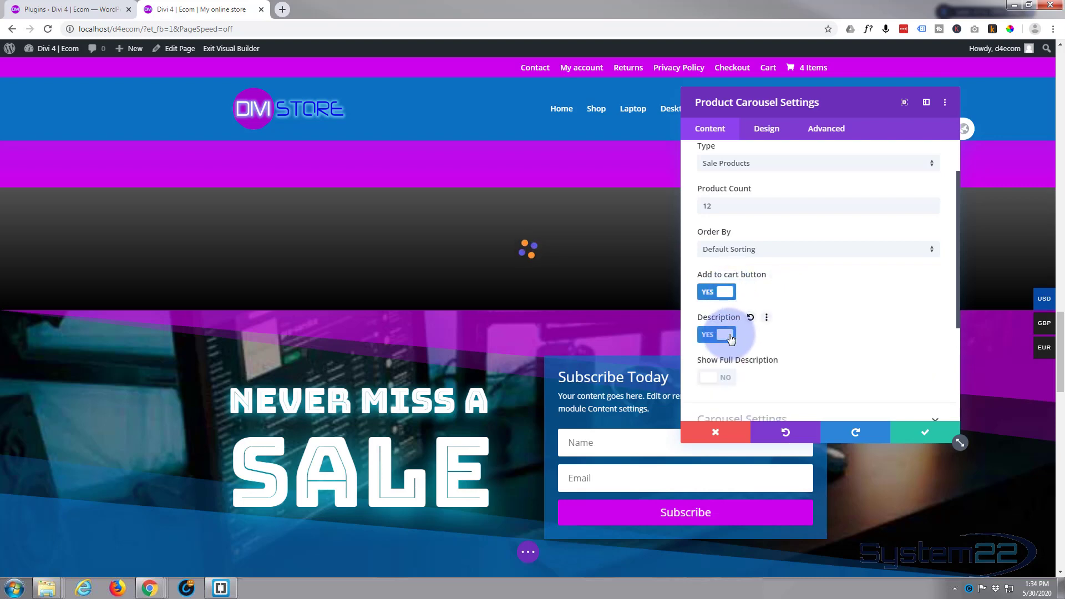
pyautogui.scroll(-2, 825, 312)
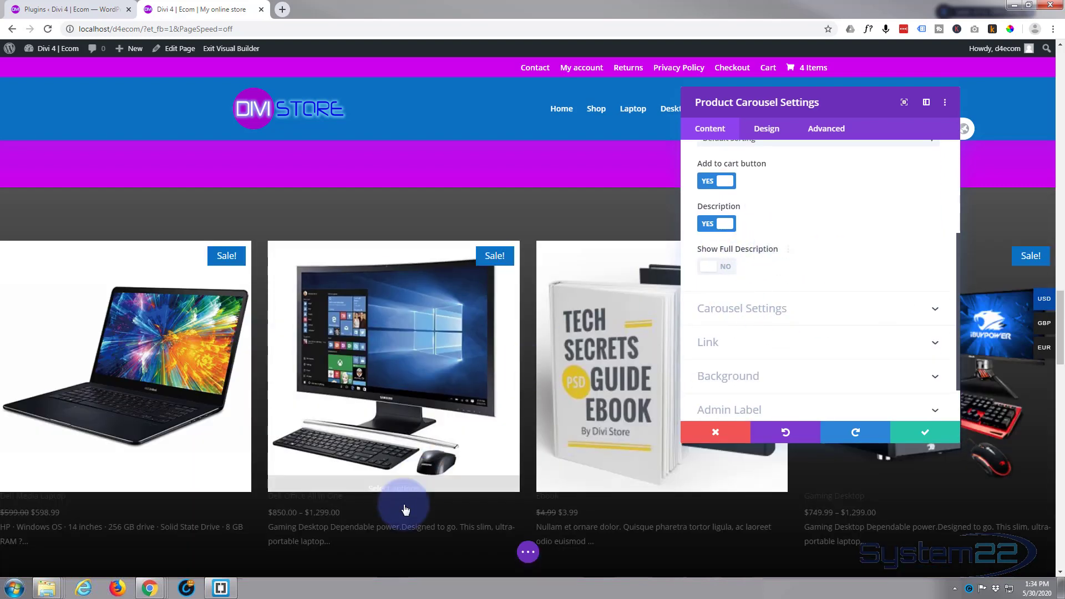
pyautogui.scroll(-1, 397, 495)
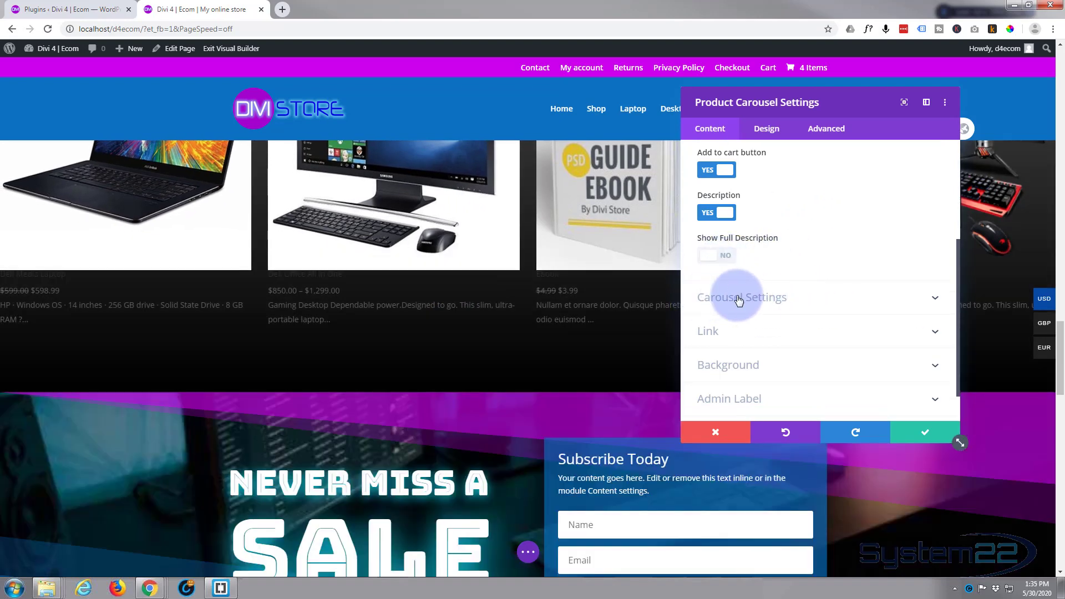
# Step: Set the carousel to show 6 columns of products on desktop
pyautogui.click(786, 298)
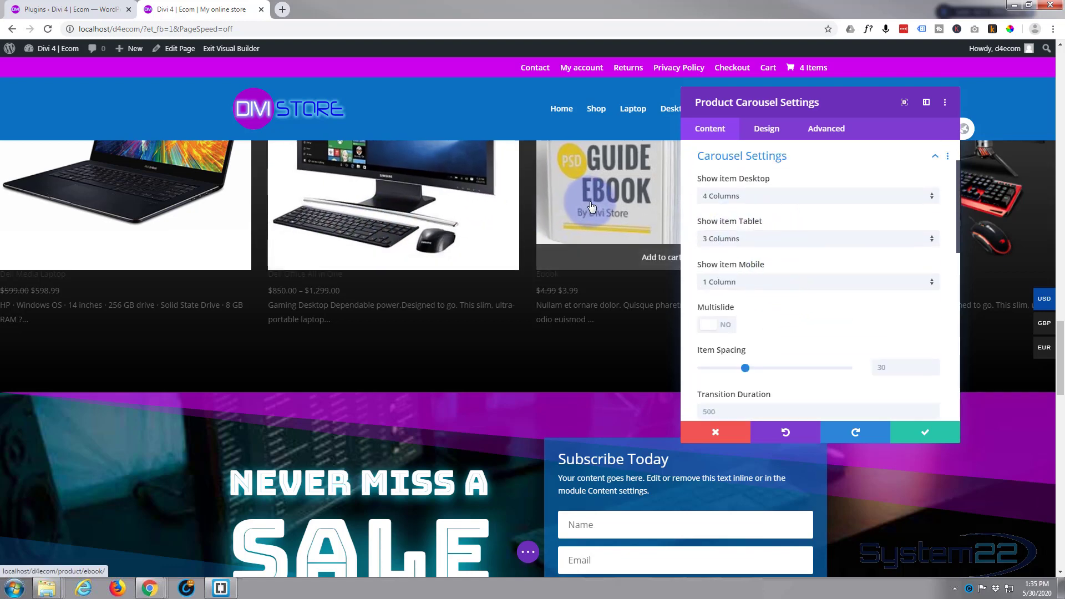
pyautogui.click(770, 197)
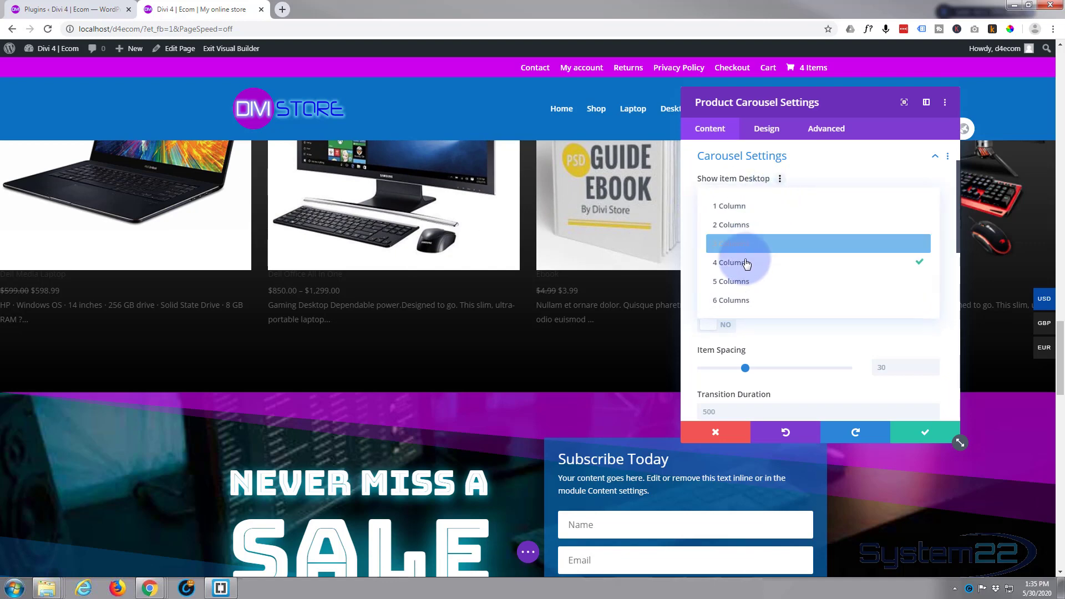
pyautogui.click(746, 302)
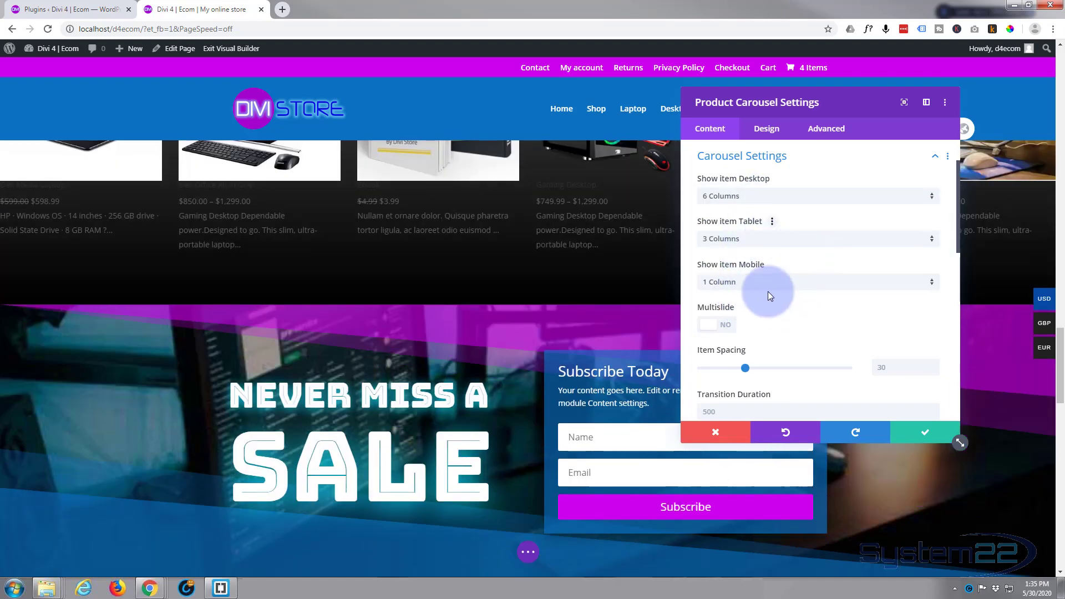
pyautogui.scroll(-1, 791, 309)
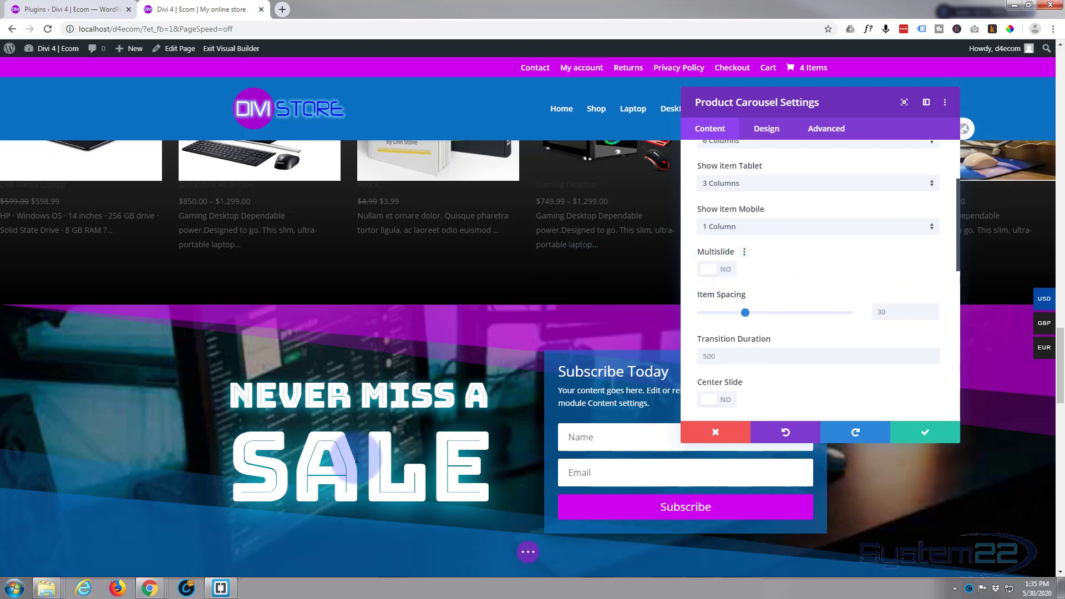
pyautogui.scroll(3, 355, 458)
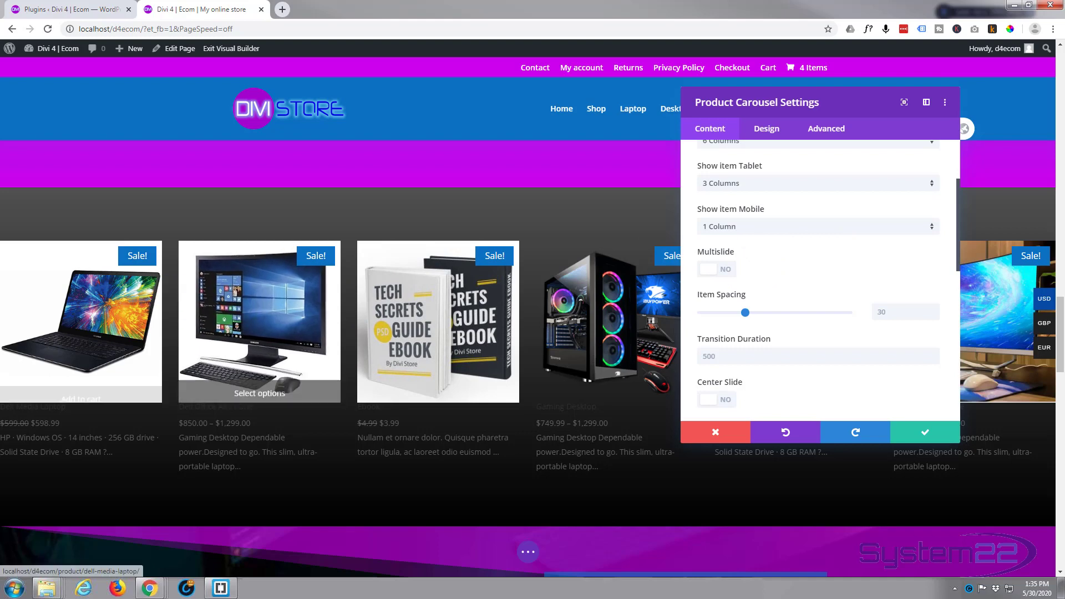
pyautogui.click(824, 254)
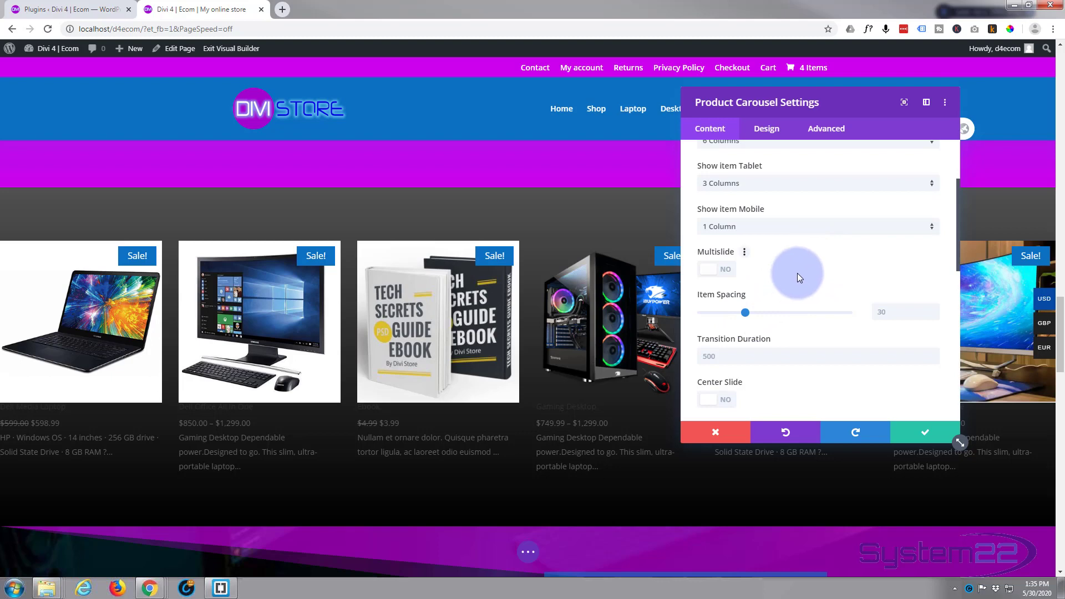
pyautogui.scroll(-2, 798, 273)
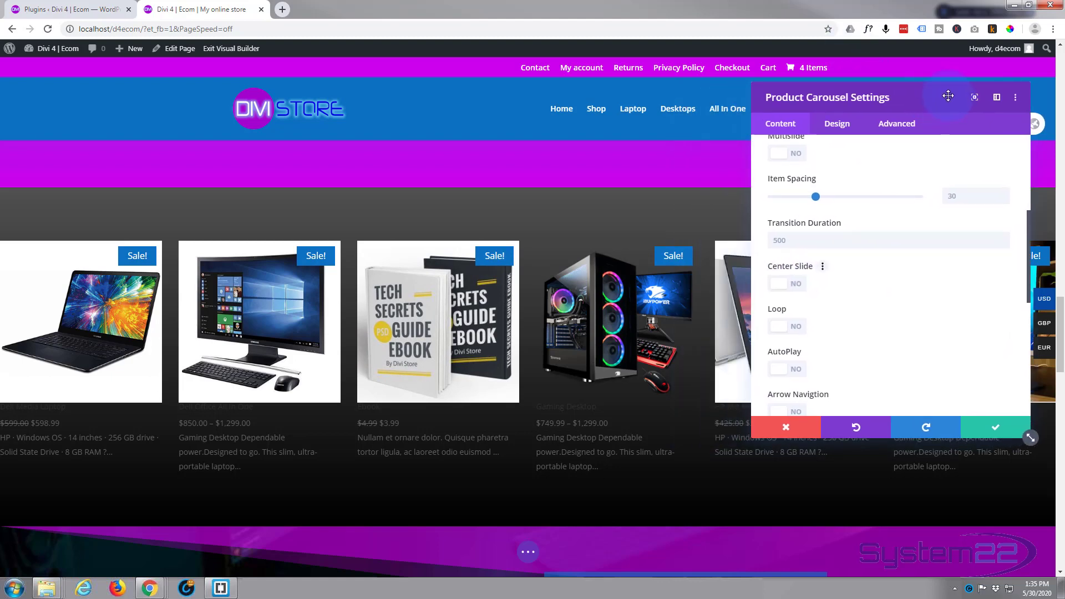
# Step: Enable centred slides, continuous loop, autoplay with an edited speed, and arrow navigation on the carousel
pyautogui.moveTo(852, 104); pyautogui.dragTo(951, 101)
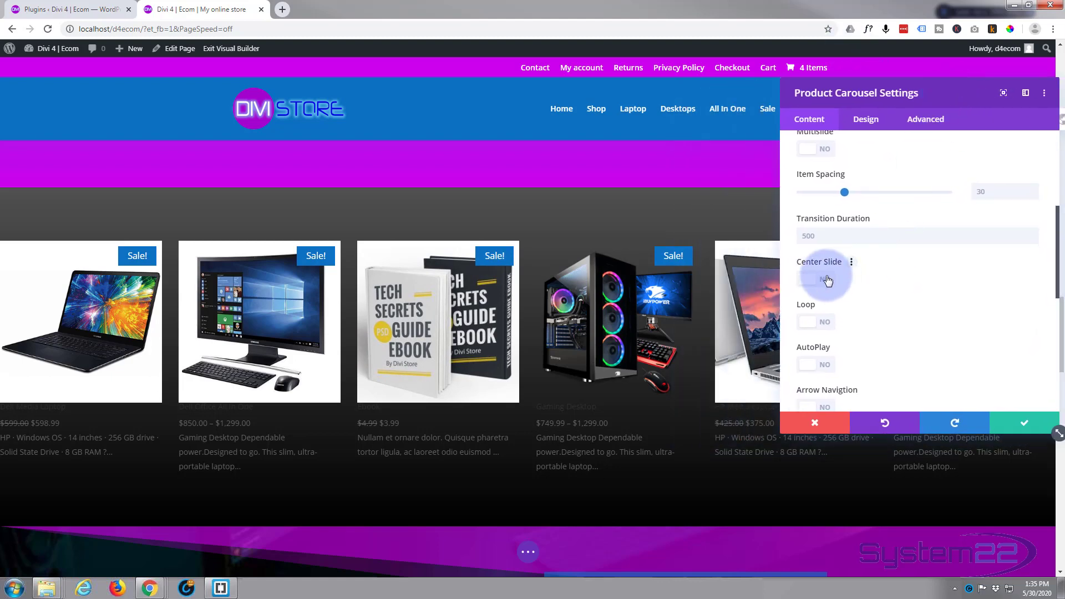
pyautogui.click(834, 281)
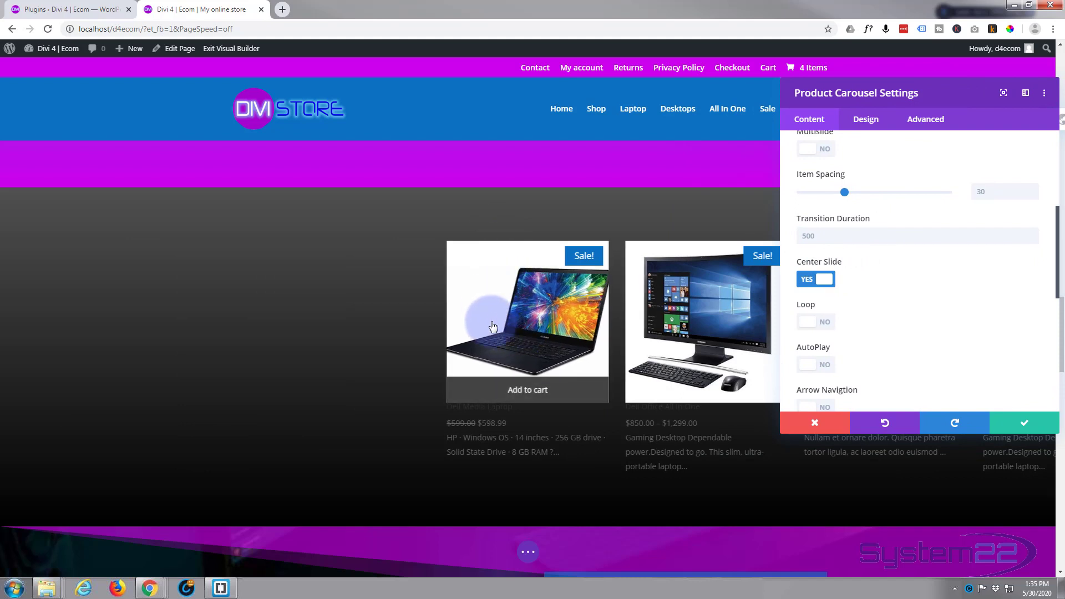
pyautogui.click(854, 320)
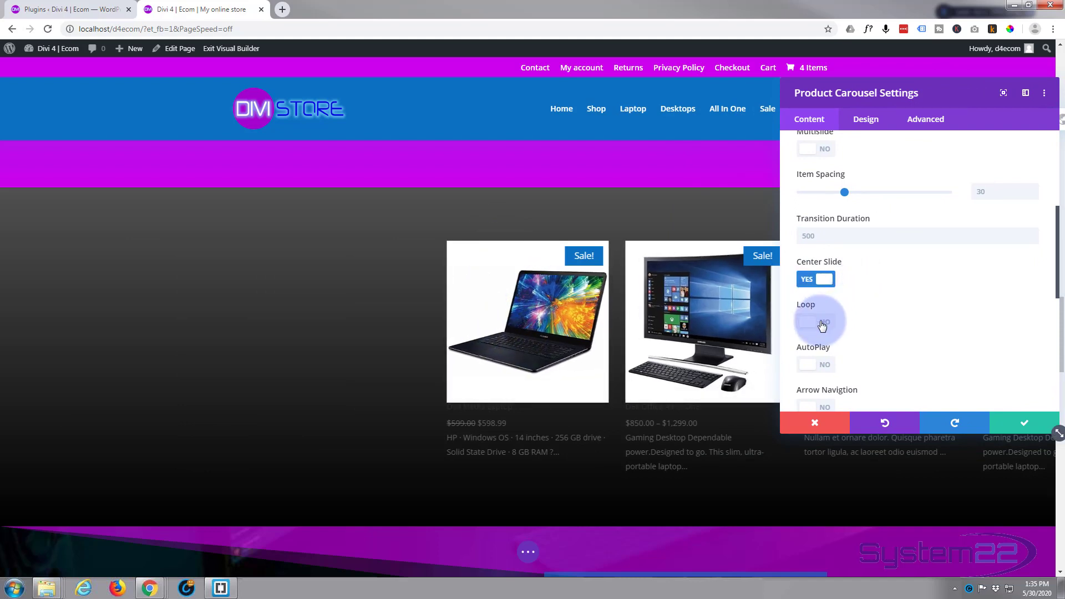
pyautogui.scroll(-1, 871, 310)
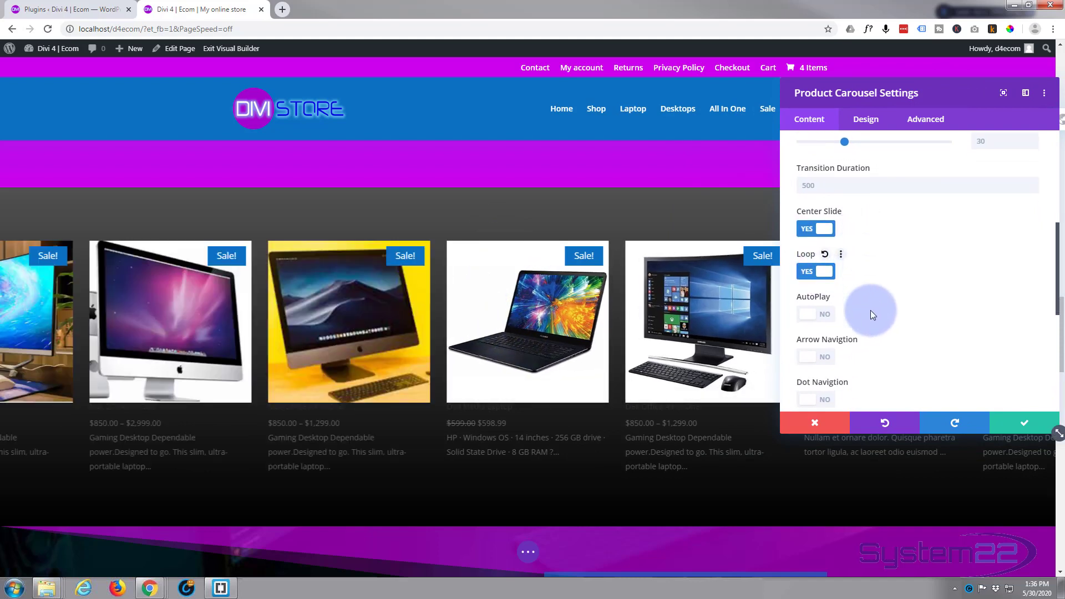
pyautogui.click(834, 314)
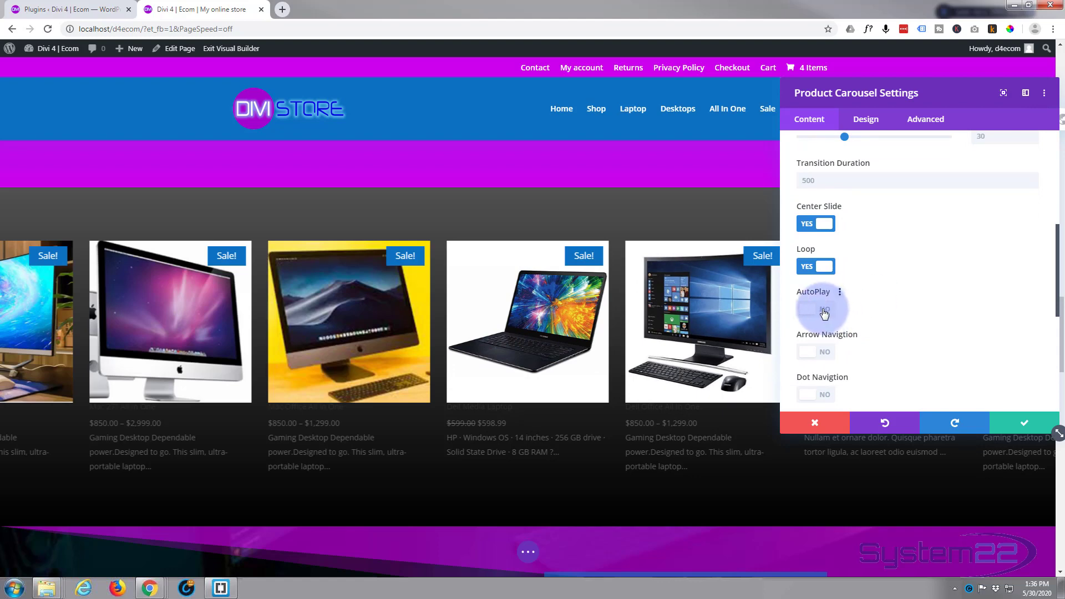
pyautogui.scroll(-1, 855, 300)
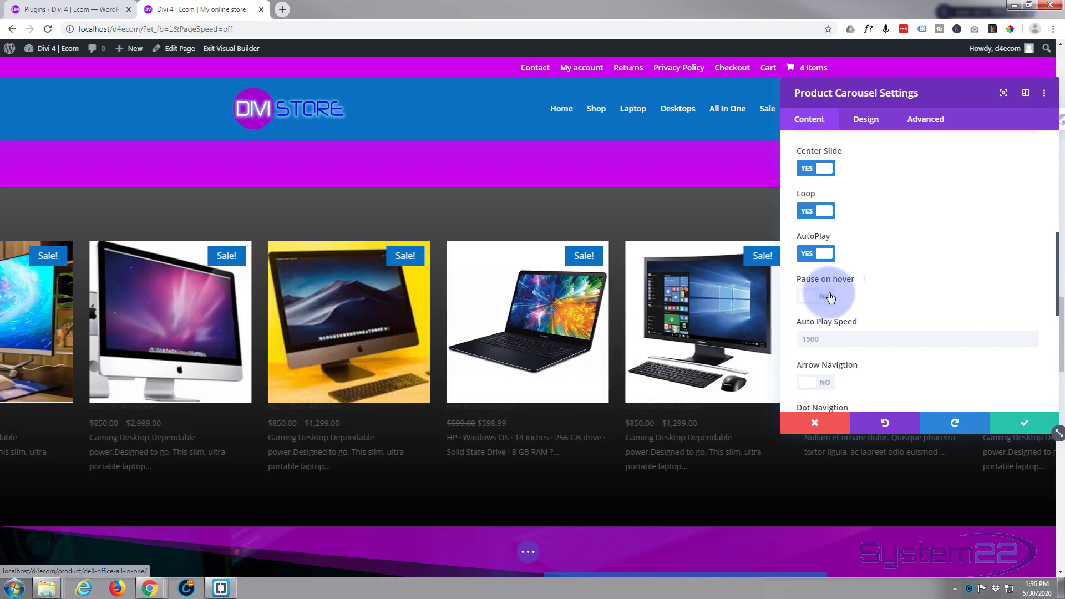
pyautogui.scroll(-1, 863, 287)
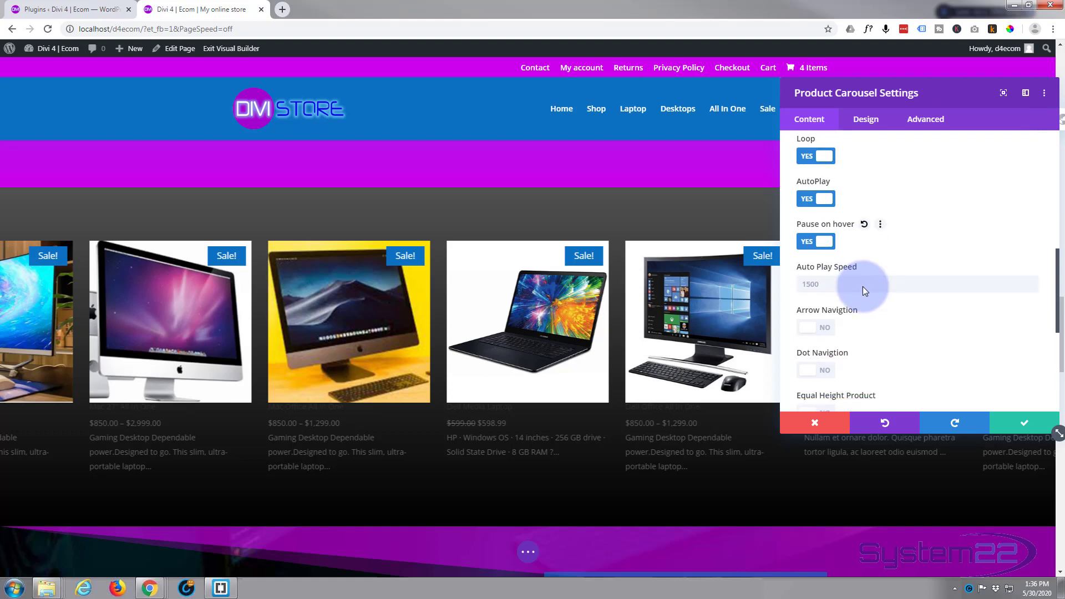
pyautogui.click(803, 288)
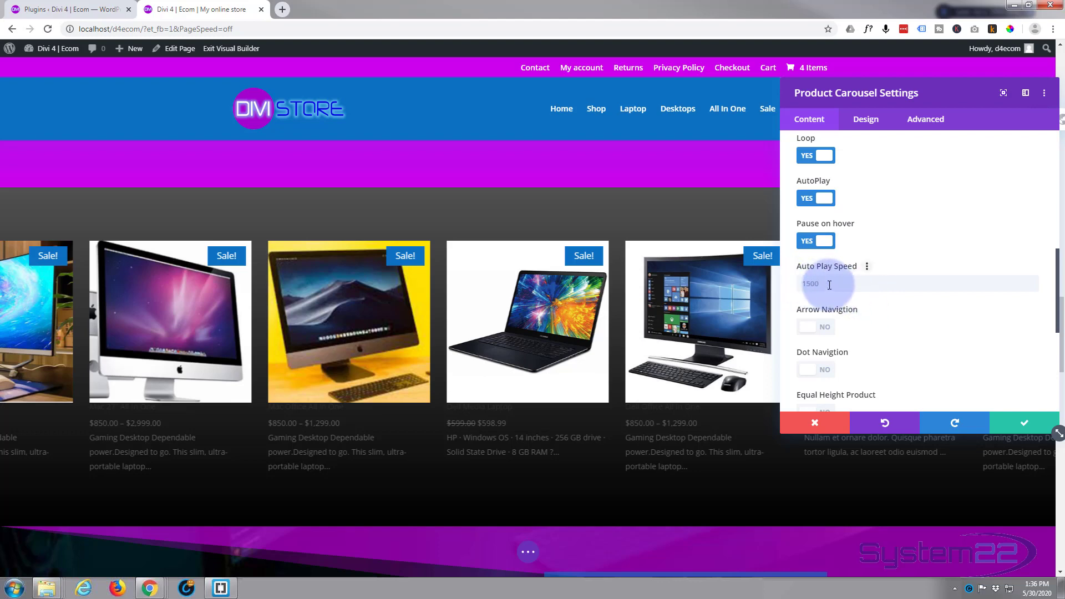
pyautogui.scroll(-1, 872, 303)
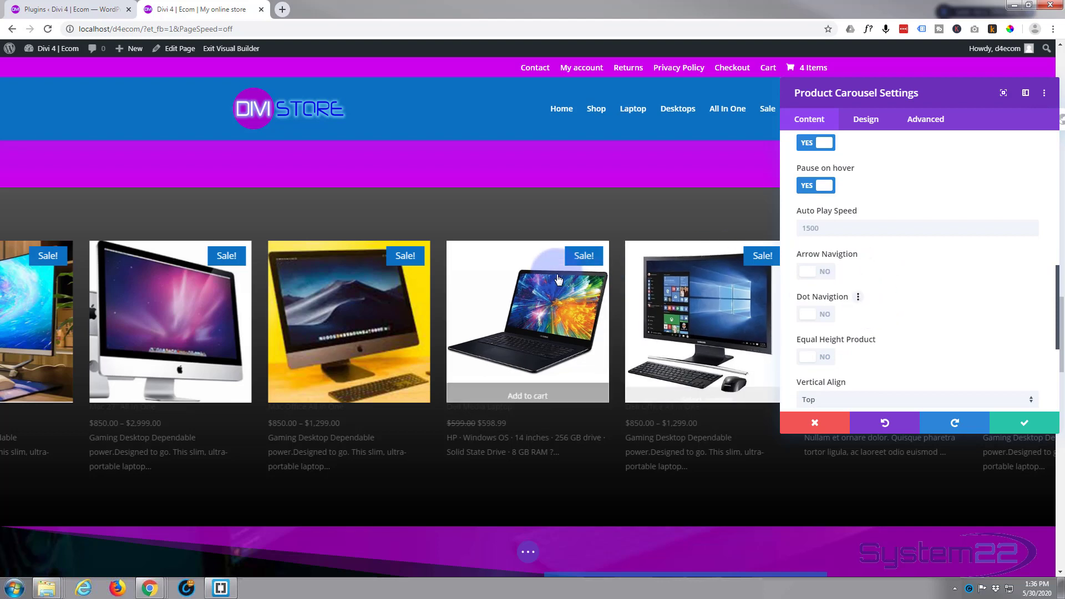
pyautogui.click(824, 275)
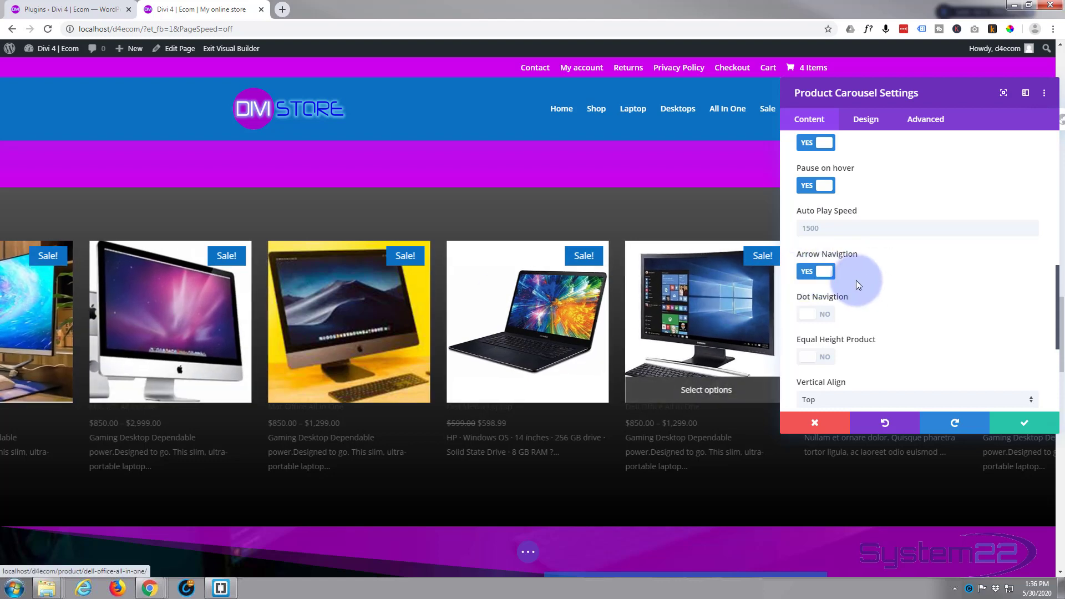
pyautogui.scroll(-1, 857, 276)
# Step: Turn on dot navigation aligned to the centre and make all product cards equal height
pyautogui.click(819, 258)
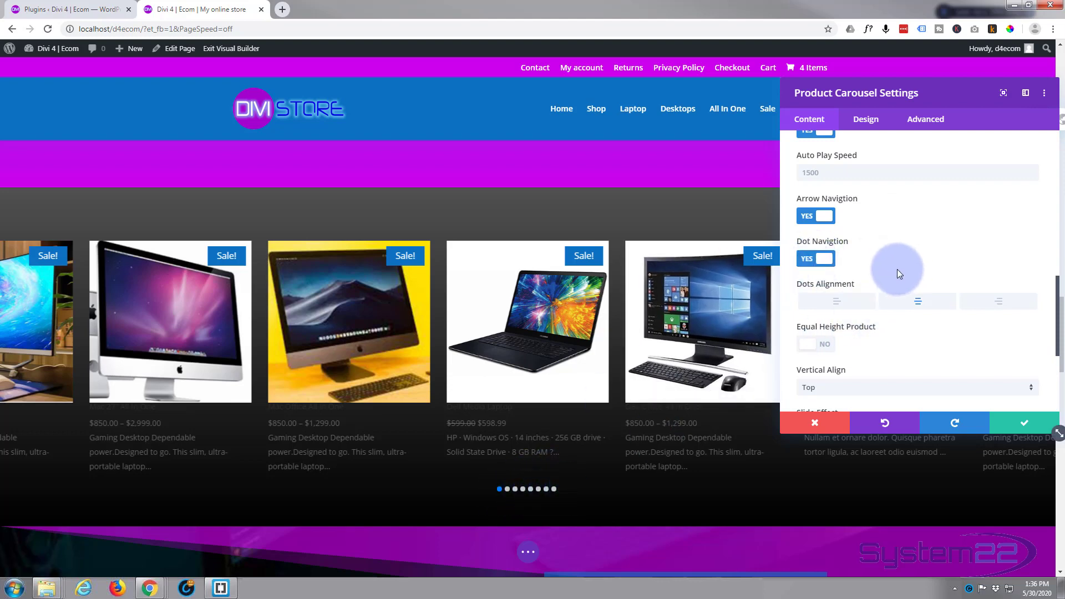
pyautogui.scroll(-1, 898, 269)
pyautogui.click(917, 246)
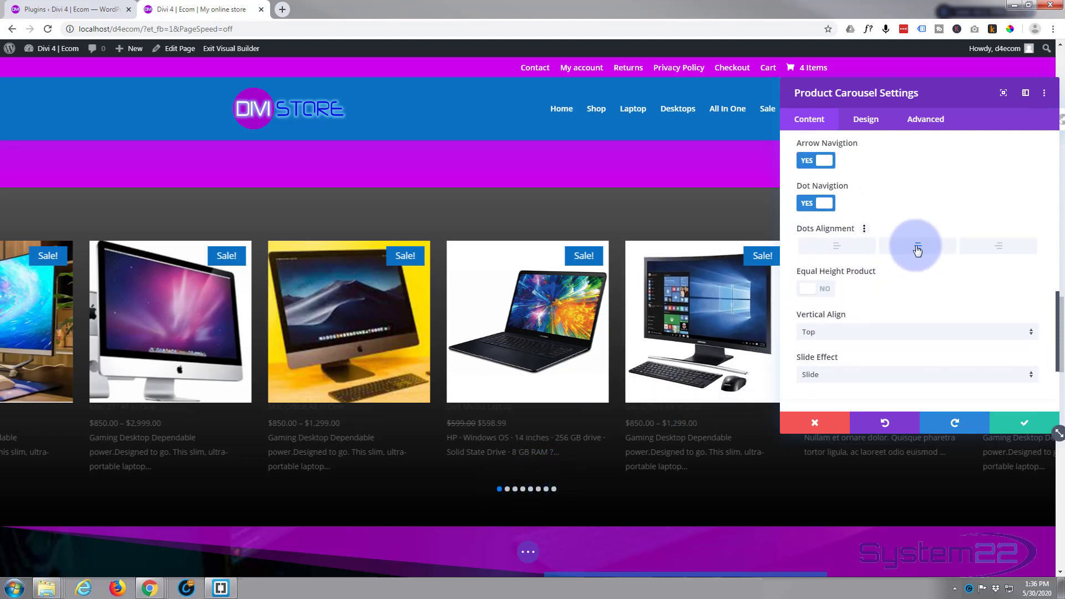
pyautogui.click(843, 253)
pyautogui.click(1004, 246)
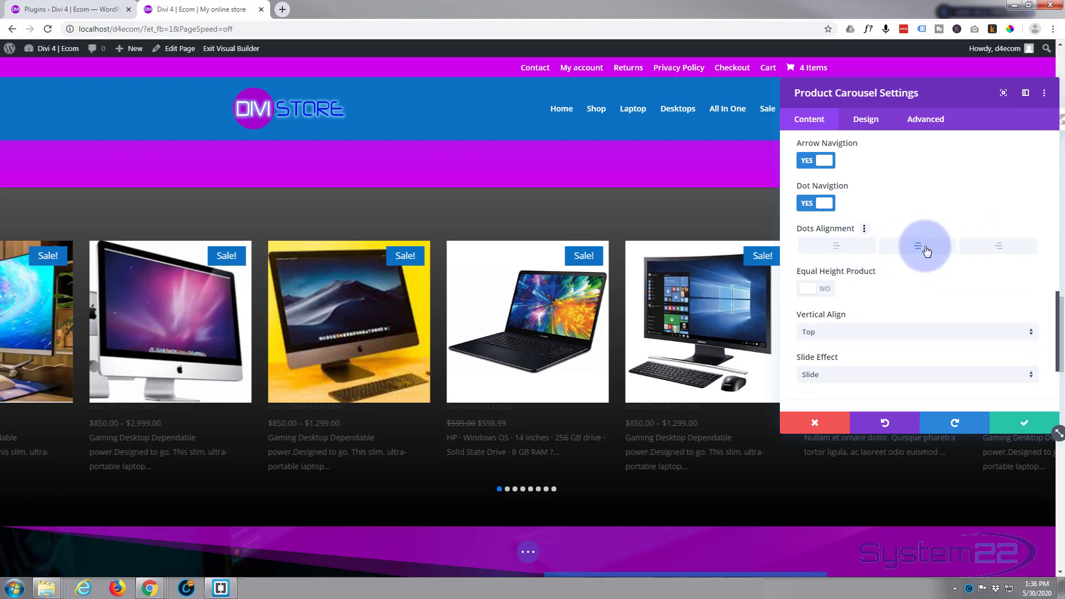
pyautogui.scroll(-2, 903, 289)
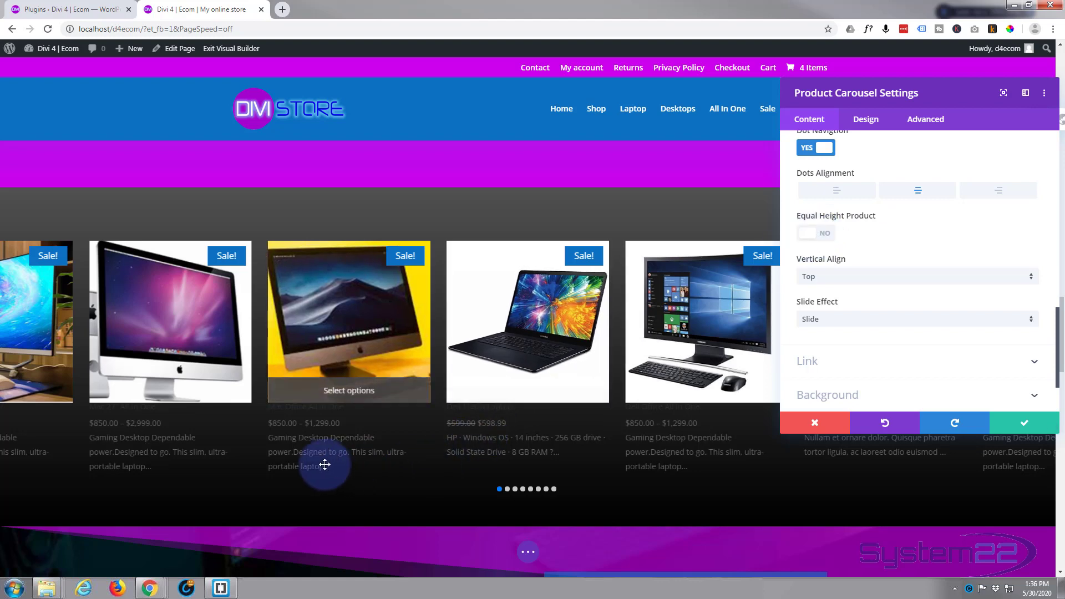
pyautogui.click(824, 235)
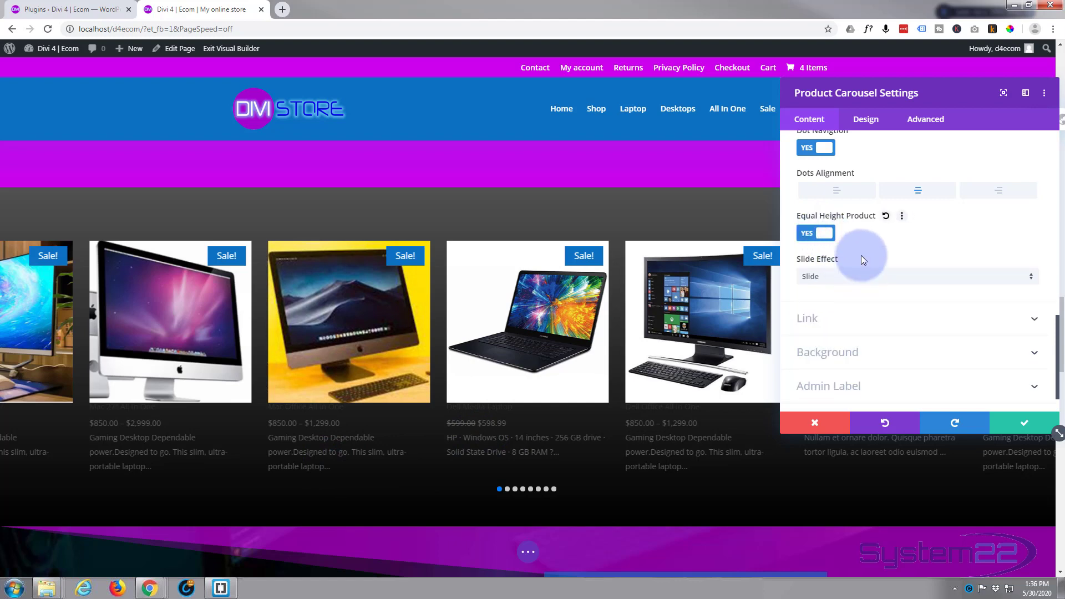
pyautogui.scroll(-1, 862, 255)
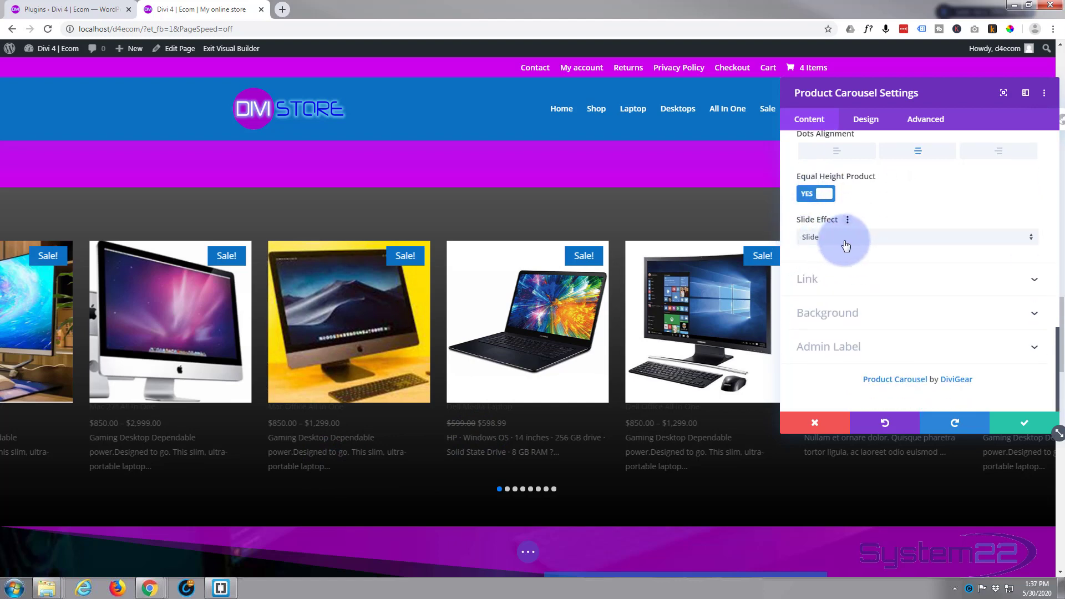
pyautogui.moveTo(170, 333)
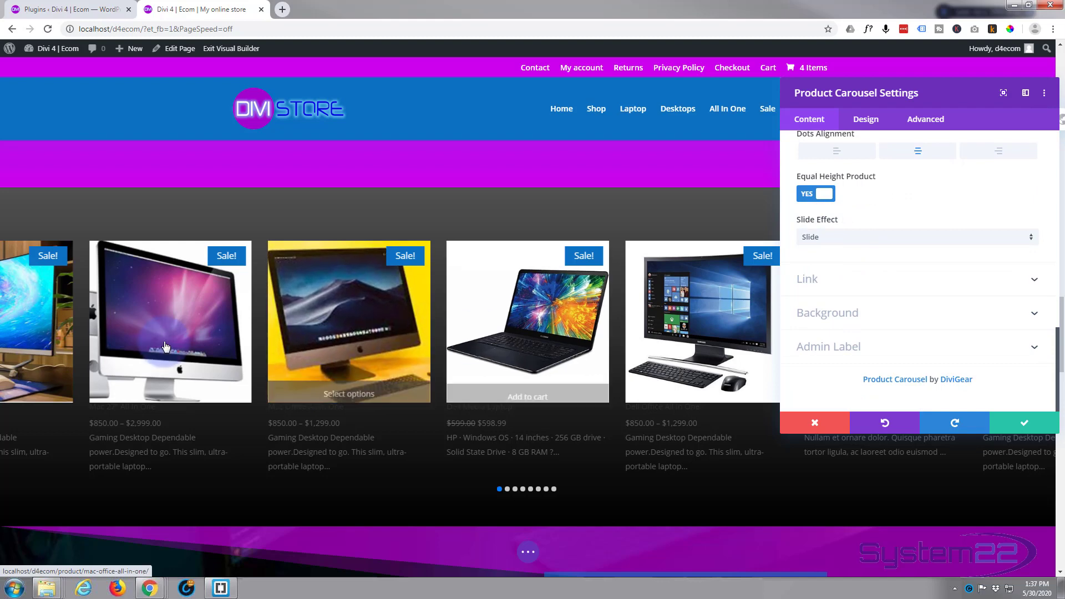
# Step: Switch the slide effect to Coverflow with rotation 26 and item spacing 0
pyautogui.click(870, 240)
pyautogui.click(841, 266)
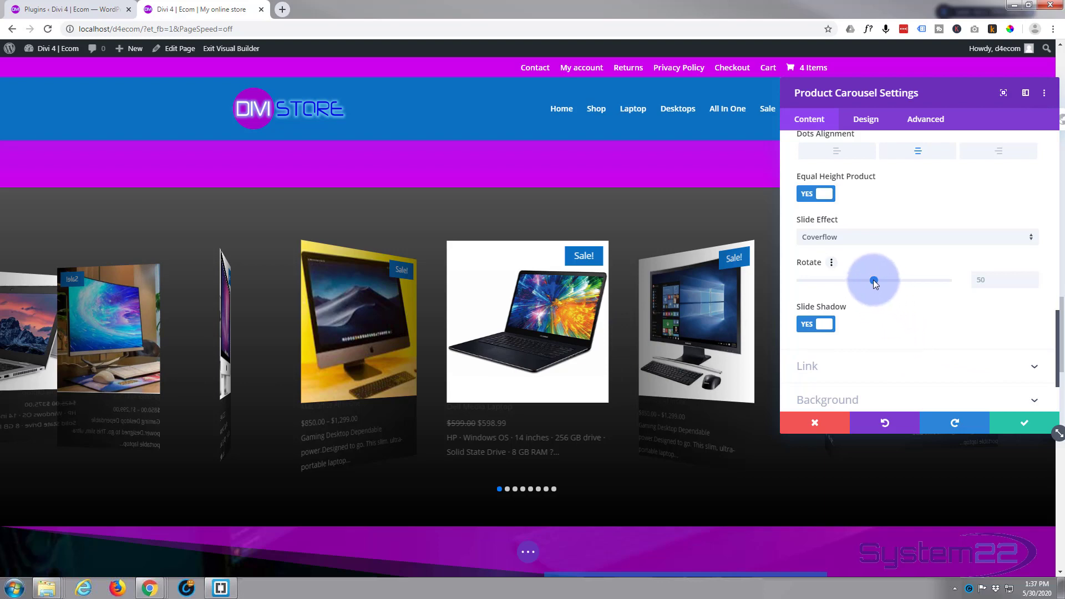
pyautogui.moveTo(874, 283); pyautogui.dragTo(824, 294)
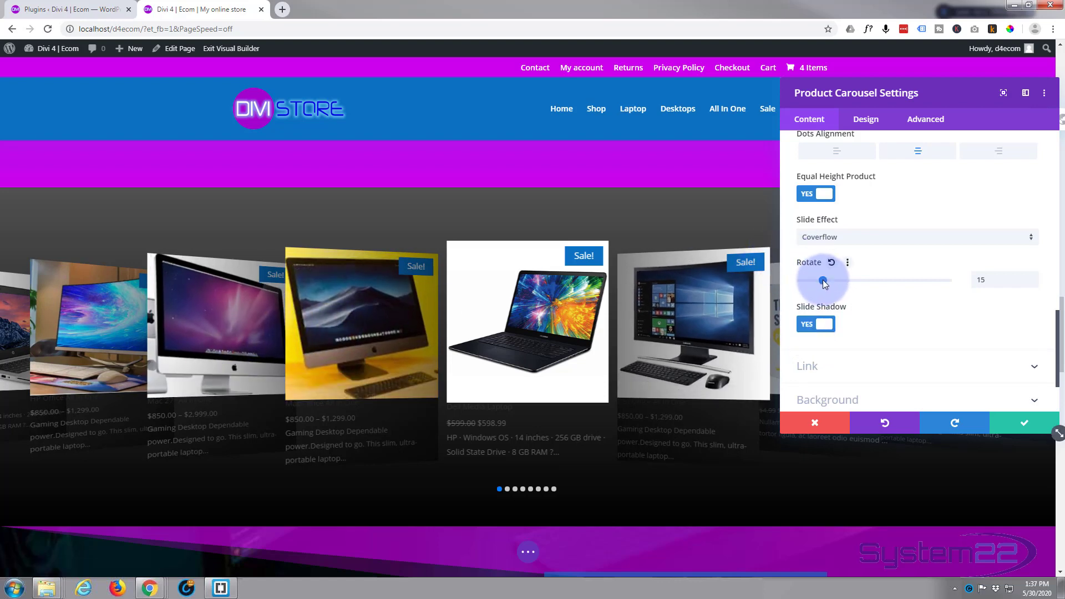
pyautogui.moveTo(825, 284); pyautogui.dragTo(842, 283)
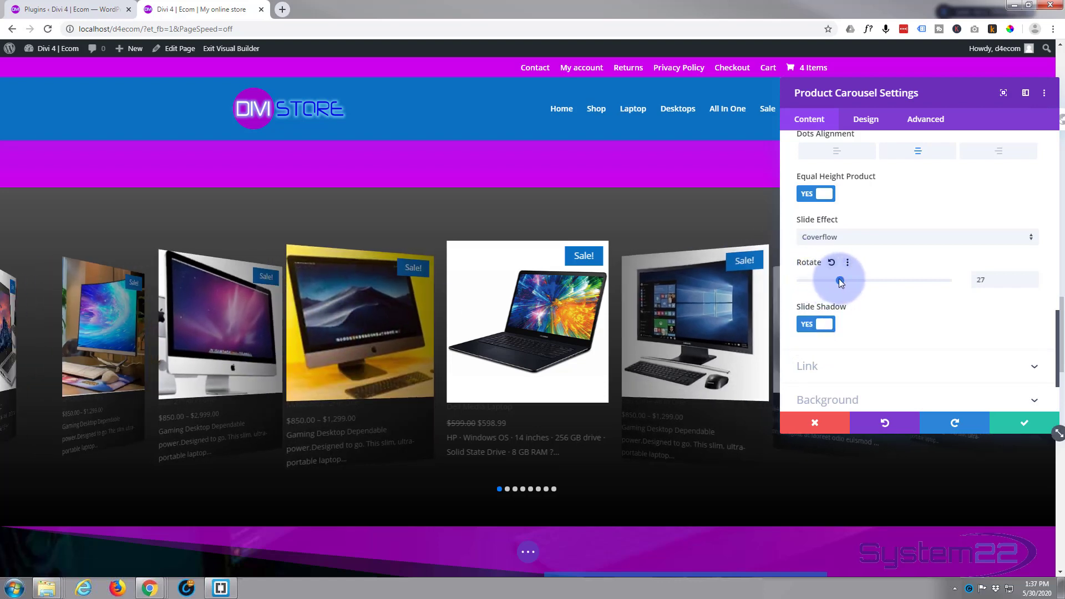
pyautogui.moveTo(840, 283); pyautogui.dragTo(840, 284)
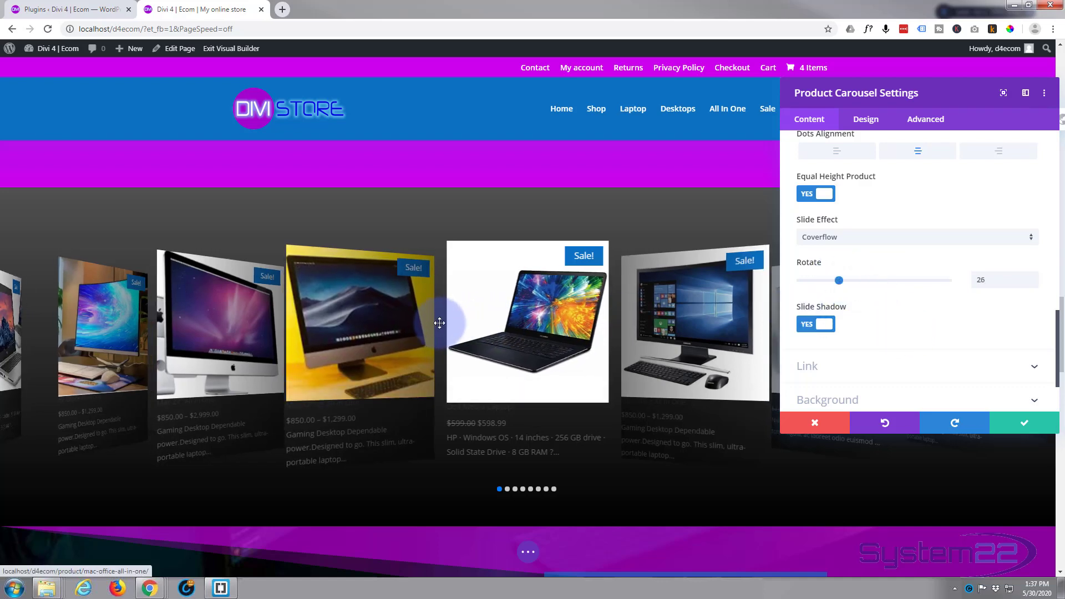
pyautogui.scroll(1, 863, 289)
pyautogui.scroll(1, 864, 289)
pyautogui.scroll(1, 864, 289)
pyautogui.scroll(1, 866, 289)
pyautogui.scroll(1, 866, 289)
pyautogui.scroll(1, 865, 289)
pyautogui.scroll(1, 850, 259)
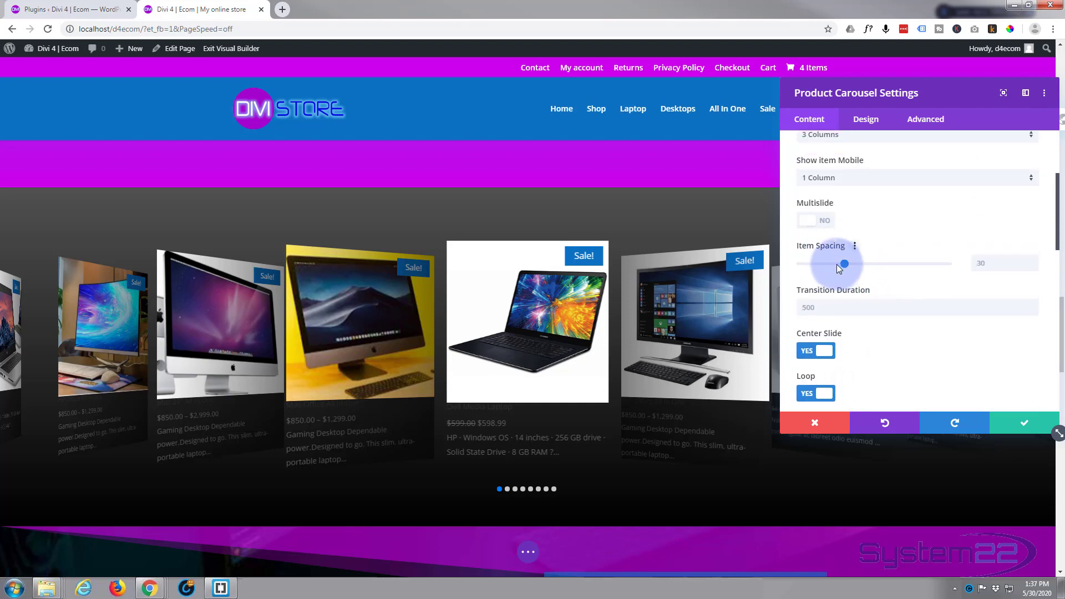
pyautogui.moveTo(844, 263); pyautogui.dragTo(770, 269)
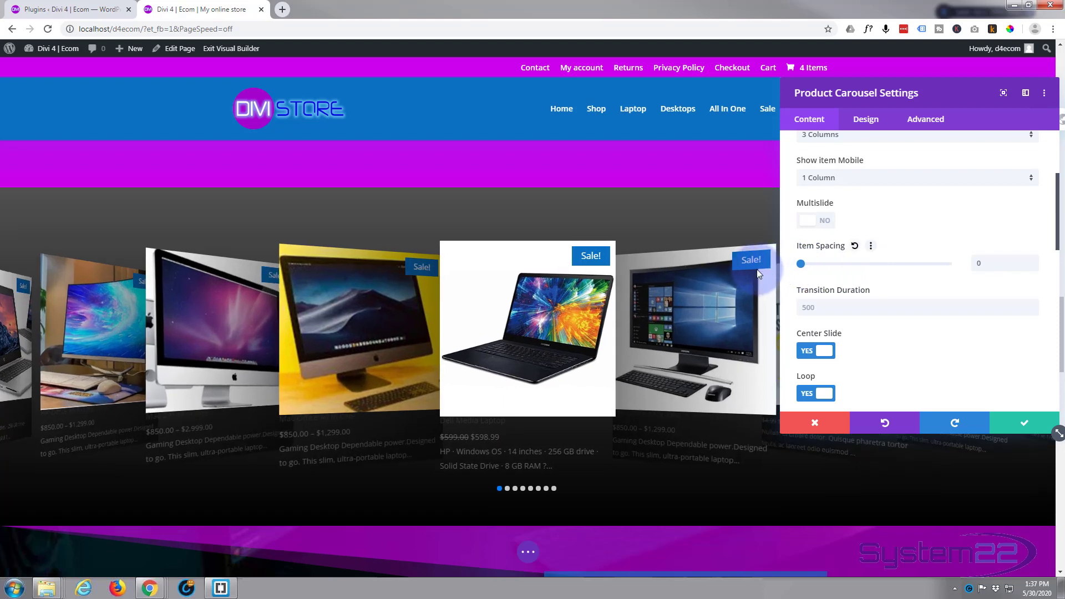
pyautogui.scroll(-2, 931, 277)
pyautogui.scroll(-1, 930, 277)
pyautogui.scroll(-2, 932, 276)
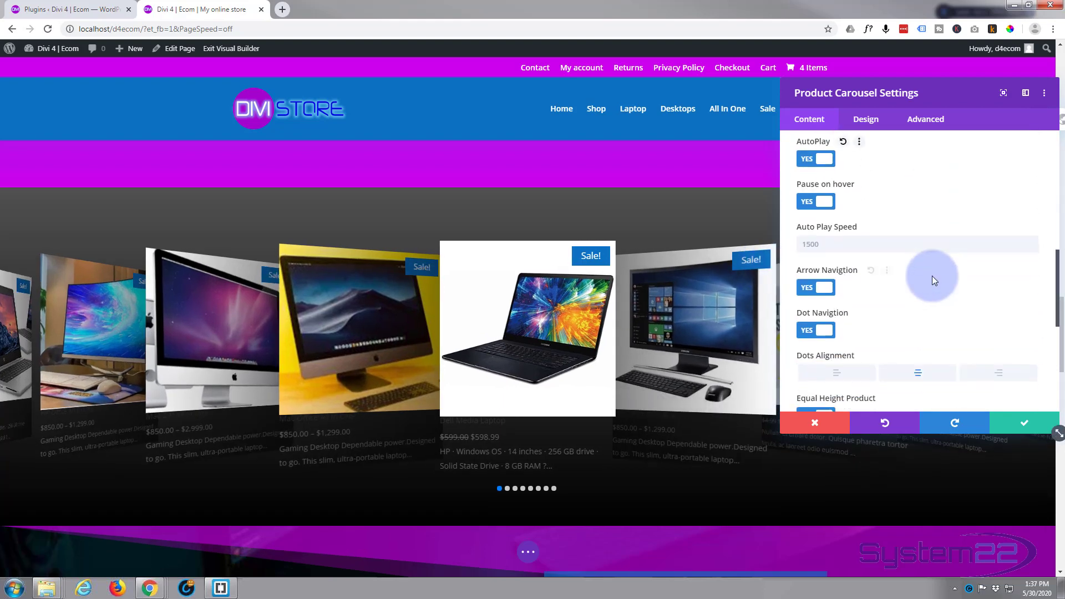
pyautogui.scroll(-2, 932, 275)
pyautogui.scroll(-1, 932, 276)
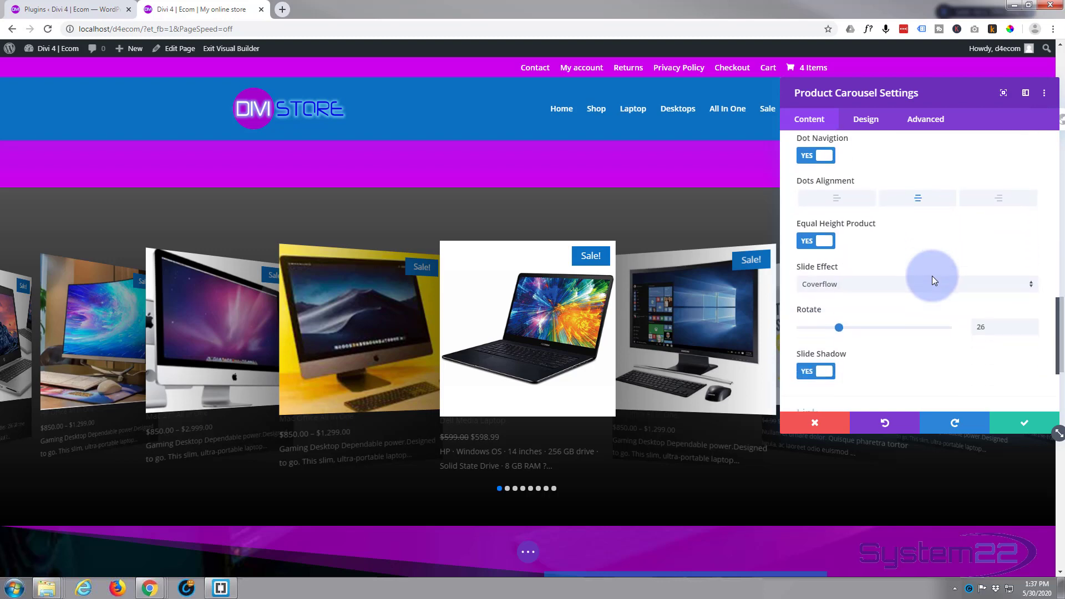
pyautogui.scroll(-2, 932, 276)
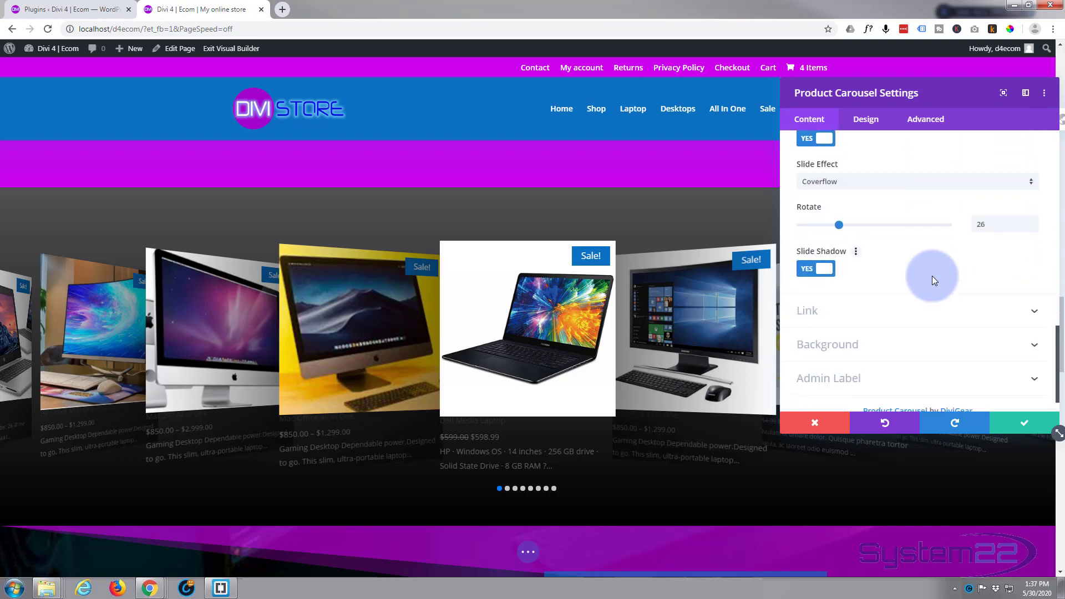
pyautogui.scroll(-1, 932, 281)
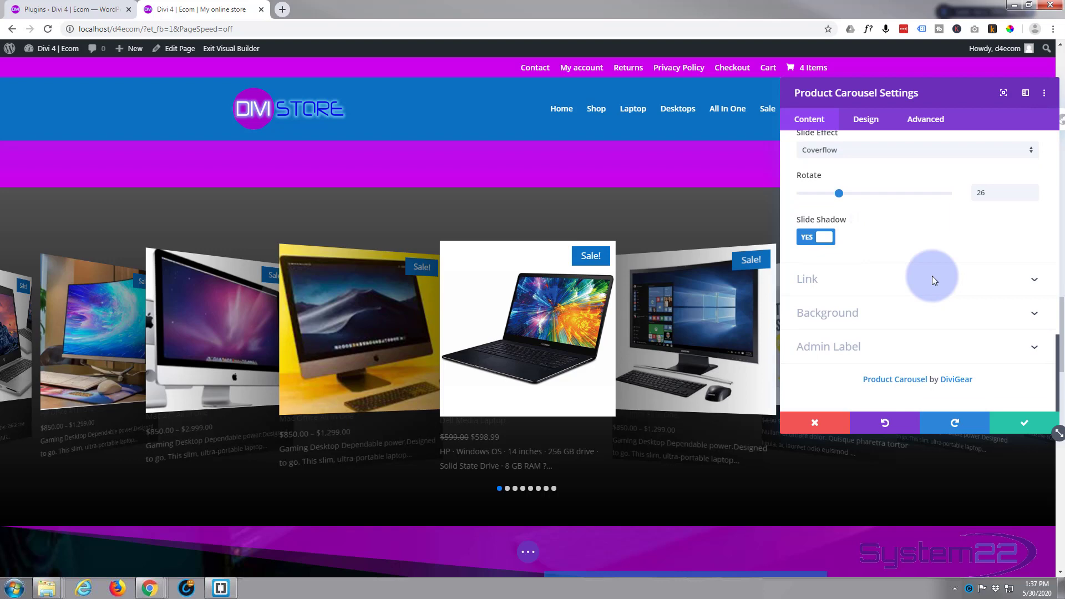
# Step: Sample the magenta #CD00ED from the site's top bar with the eyedropper and copy its hex
pyautogui.click(910, 321)
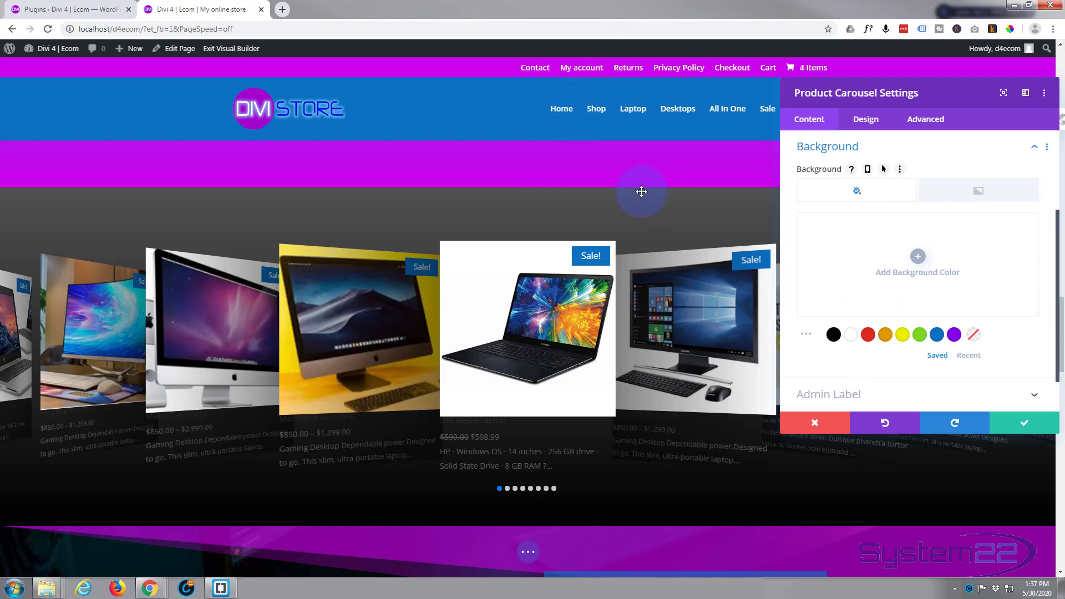
pyautogui.click(1010, 31)
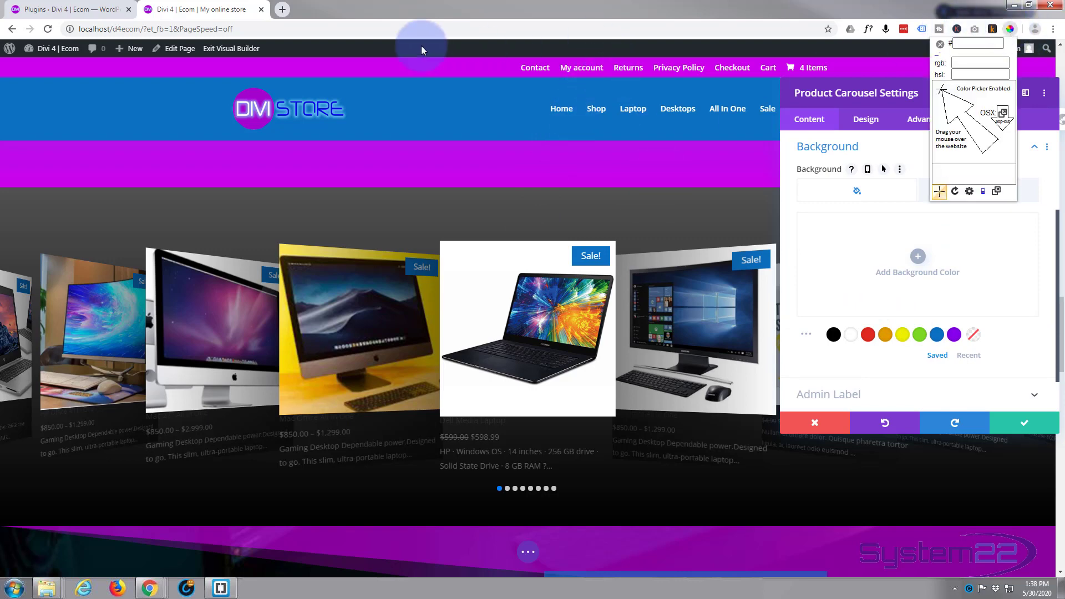
pyautogui.click(420, 64)
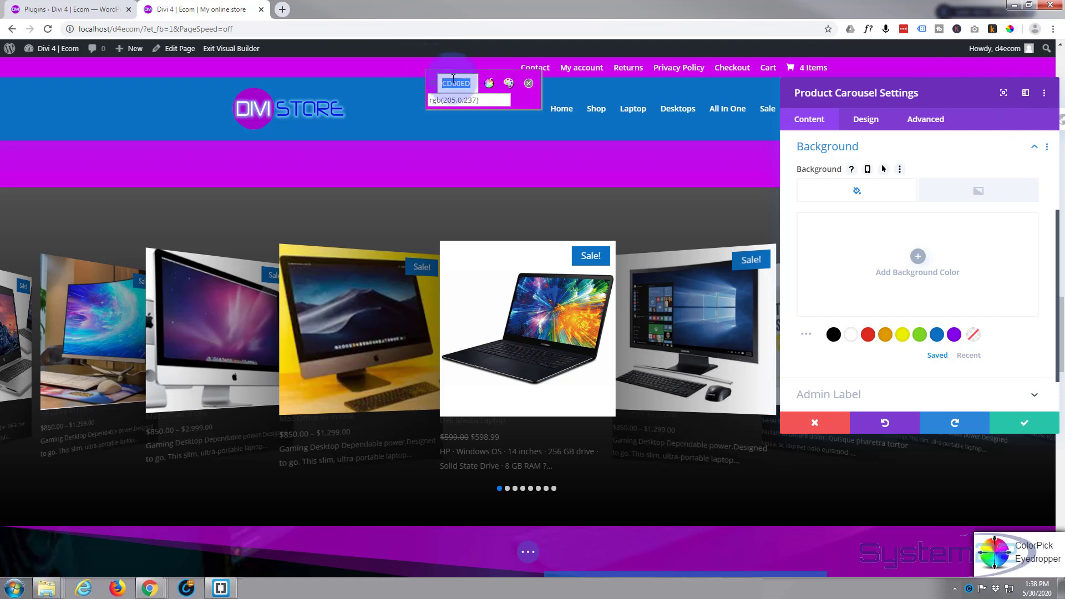
pyautogui.rightClick(453, 81)
pyautogui.click(479, 84)
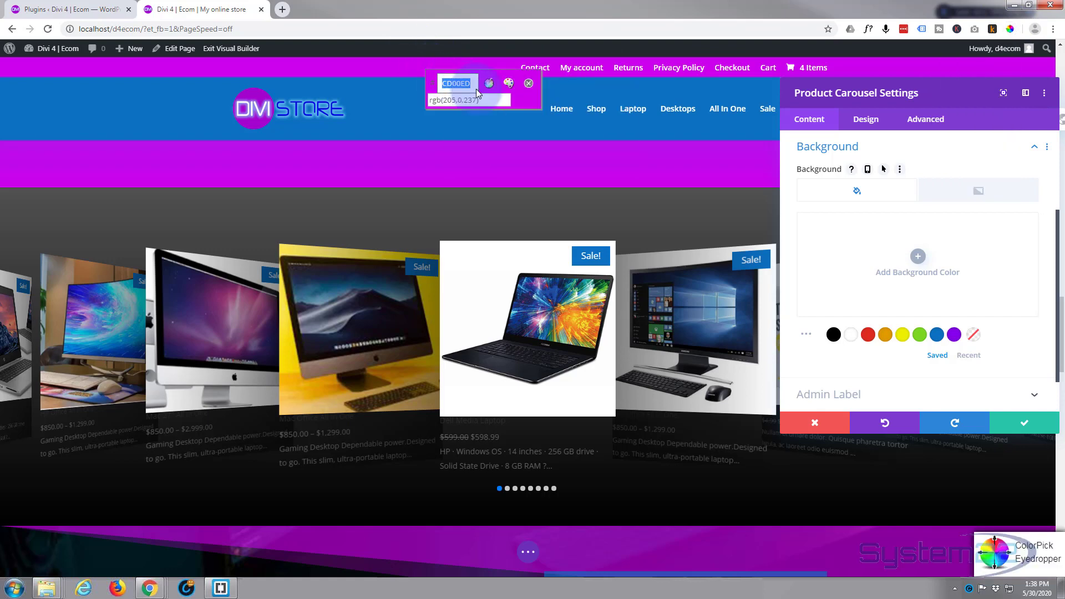
pyautogui.click(529, 84)
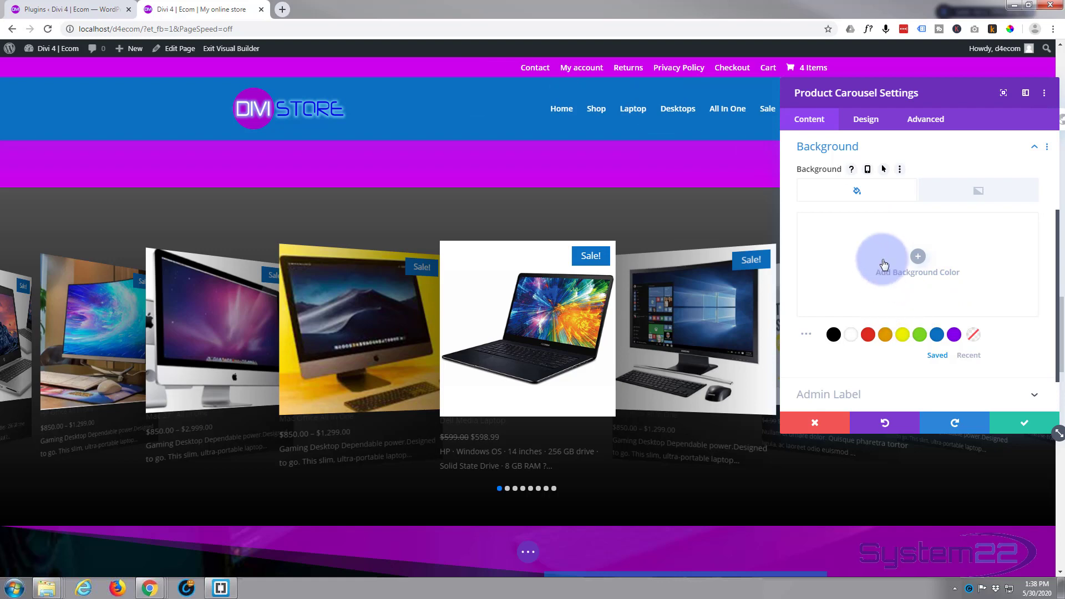
# Step: Add a background colour to the product cards and paste #cd00ed into it
pyautogui.click(865, 252)
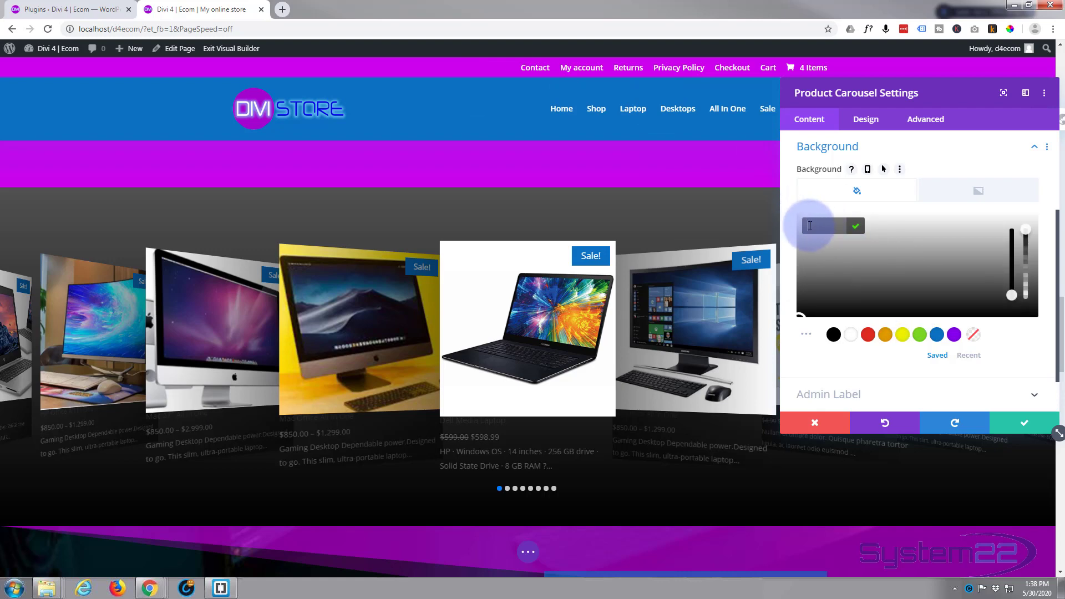
pyautogui.write('#cd00ed')
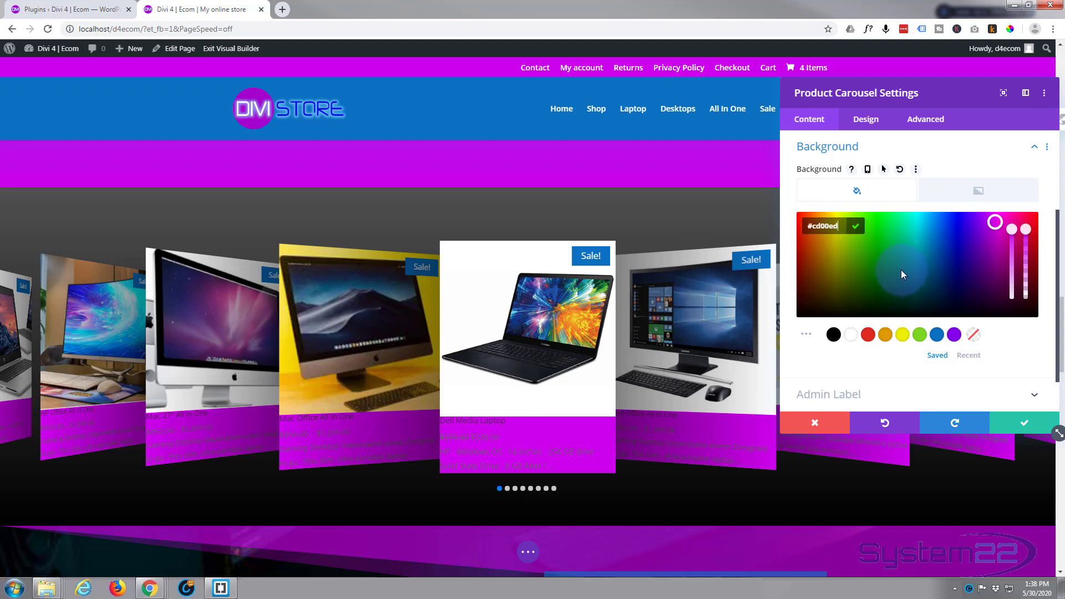
pyautogui.scroll(-1, 901, 270)
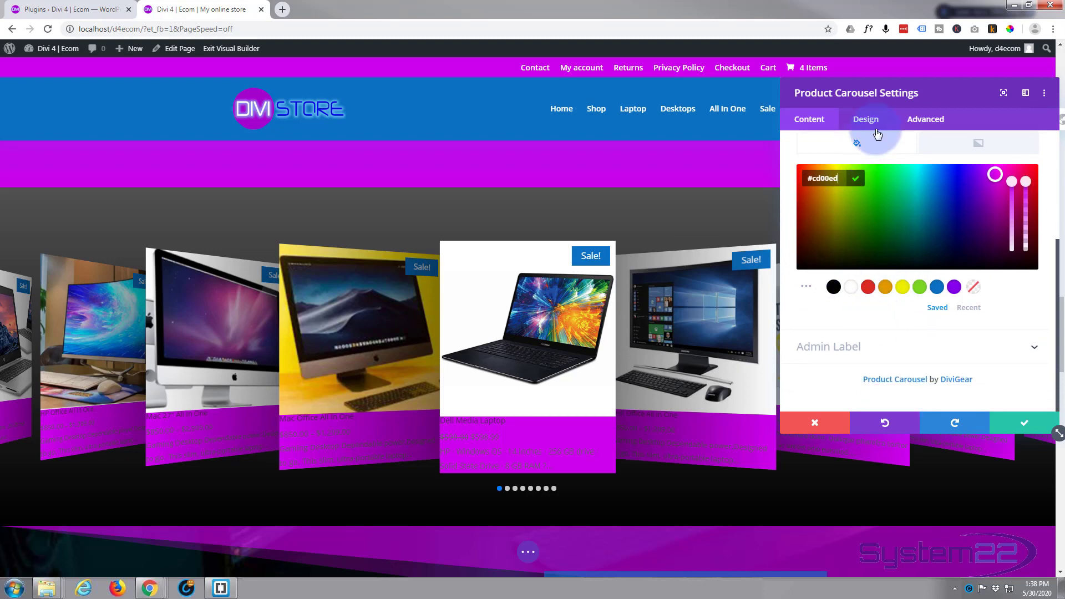
pyautogui.scroll(2, 859, 166)
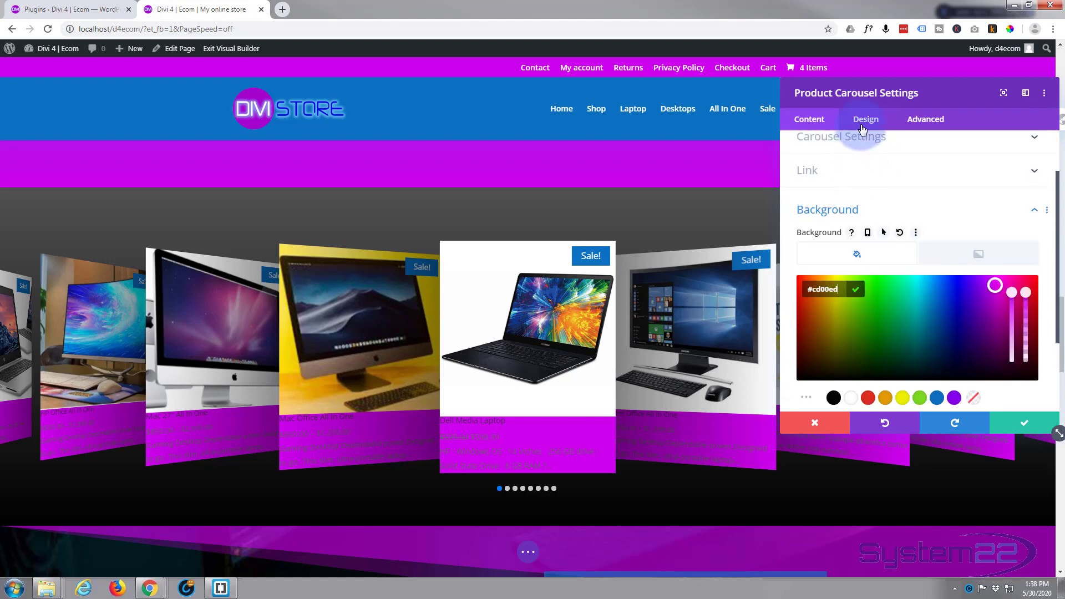
pyautogui.scroll(1, 861, 146)
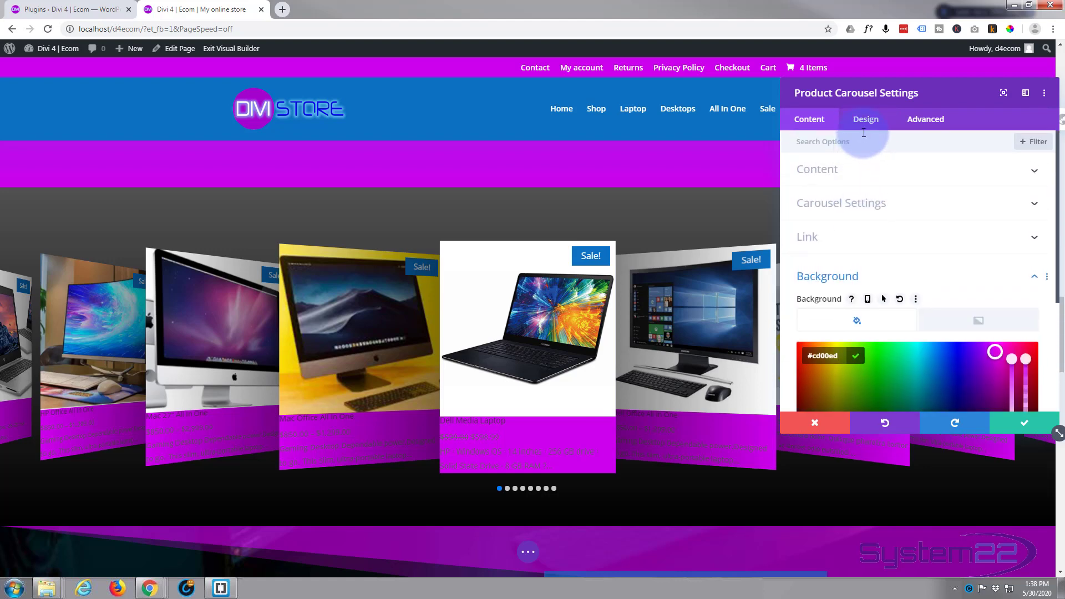
# Step: Check the carousel's Content options, then move to its Design styling options
pyautogui.click(870, 169)
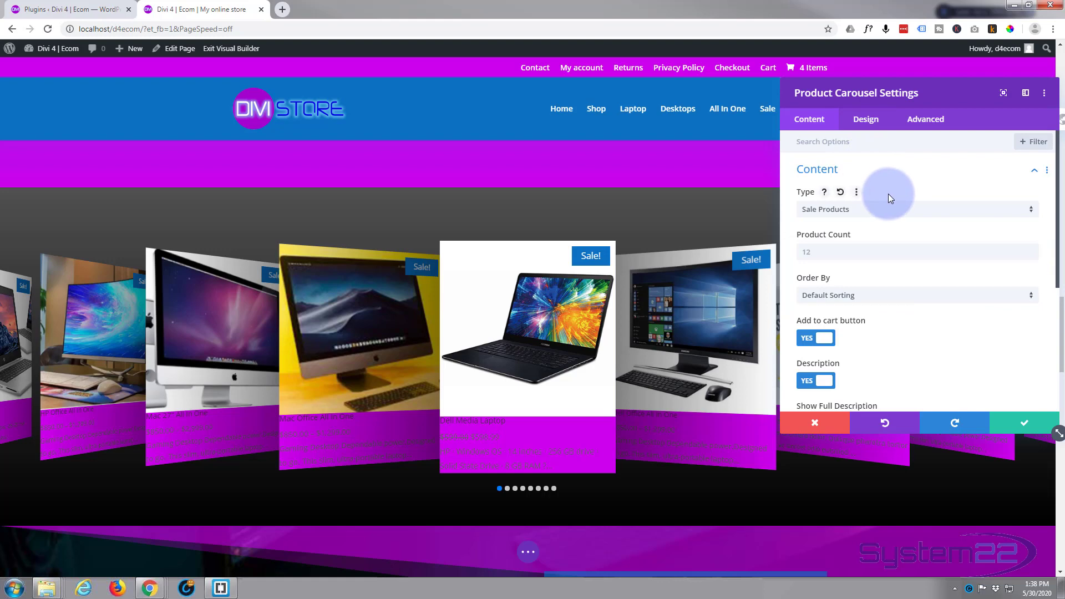
pyautogui.scroll(-1, 888, 194)
pyautogui.scroll(-1, 888, 194)
pyautogui.scroll(-1, 890, 193)
pyautogui.scroll(-1, 890, 194)
pyautogui.click(866, 119)
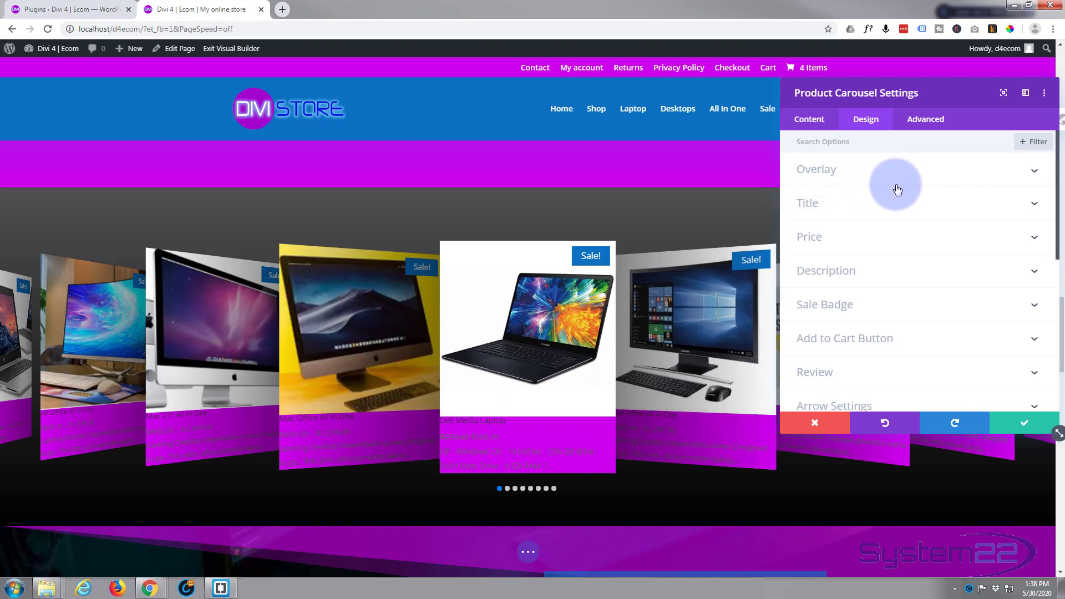
# Step: Style the product titles Semi Bold, uppercase, centred and white
pyautogui.click(882, 204)
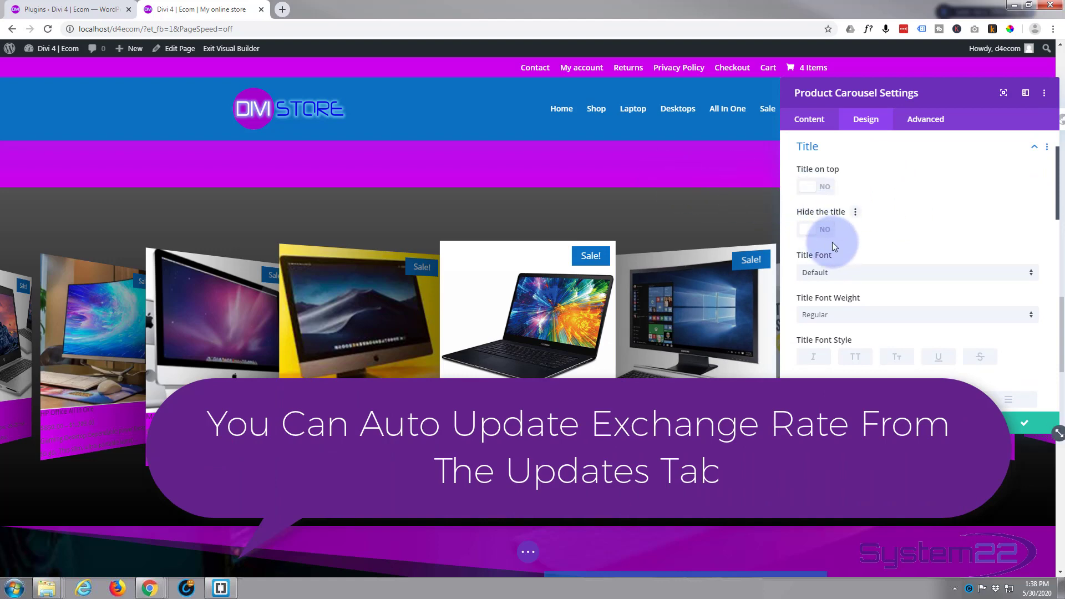
pyautogui.scroll(-1, 891, 232)
pyautogui.scroll(-1, 891, 233)
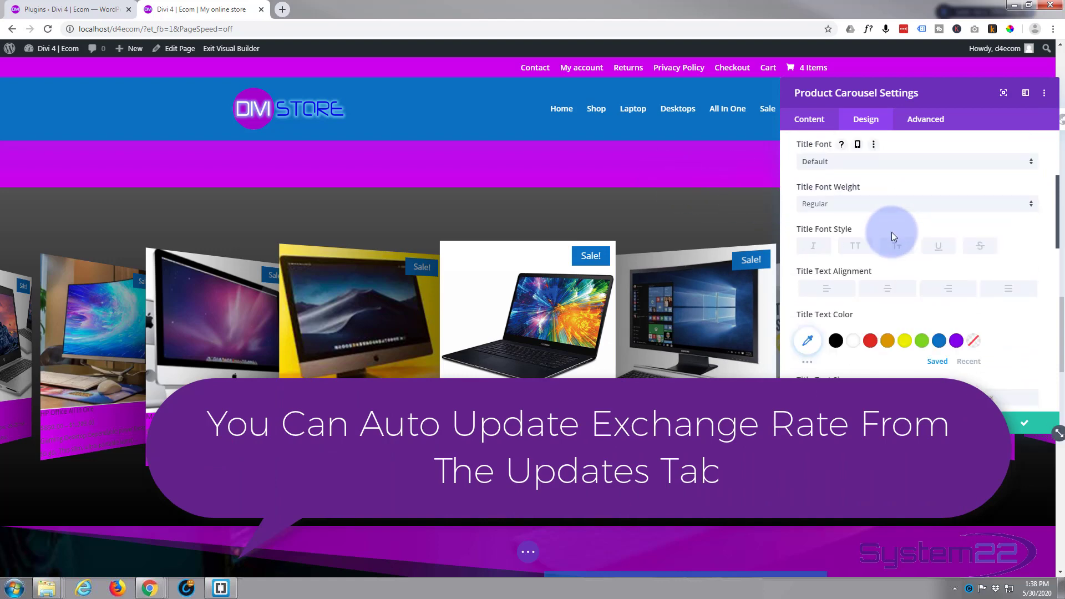
pyautogui.click(888, 207)
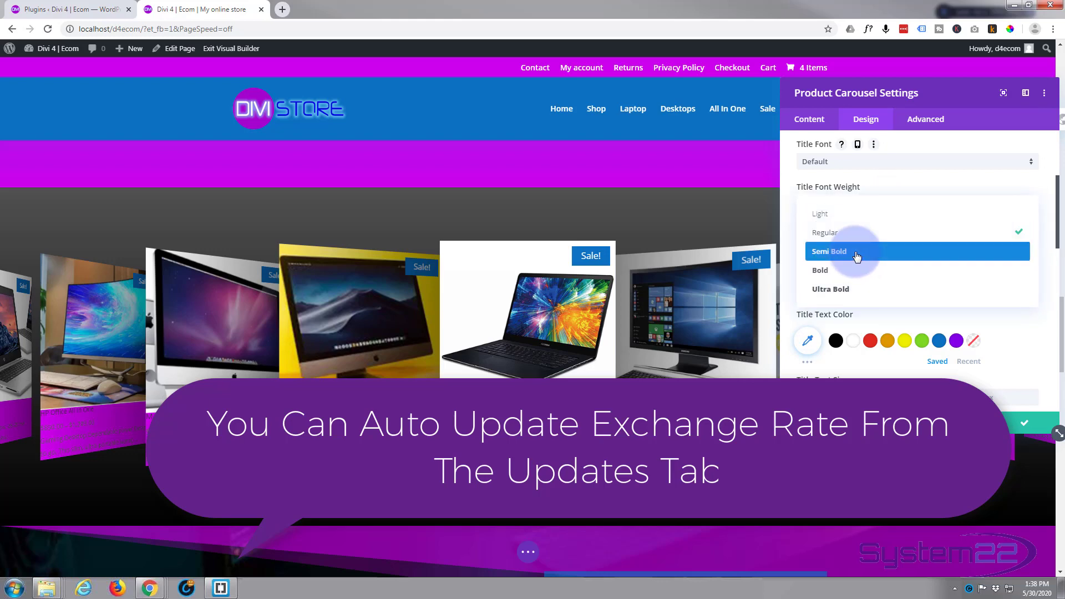
pyautogui.click(858, 250)
pyautogui.click(859, 247)
pyautogui.click(888, 291)
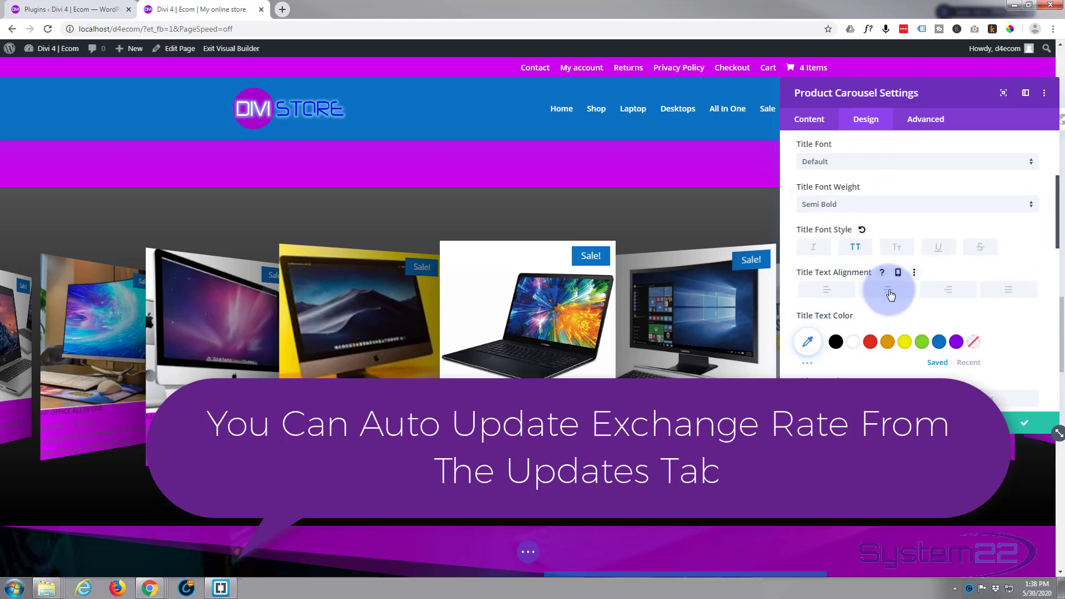
pyautogui.click(856, 346)
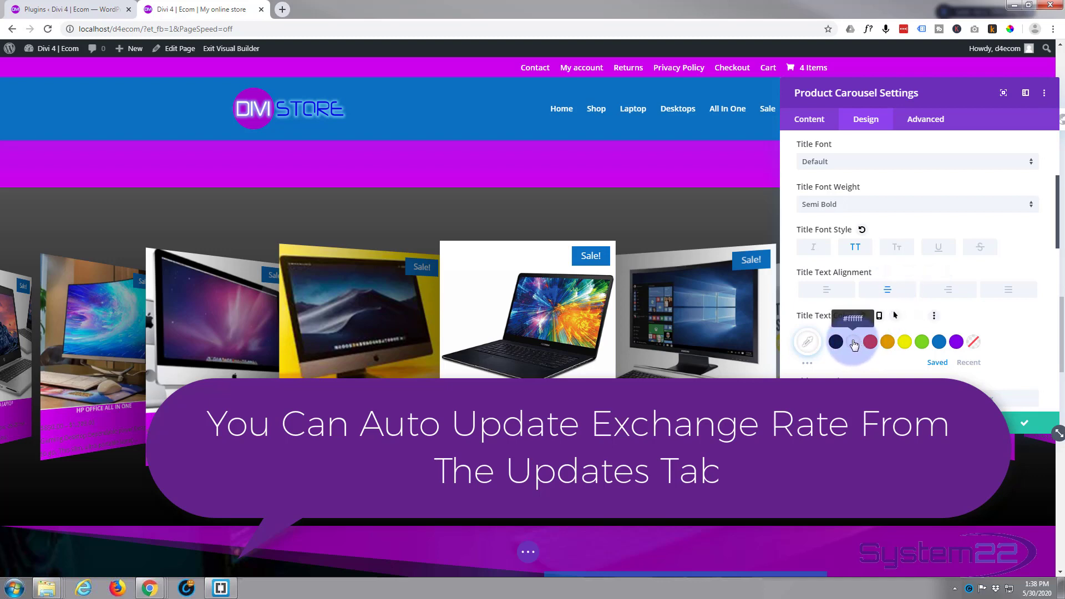
pyautogui.scroll(-3, 874, 311)
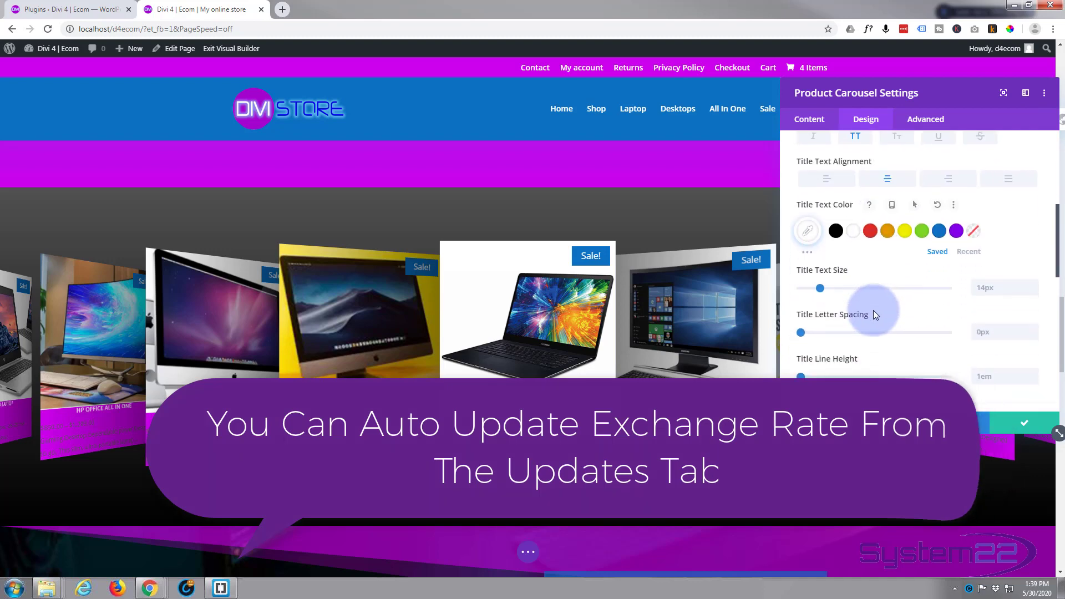
pyautogui.scroll(-3, 875, 311)
pyautogui.scroll(3, 874, 312)
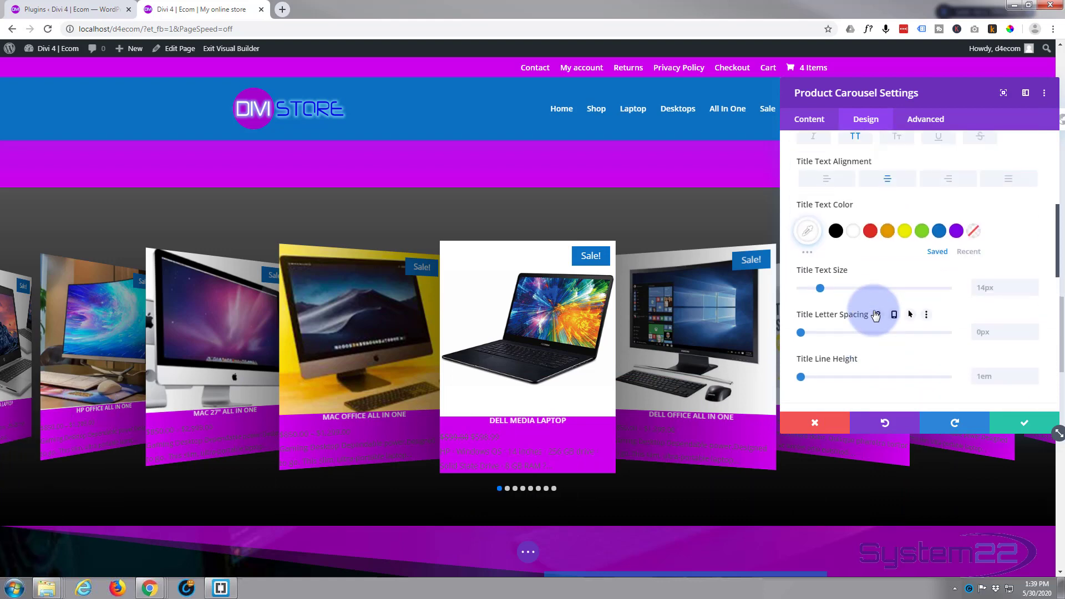
# Step: Set the title text size to 20px and line height to about 2.1em
pyautogui.moveTo(828, 287); pyautogui.dragTo(829, 287)
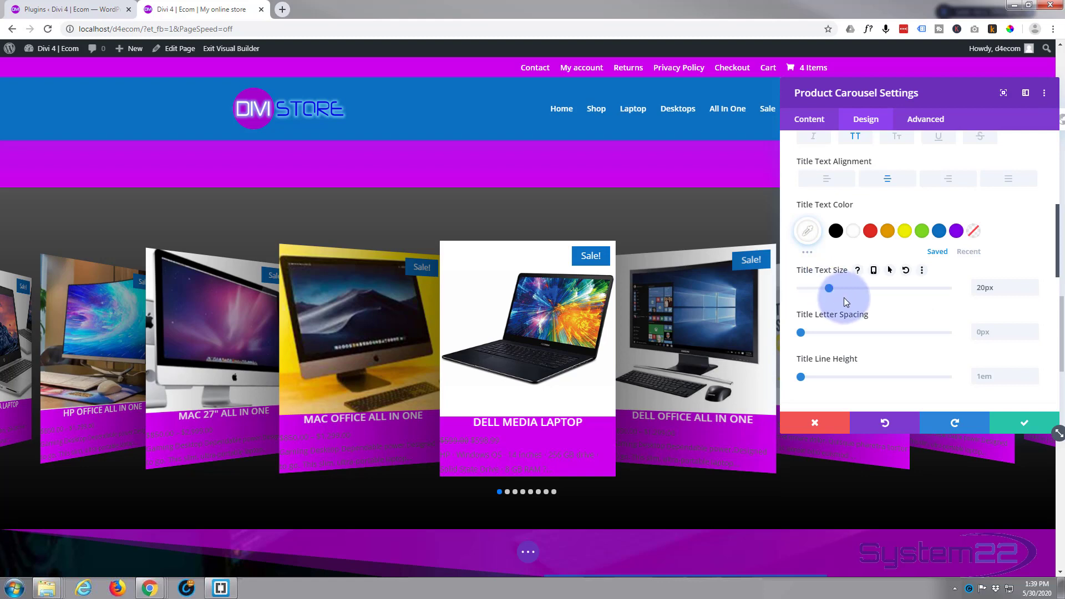
pyautogui.scroll(-2, 843, 297)
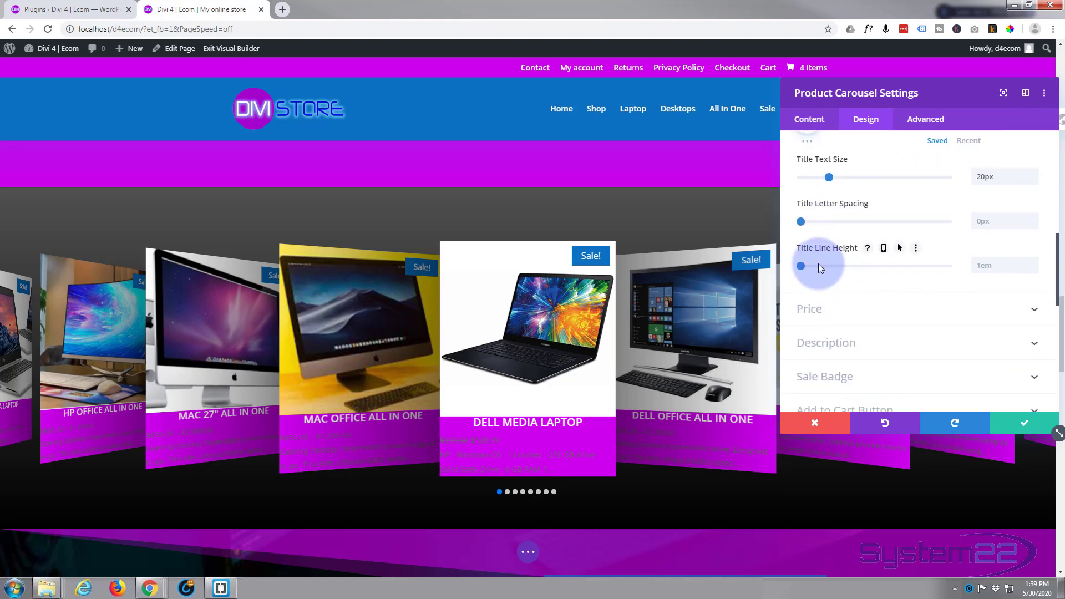
pyautogui.moveTo(801, 266); pyautogui.dragTo(881, 265)
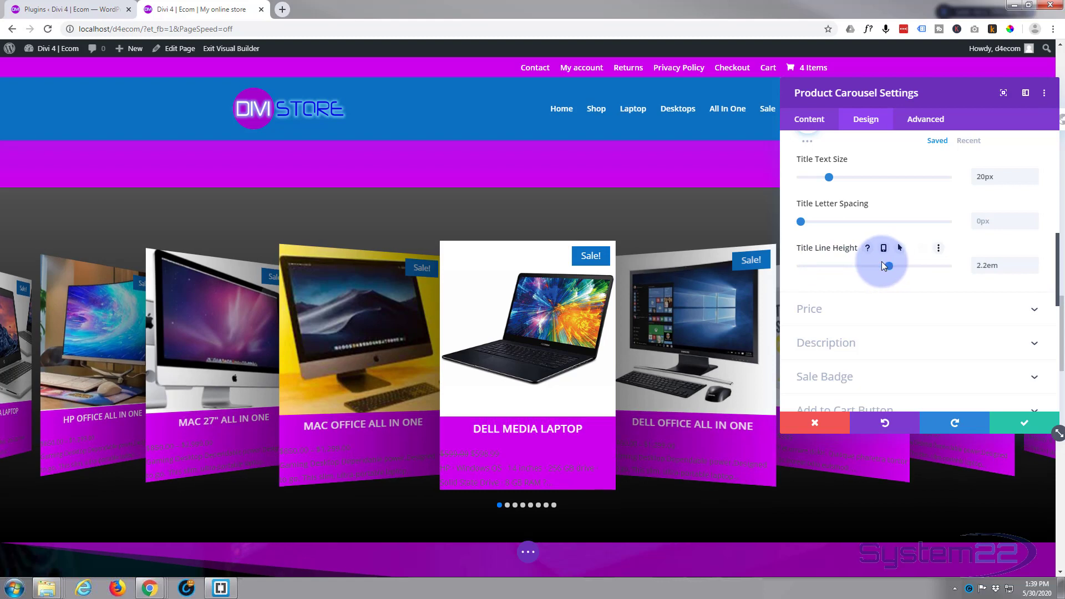
pyautogui.scroll(-1, 885, 276)
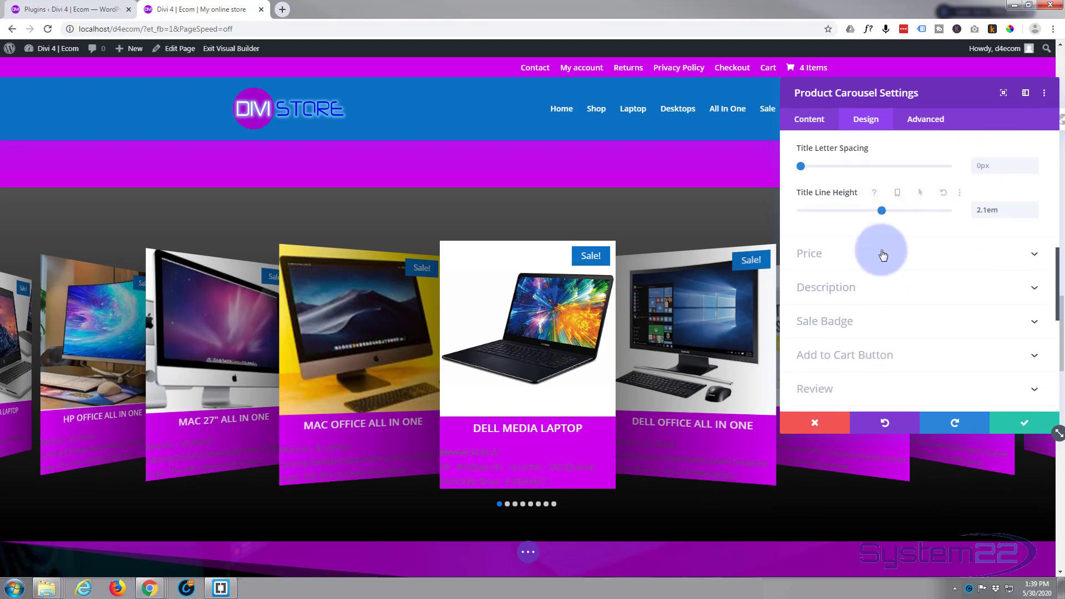
# Step: Style the product prices Semi Bold, centred and blue
pyautogui.click(883, 254)
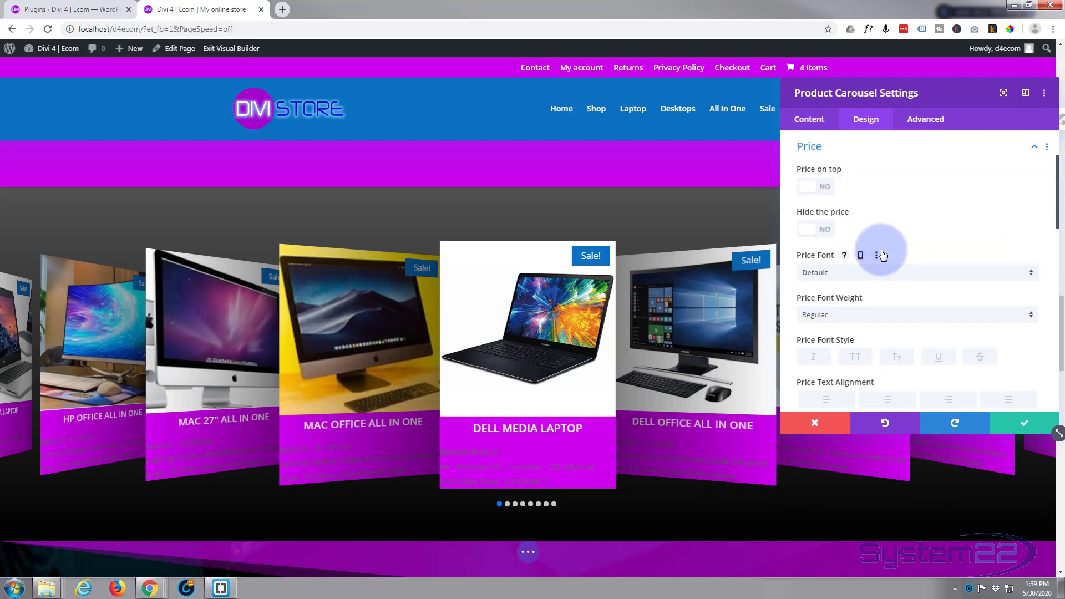
pyautogui.click(863, 314)
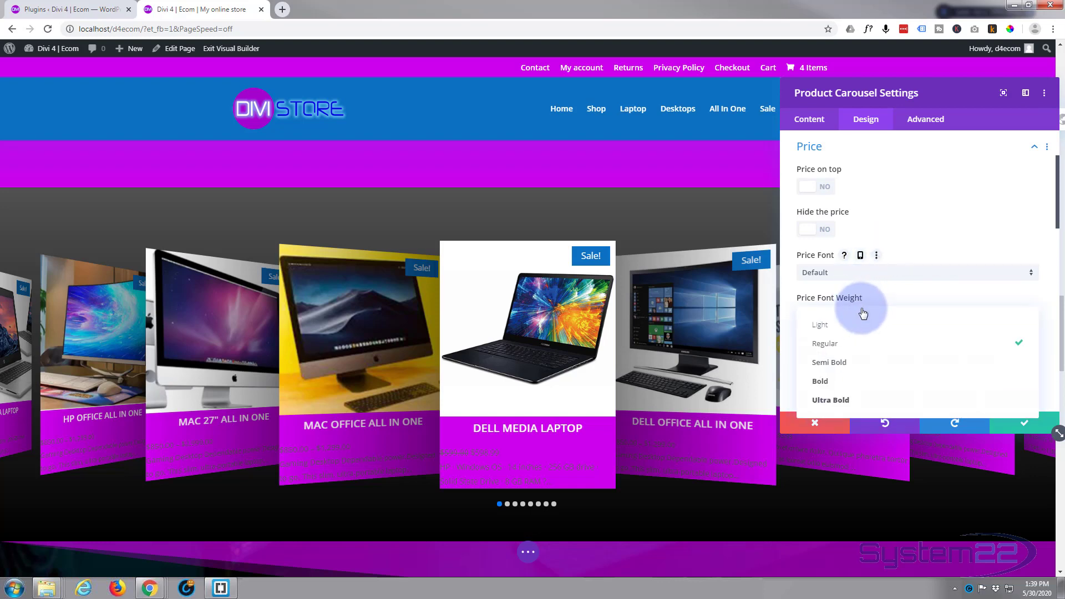
pyautogui.click(849, 362)
pyautogui.scroll(-1, 884, 297)
pyautogui.scroll(-3, 886, 291)
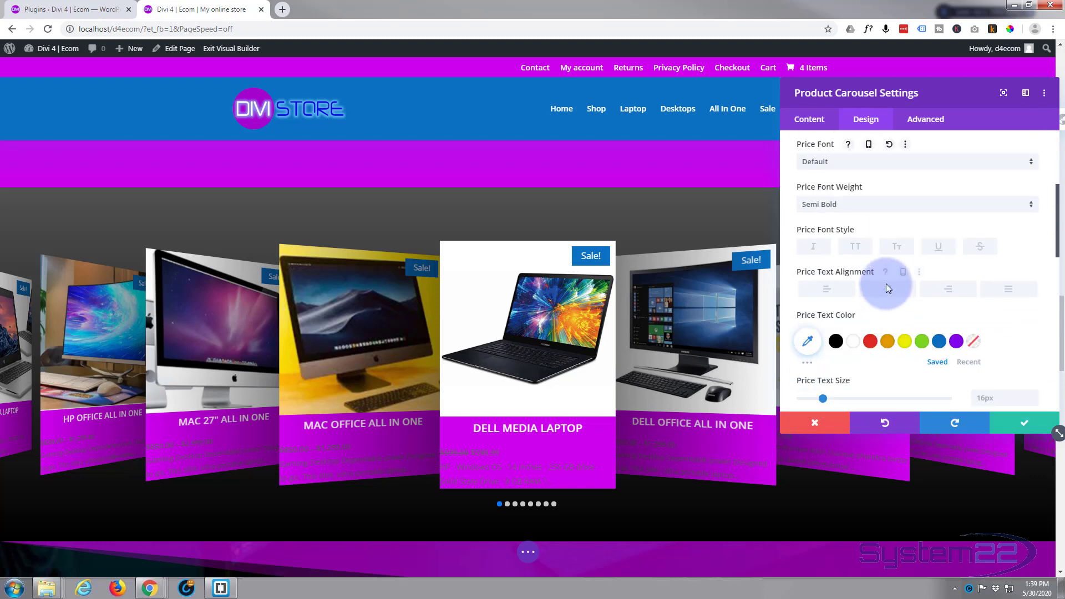
pyautogui.click(892, 246)
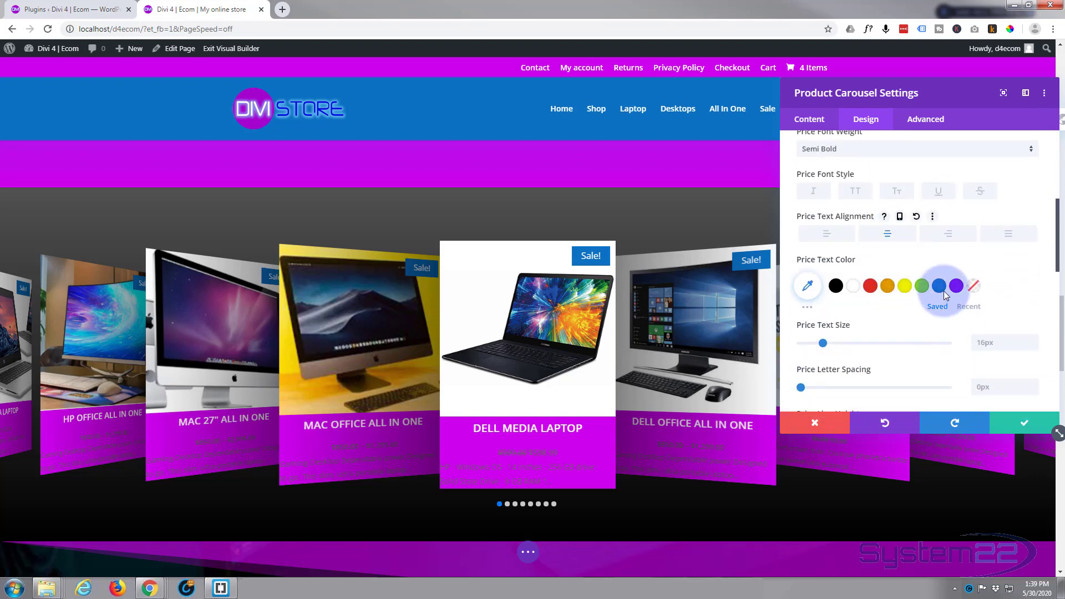
pyautogui.click(939, 286)
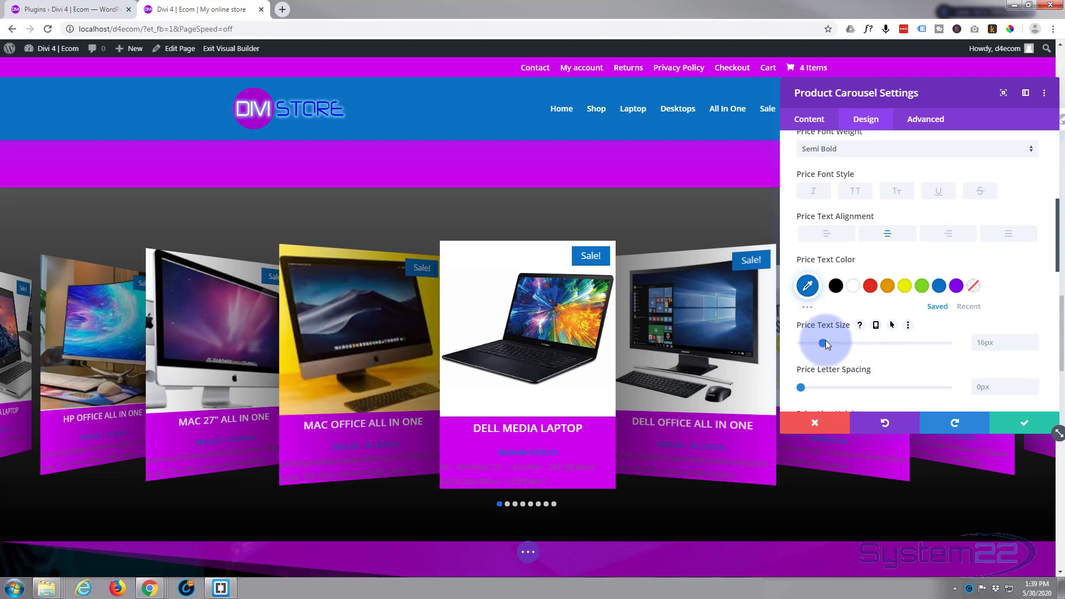
# Step: Set the price text size to 20px and line height to 2em
pyautogui.moveTo(825, 341); pyautogui.dragTo(826, 340)
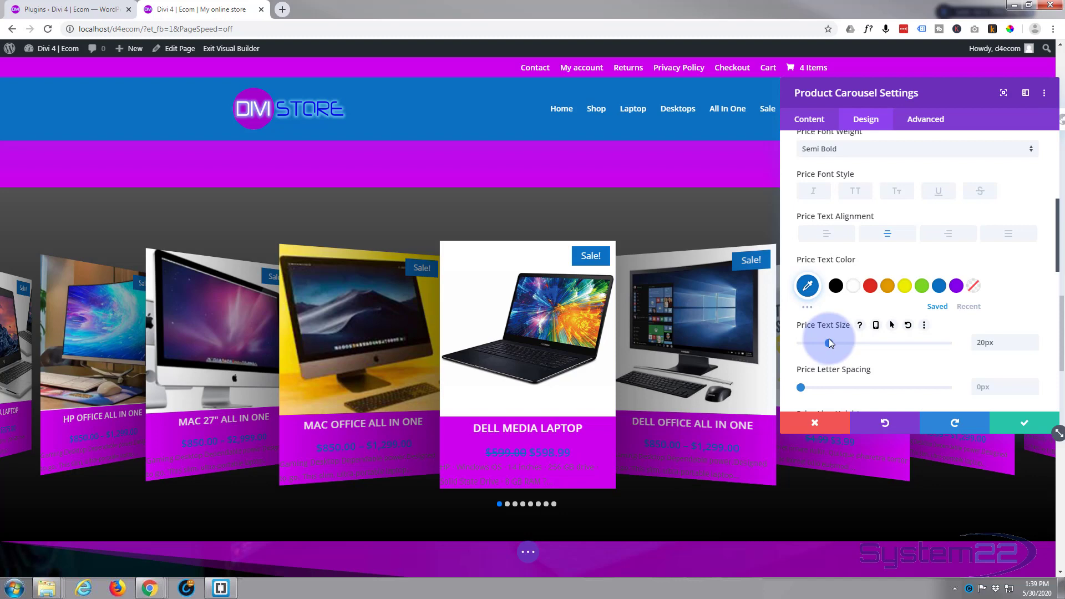
pyautogui.scroll(-1, 833, 337)
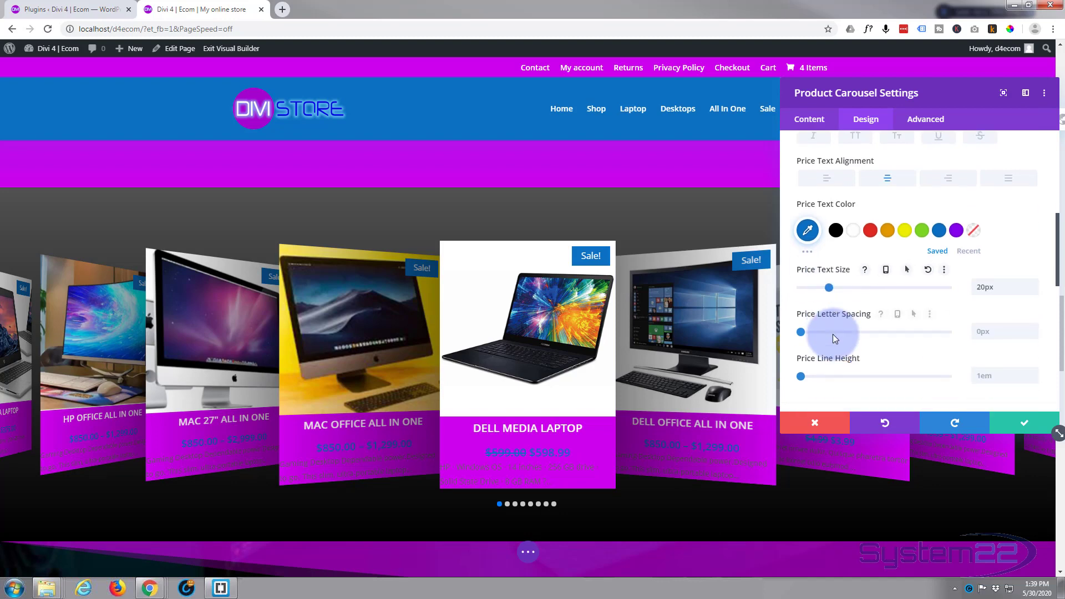
pyautogui.scroll(-1, 833, 334)
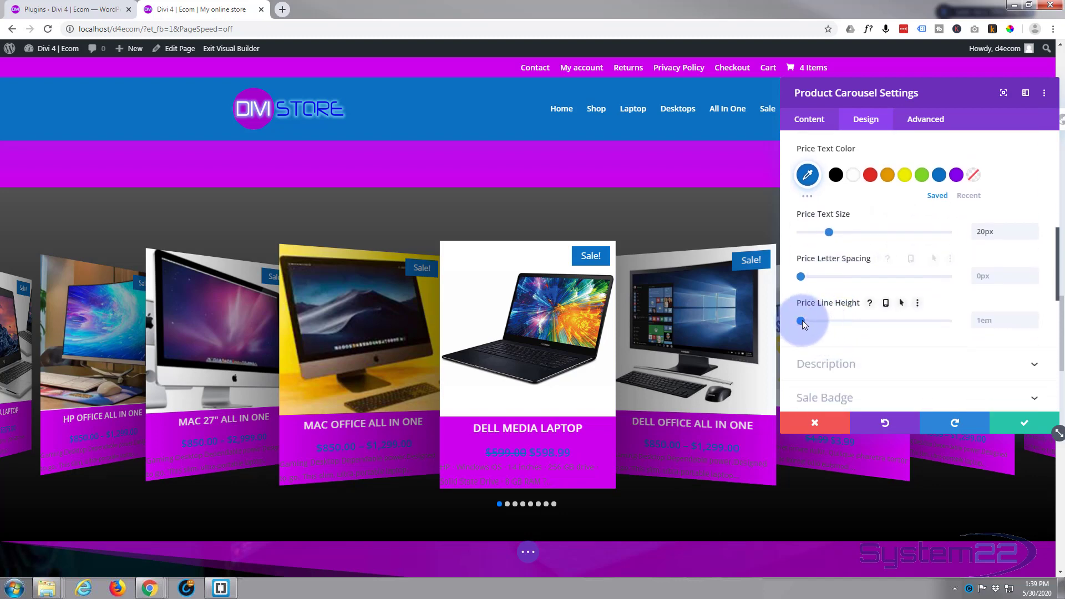
pyautogui.moveTo(805, 320); pyautogui.dragTo(874, 316)
pyautogui.scroll(-2, 886, 314)
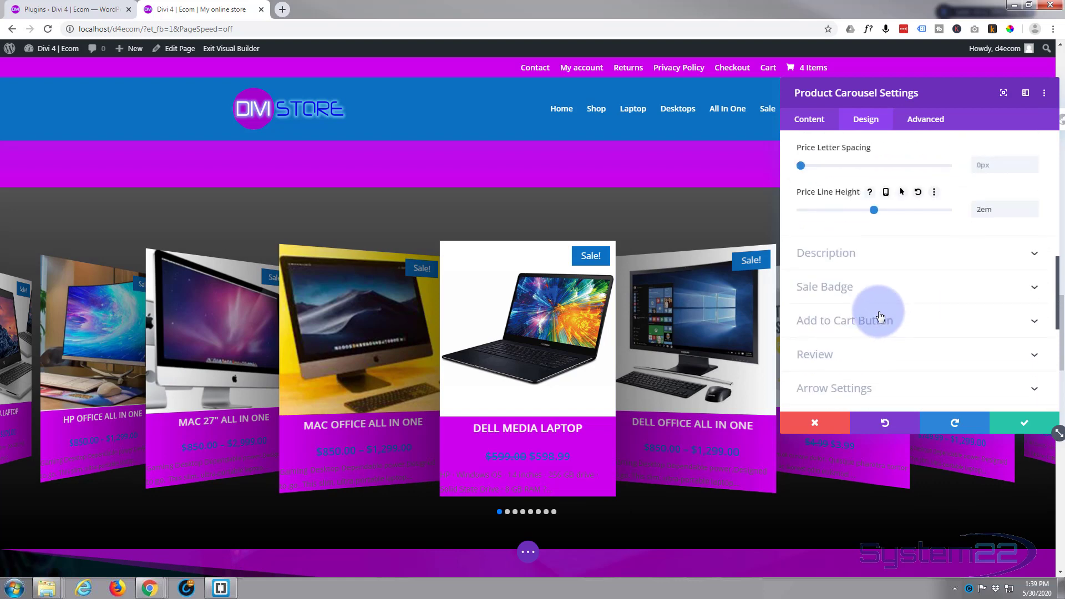
# Step: Make descriptions white and centred, and give the Sale! badges a purple background
pyautogui.click(895, 256)
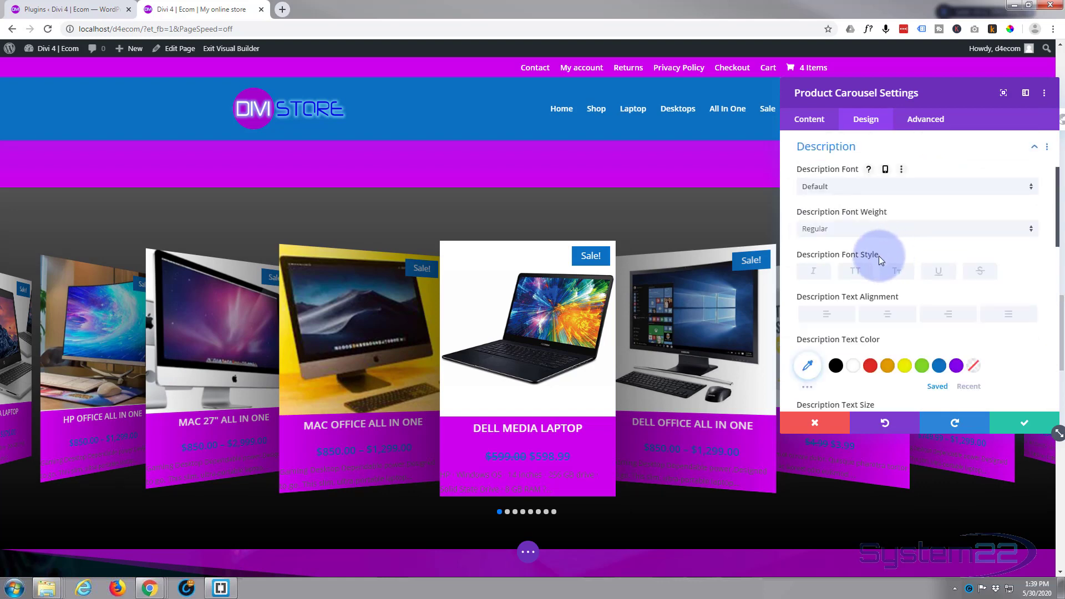
pyautogui.click(854, 368)
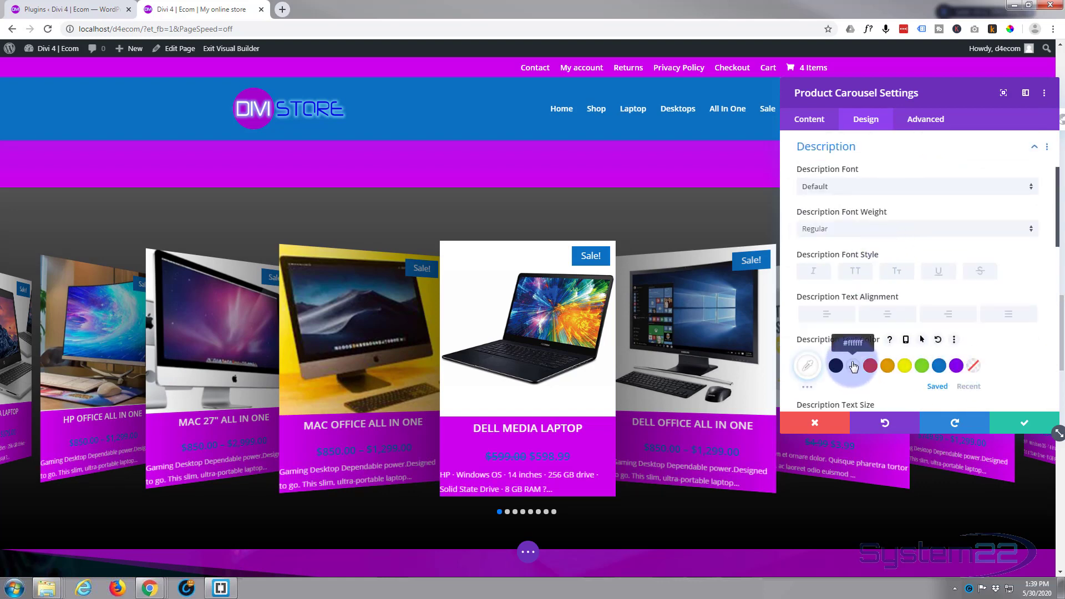
pyautogui.click(890, 318)
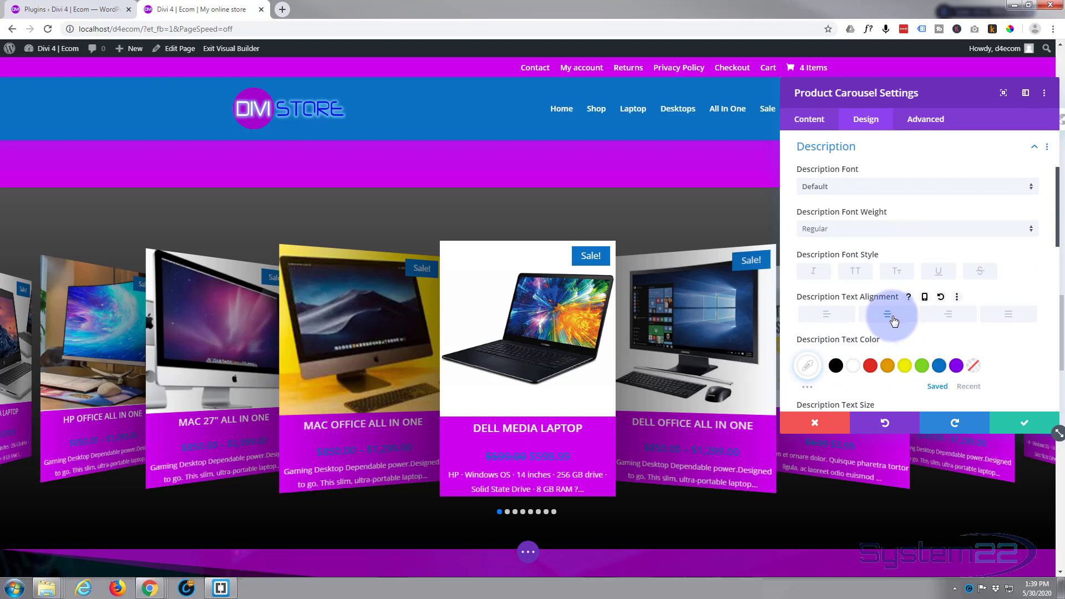
pyautogui.scroll(-2, 891, 318)
pyautogui.scroll(-1, 891, 317)
pyautogui.scroll(-1, 890, 318)
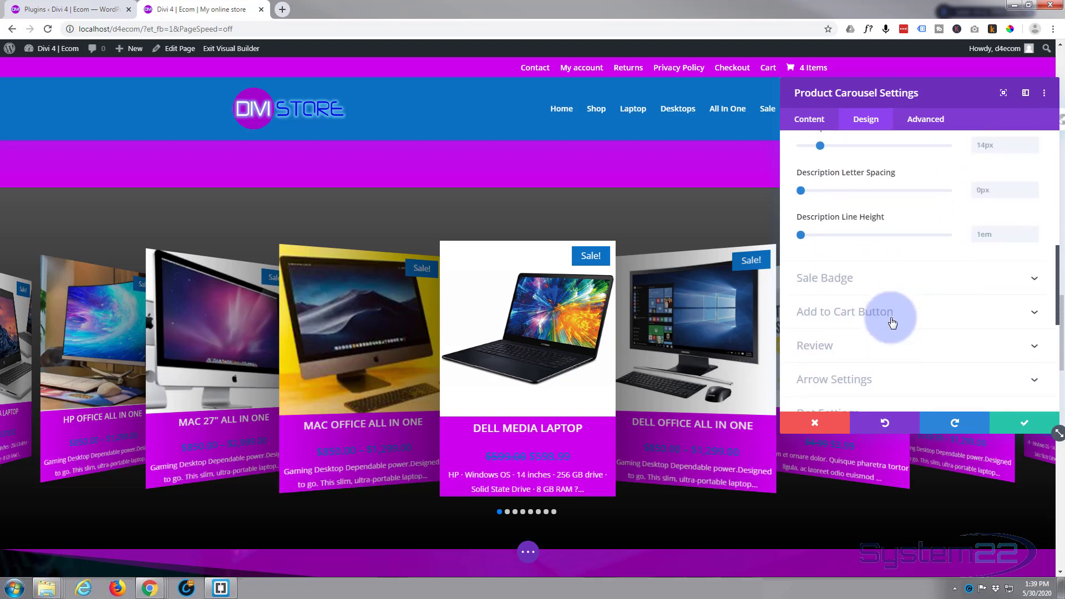
pyautogui.click(929, 276)
pyautogui.scroll(1, 930, 275)
pyautogui.click(957, 194)
pyautogui.scroll(-2, 881, 318)
pyautogui.scroll(-1, 881, 317)
pyautogui.scroll(-1, 881, 317)
pyautogui.scroll(-2, 881, 317)
pyautogui.scroll(-1, 880, 317)
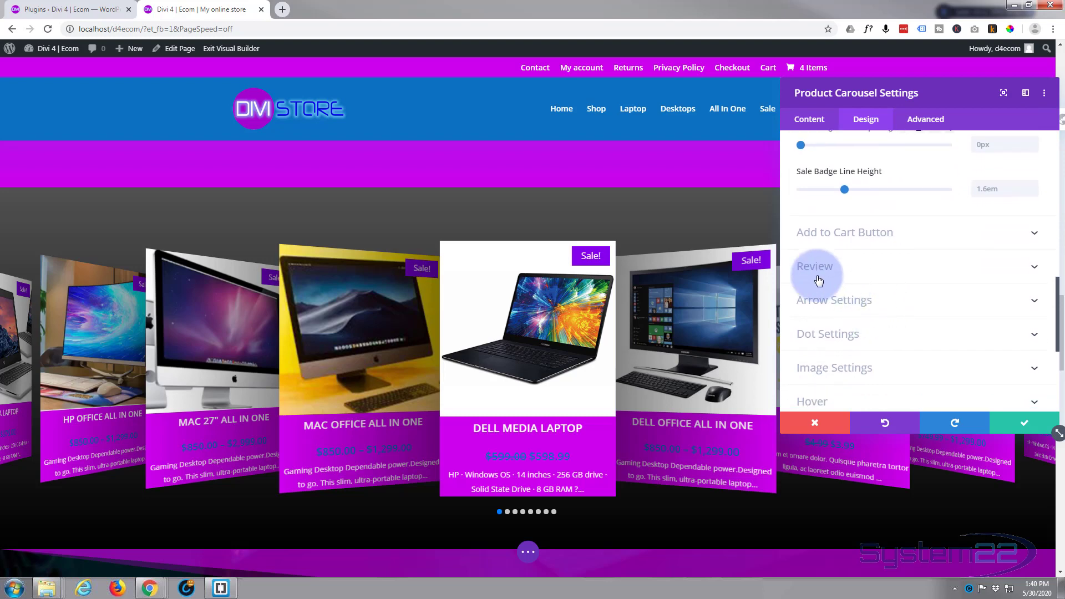
# Step: Set add-to-cart buttons to Bottom position, full width, blue background with white text
pyautogui.click(933, 233)
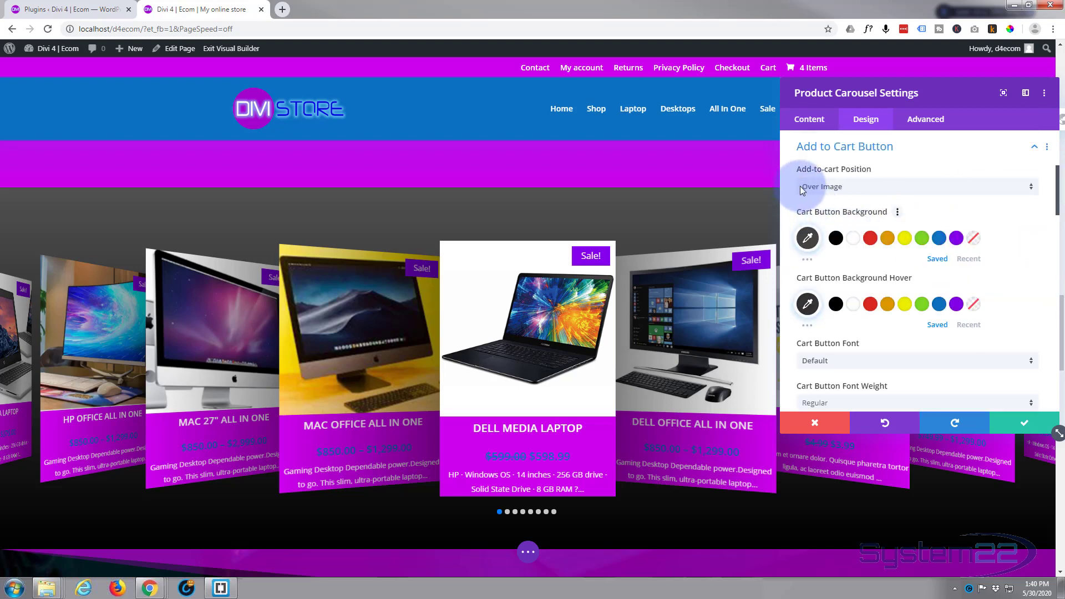
pyautogui.click(913, 187)
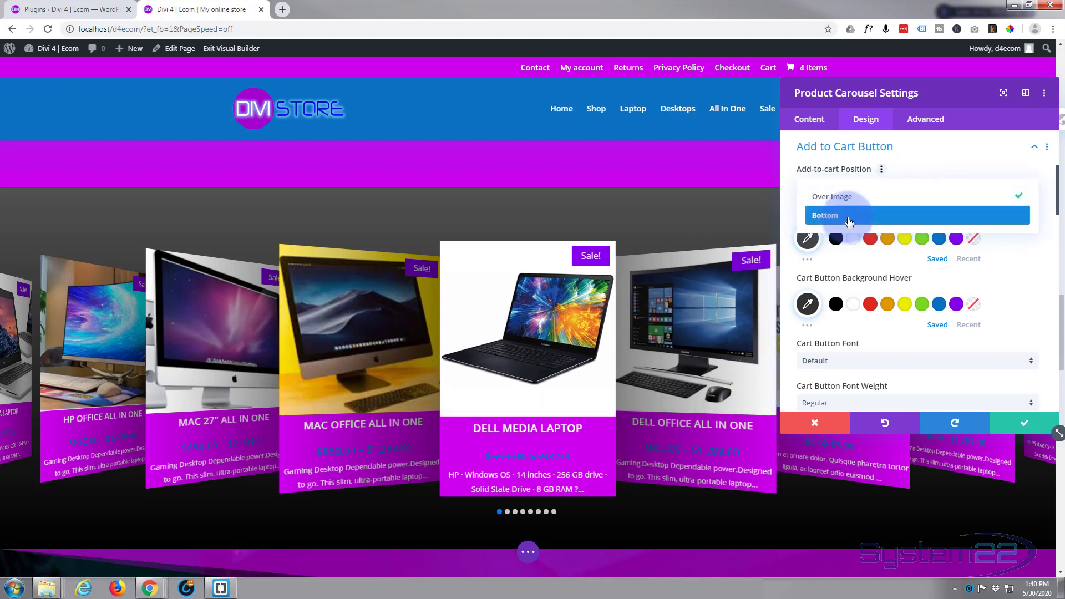
pyautogui.click(849, 217)
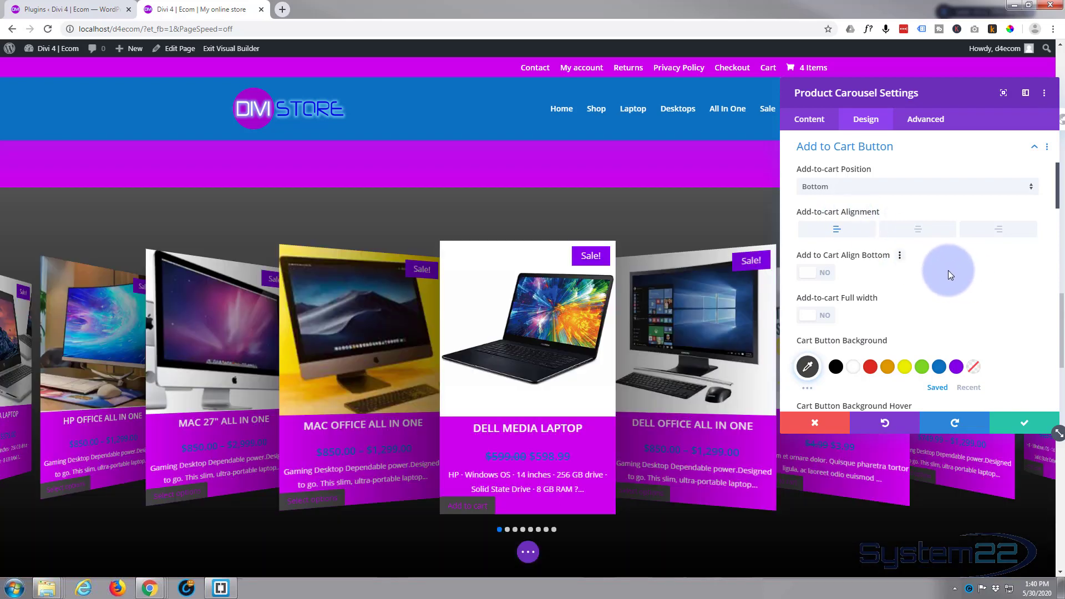
pyautogui.scroll(-1, 947, 270)
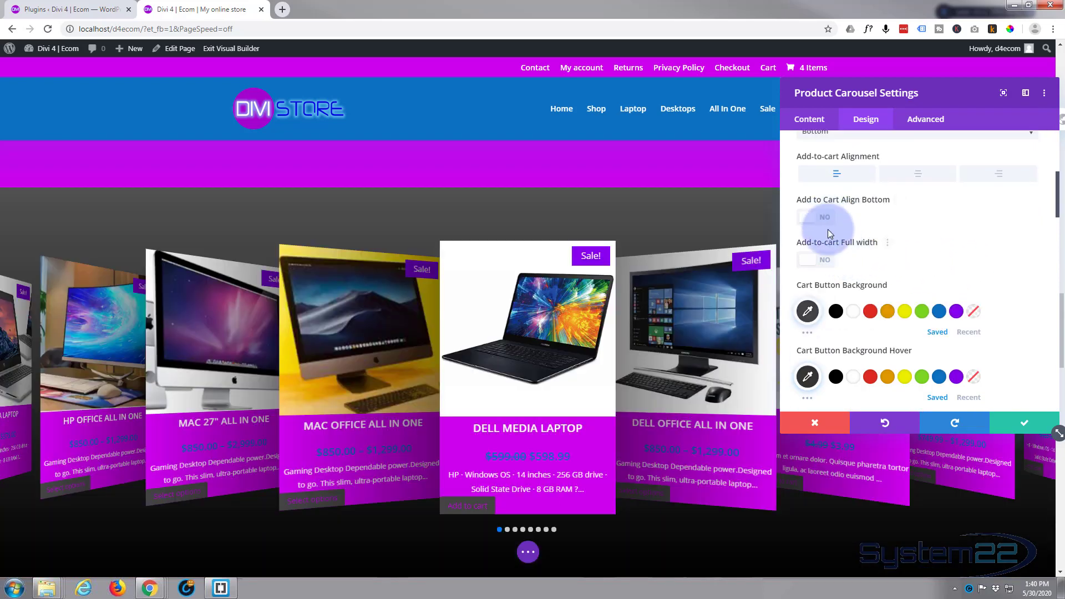
pyautogui.click(824, 264)
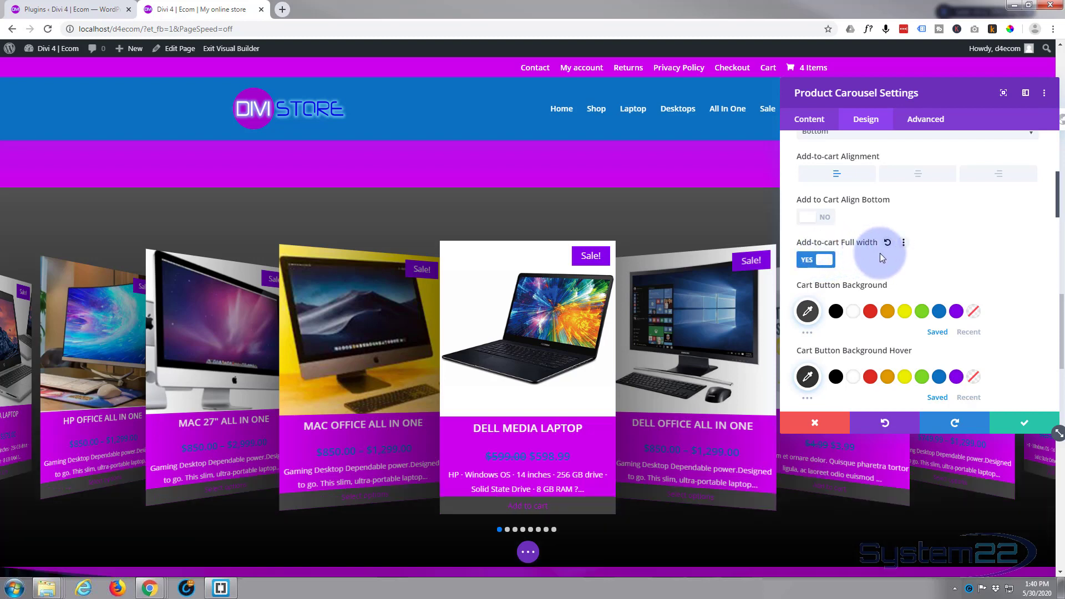
pyautogui.scroll(-1, 880, 253)
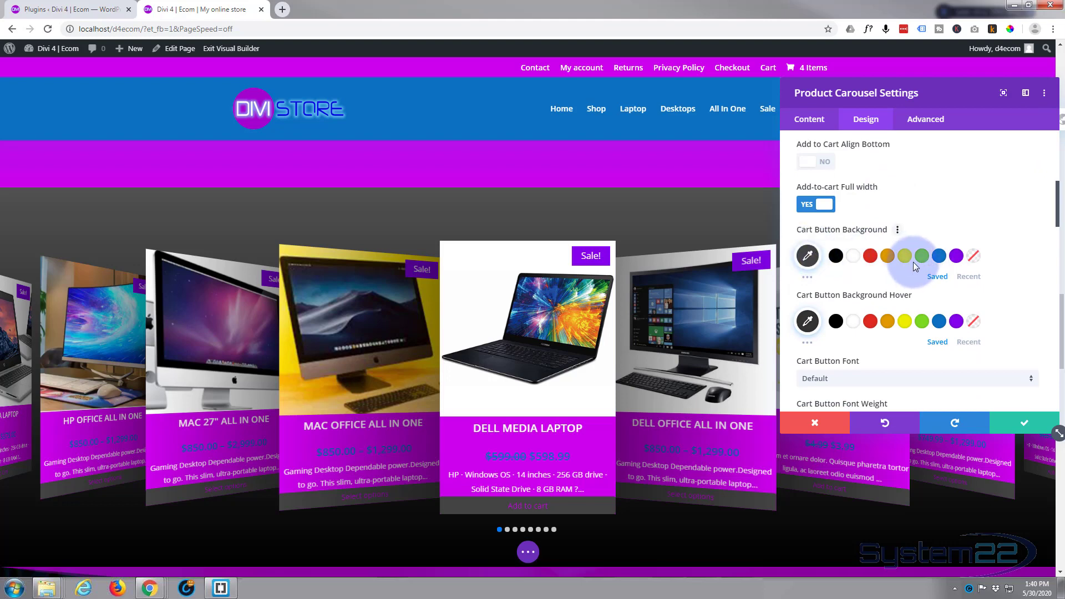
pyautogui.click(940, 257)
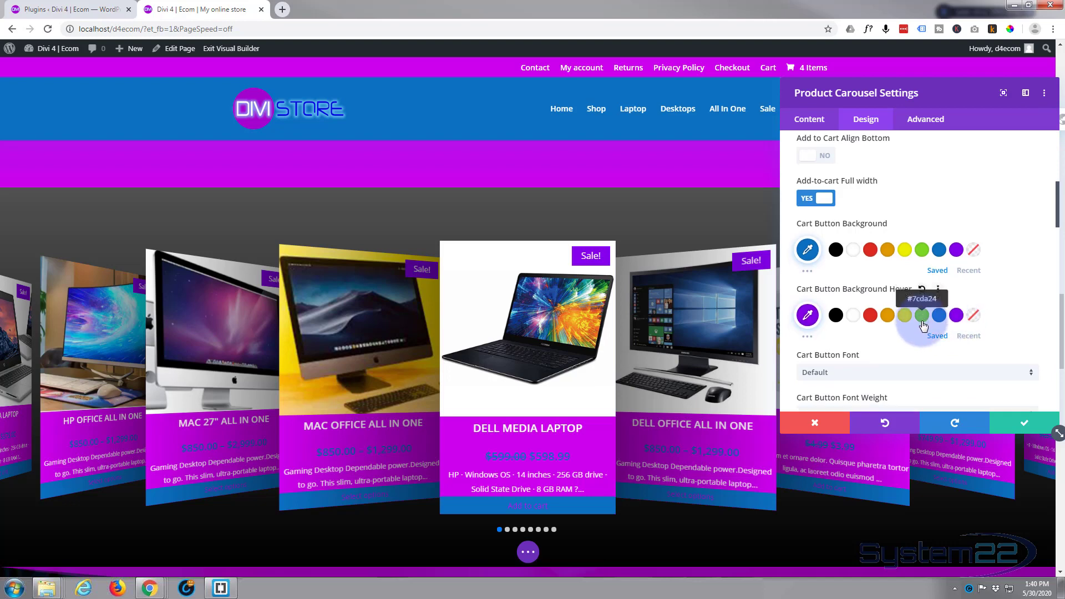
pyautogui.scroll(-4, 916, 323)
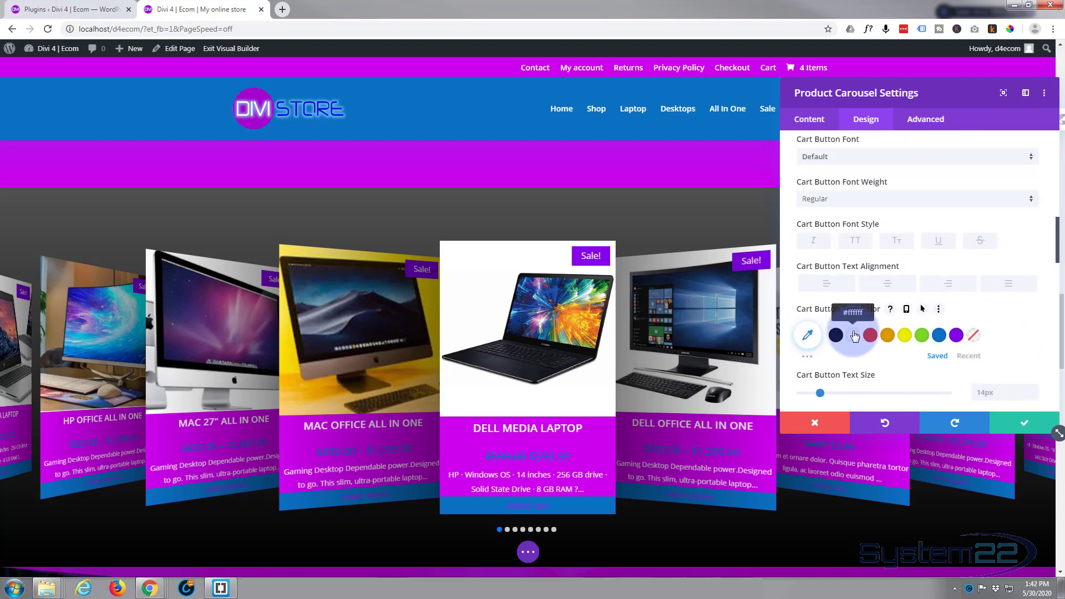
pyautogui.click(855, 335)
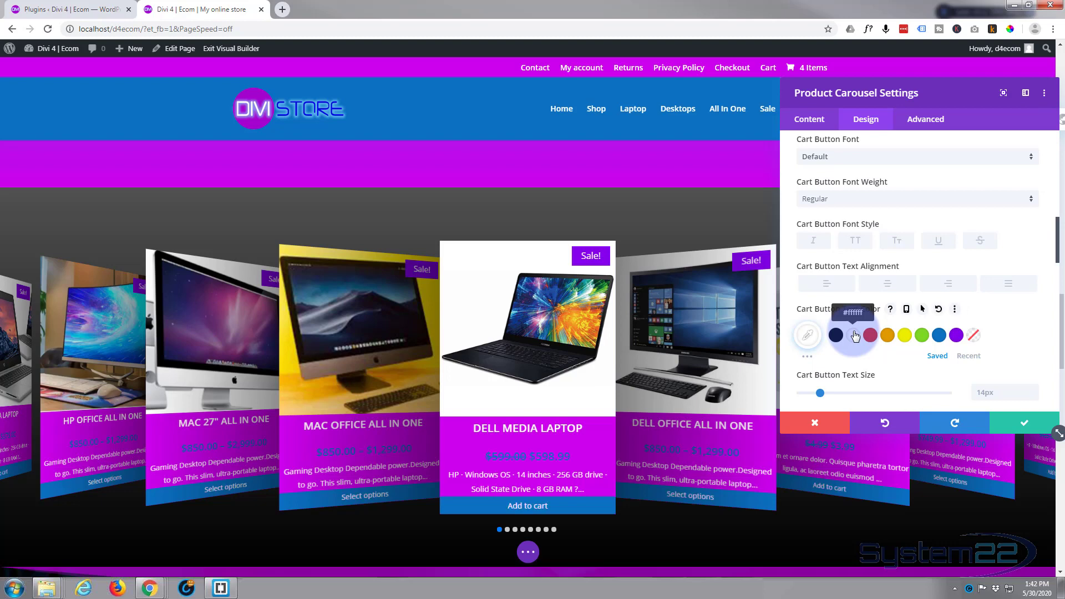
pyautogui.scroll(-2, 855, 354)
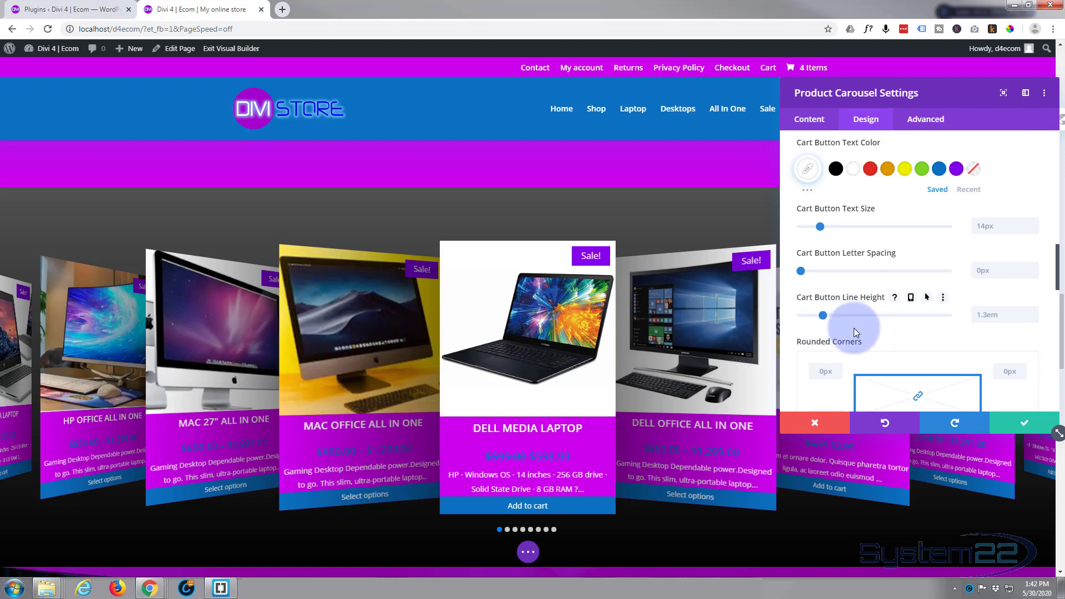
pyautogui.scroll(-2, 854, 329)
pyautogui.scroll(-2, 853, 328)
pyautogui.scroll(-3, 854, 329)
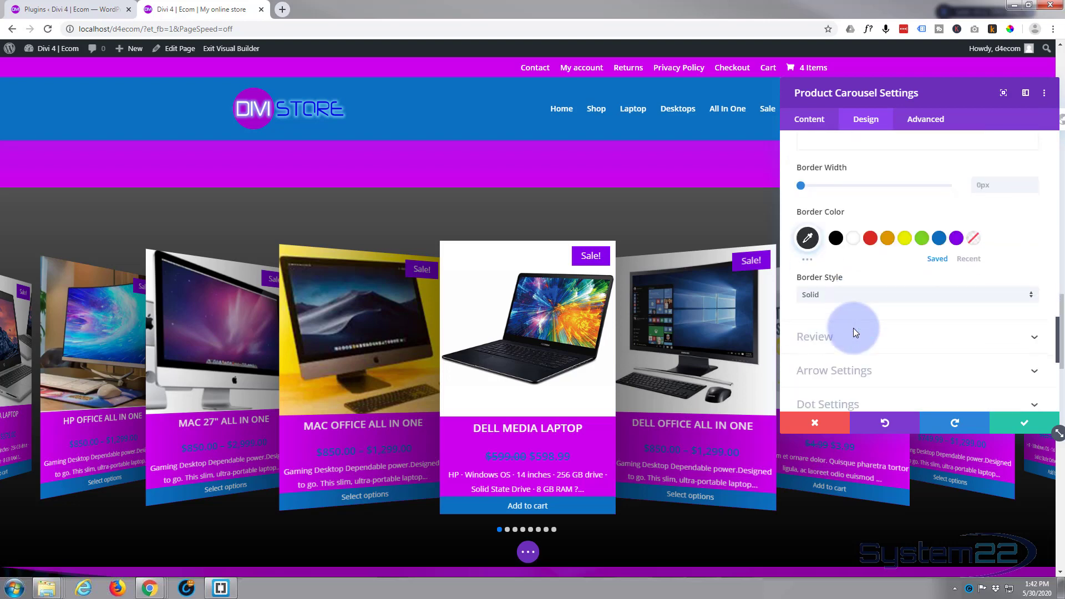
pyautogui.scroll(-1, 870, 311)
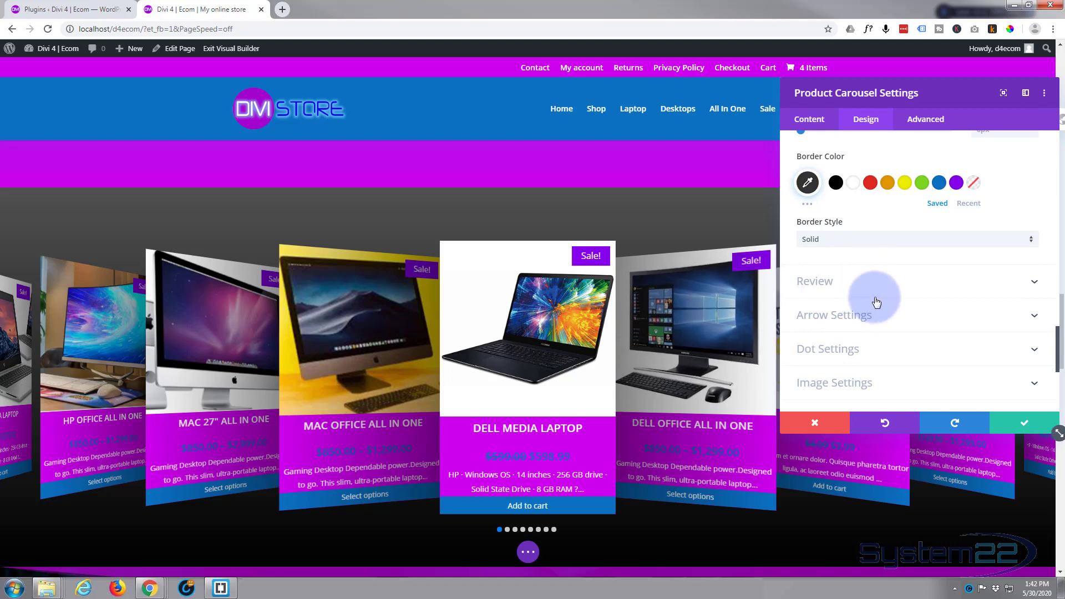
# Step: Replace the arrow colour #0c71c3 with #cd00ed and set the arrow background to transparent
pyautogui.click(914, 316)
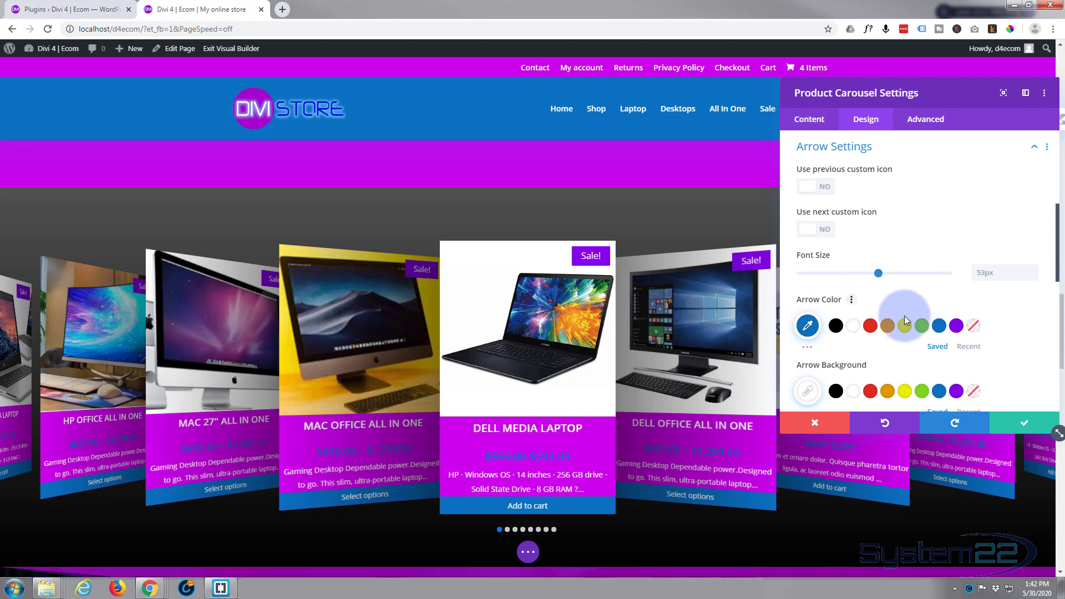
pyautogui.click(807, 325)
pyautogui.moveTo(830, 325); pyautogui.dragTo(803, 330)
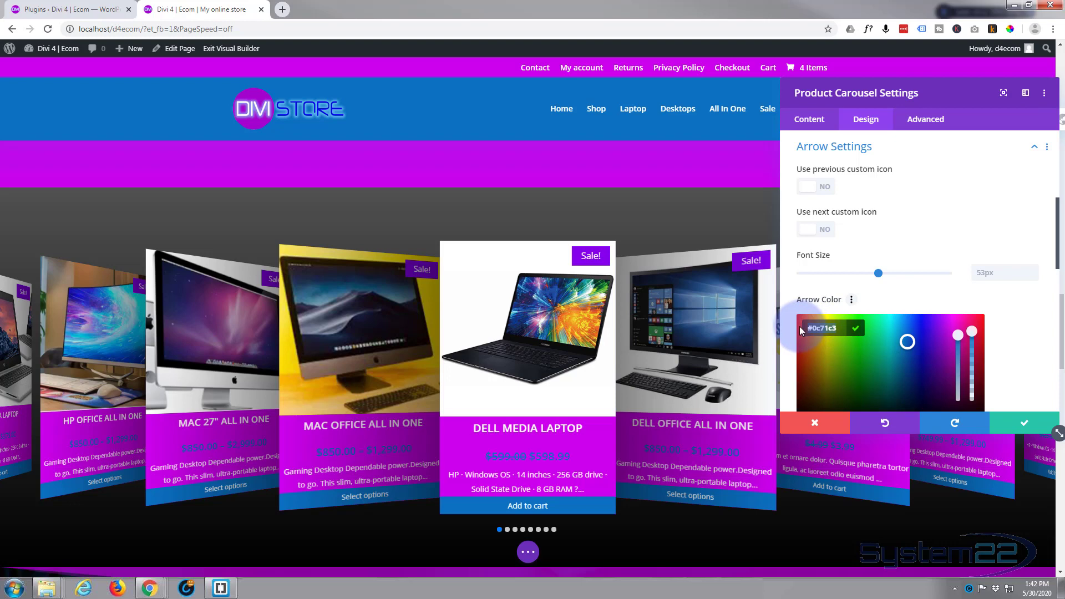
pyautogui.write('#cd00ed')
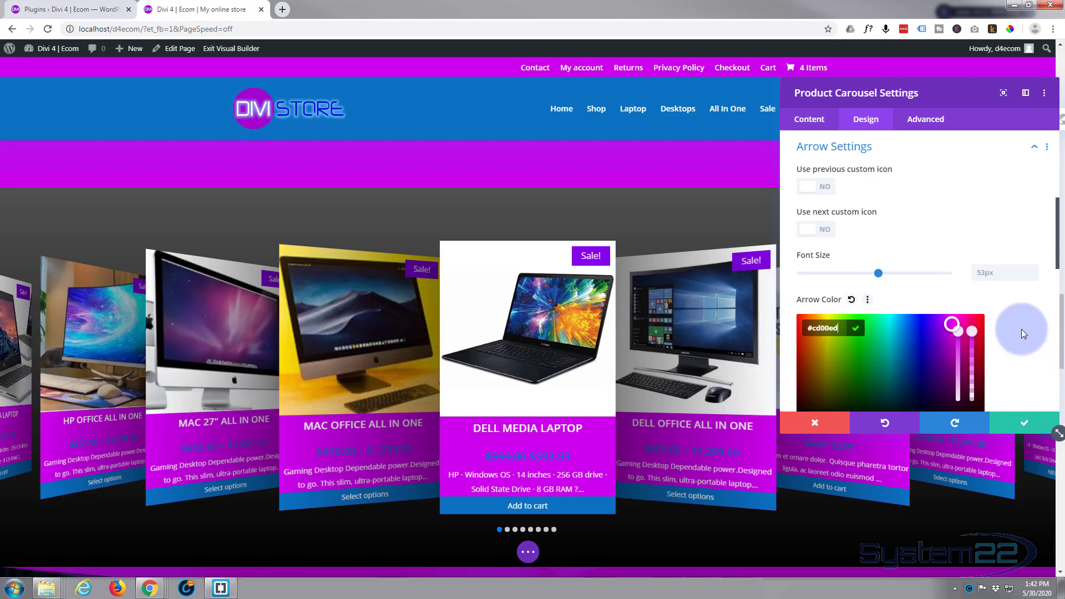
pyautogui.scroll(-2, 1023, 334)
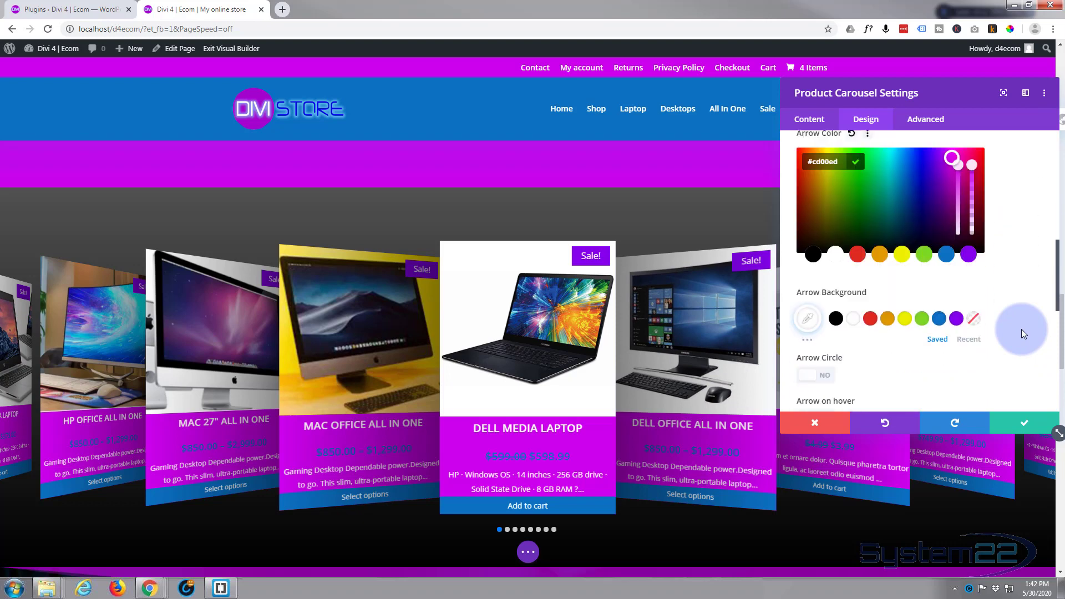
pyautogui.scroll(-1, 1023, 334)
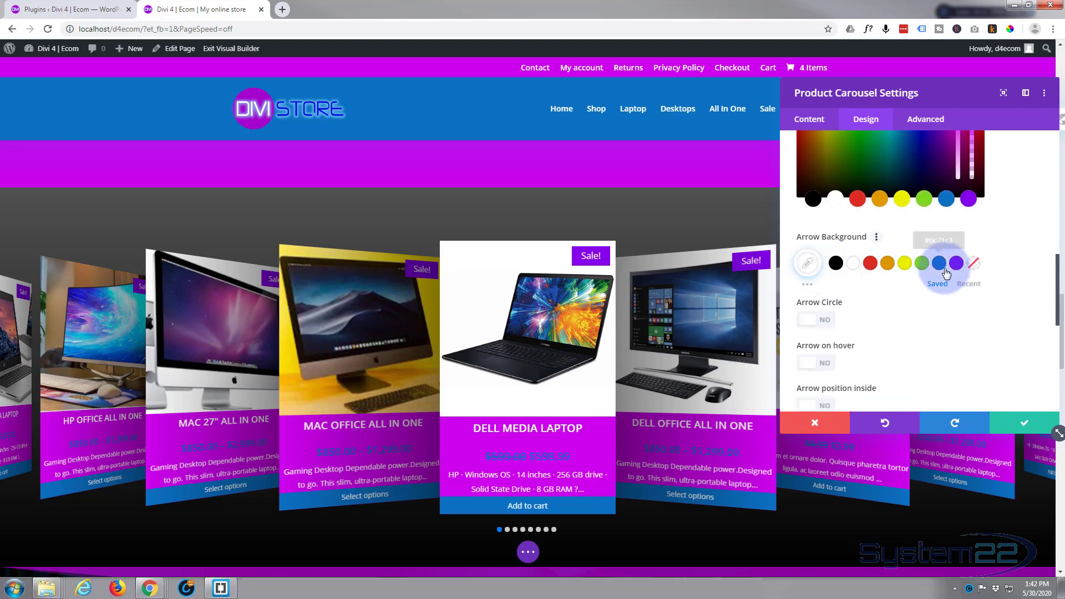
pyautogui.click(975, 265)
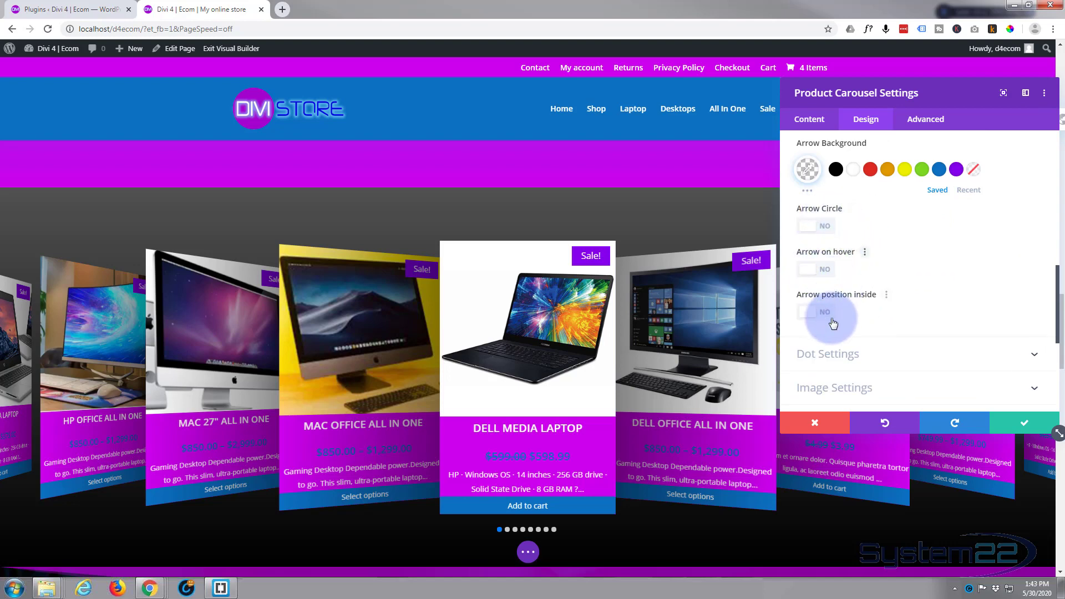
pyautogui.scroll(-1, 884, 334)
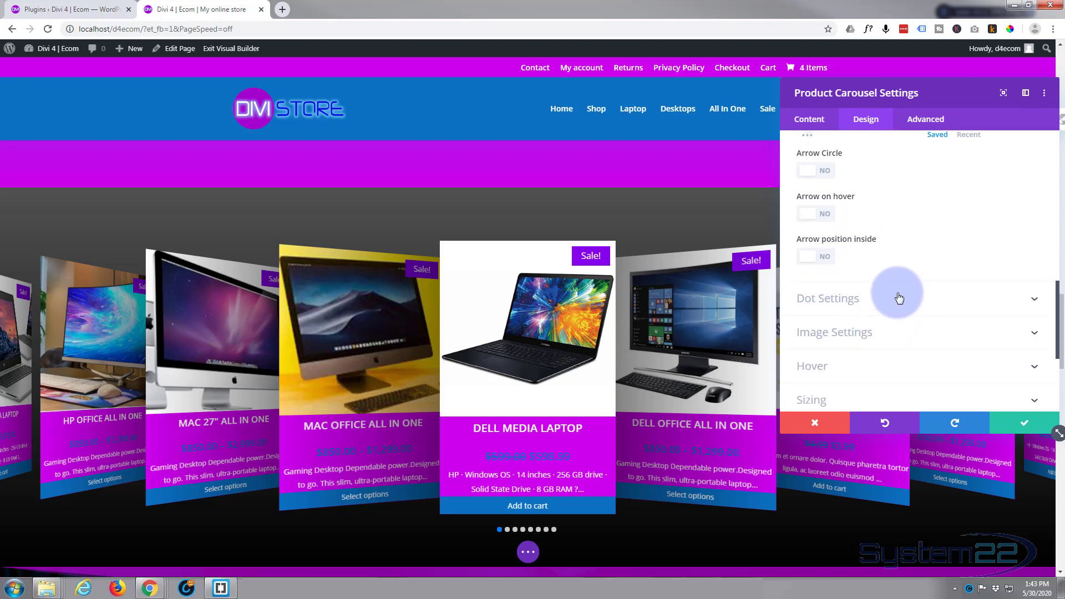
pyautogui.scroll(-3, 895, 309)
pyautogui.scroll(2, 899, 300)
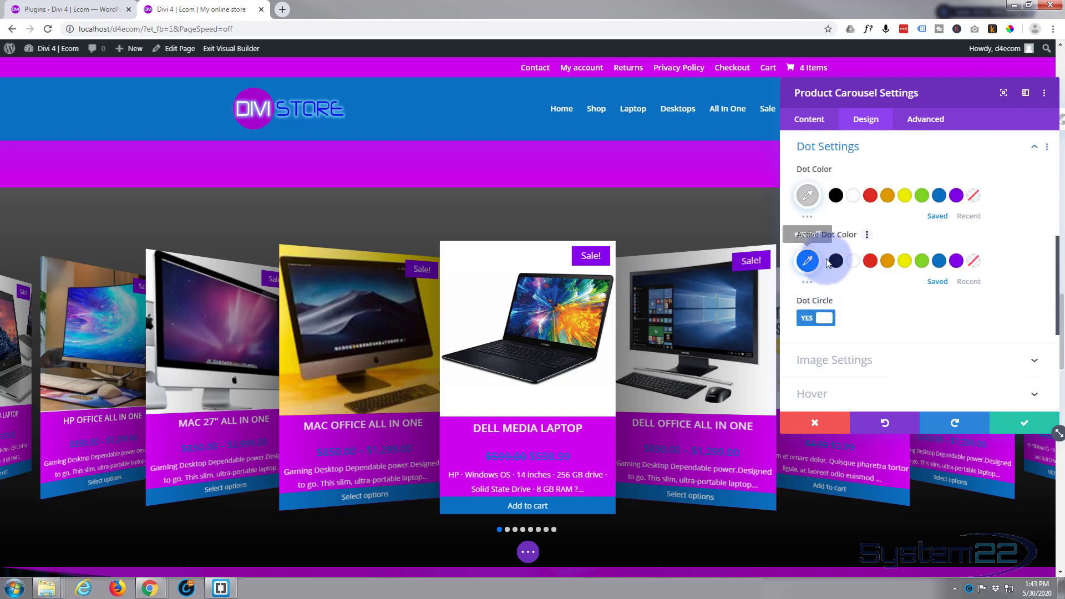
pyautogui.moveTo(826, 235)
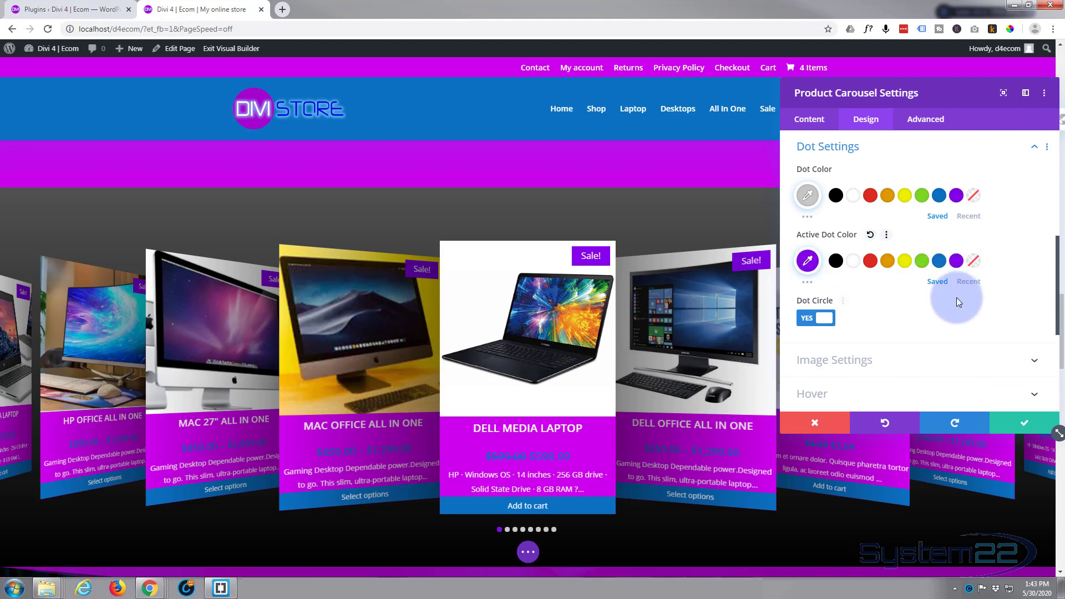
pyautogui.scroll(-2, 959, 291)
pyautogui.scroll(-1, 959, 304)
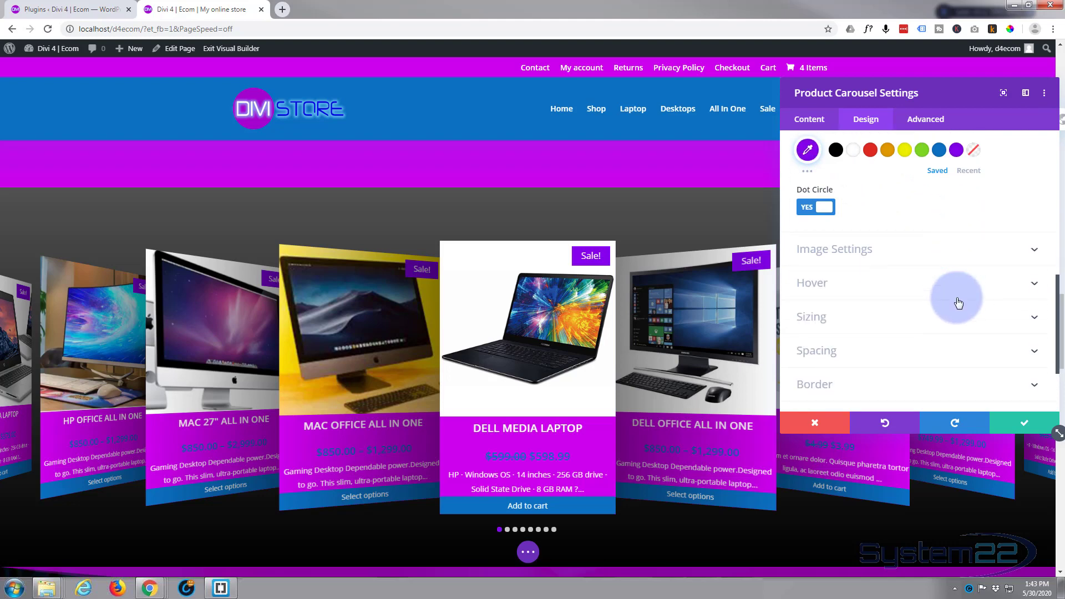
# Step: Expand the carousel's Image Settings on the way to the Spacing section
pyautogui.click(890, 250)
pyautogui.scroll(-3, 849, 250)
pyautogui.scroll(-2, 840, 254)
pyautogui.scroll(-3, 840, 248)
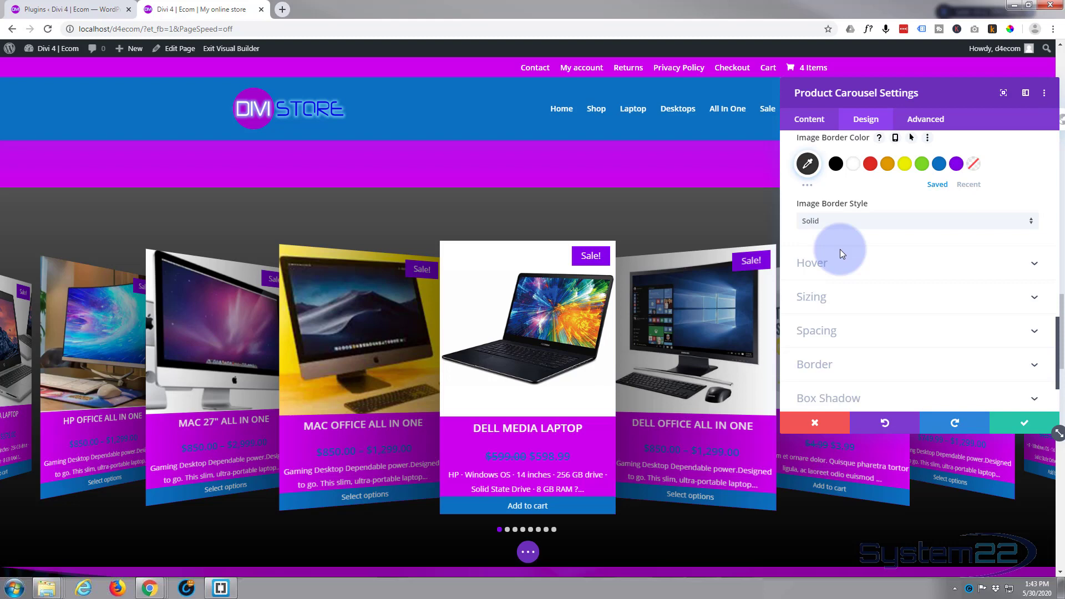
pyautogui.scroll(-2, 858, 258)
pyautogui.scroll(-1, 862, 263)
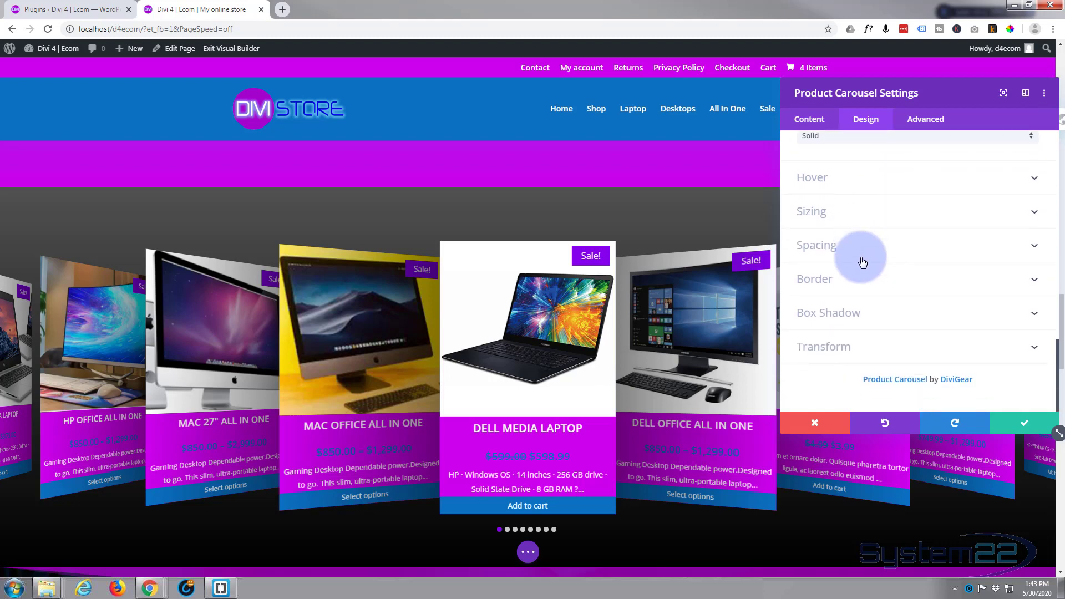
# Step: Give the add-to-cart buttons a 30px top margin in Spacing and close the settings keeping changes
pyautogui.click(867, 248)
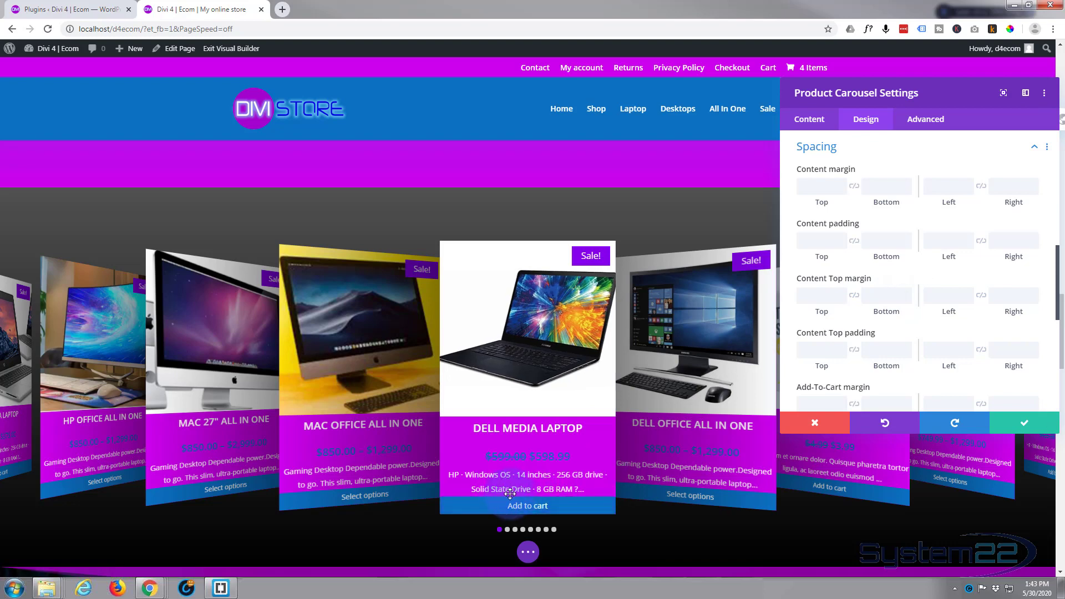
pyautogui.click(826, 350)
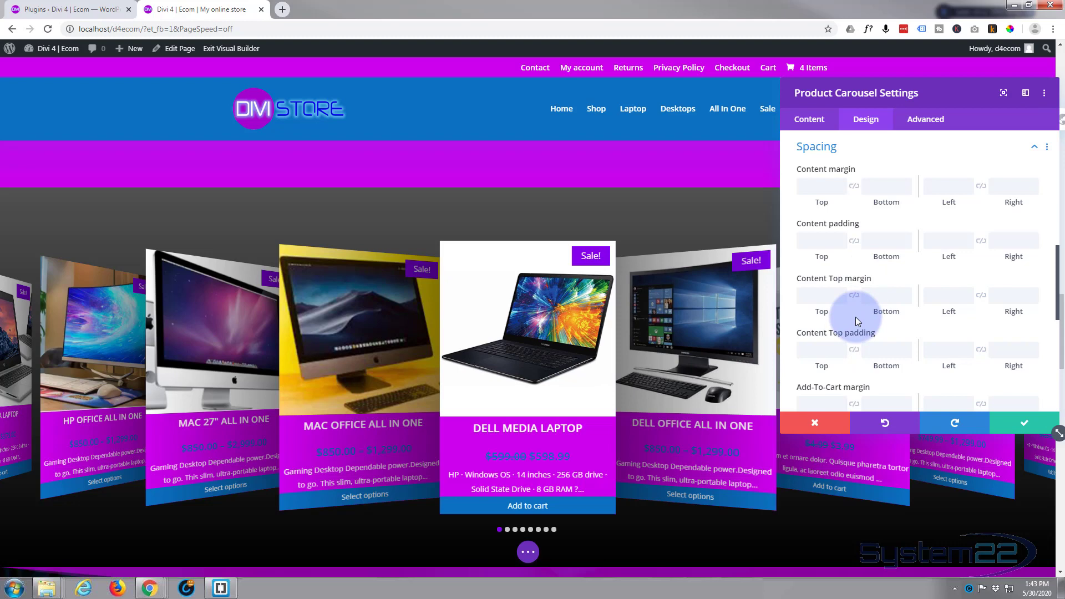
pyautogui.click(821, 294)
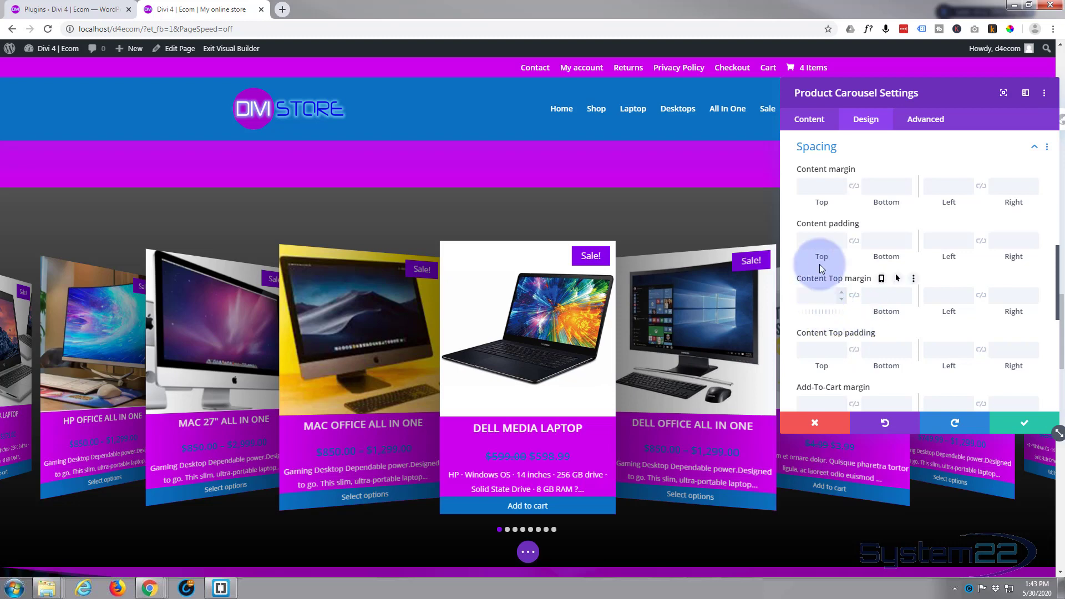
pyautogui.click(820, 347)
pyautogui.scroll(-1, 820, 347)
pyautogui.write('30')
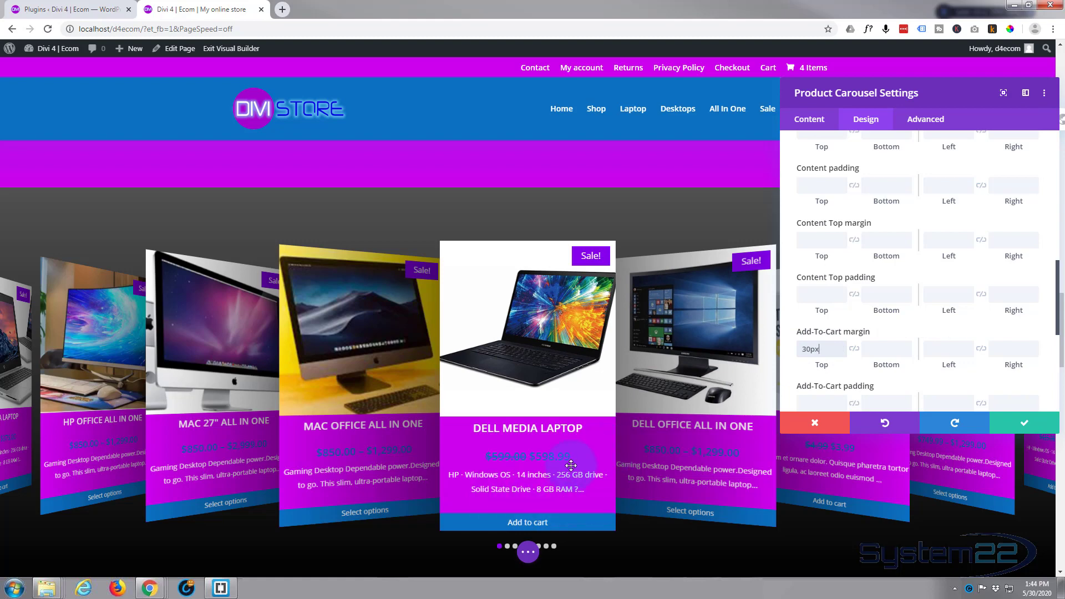
pyautogui.scroll(-3, 921, 279)
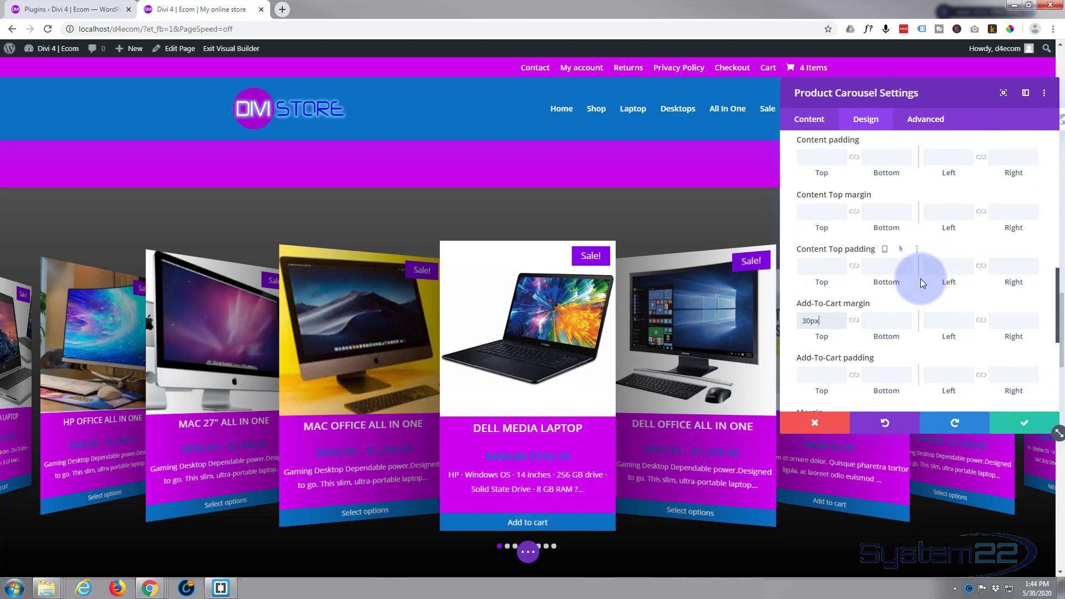
pyautogui.scroll(-2, 920, 279)
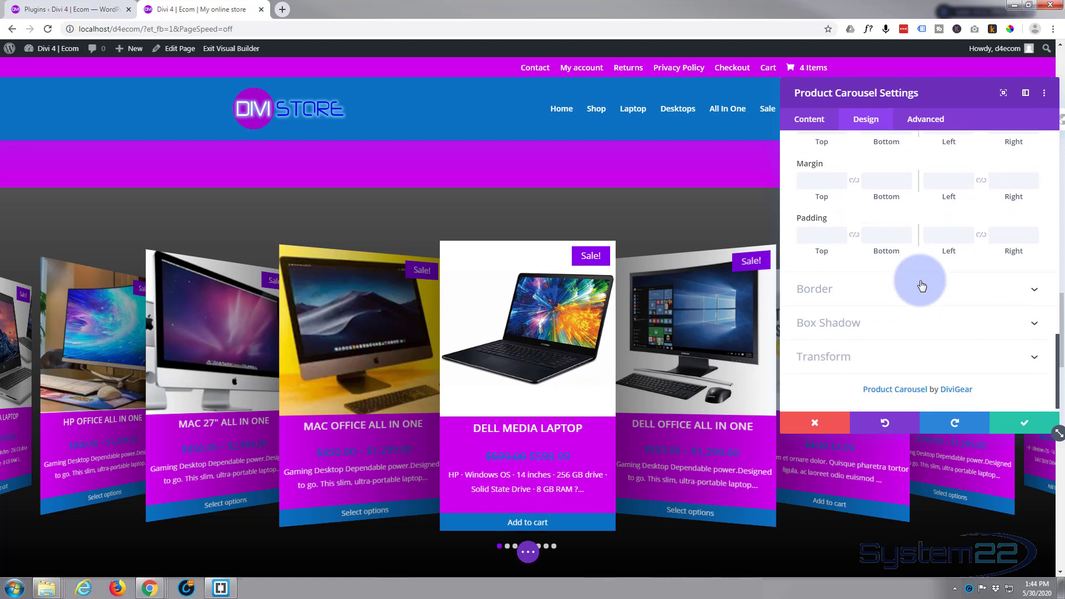
pyautogui.click(1028, 422)
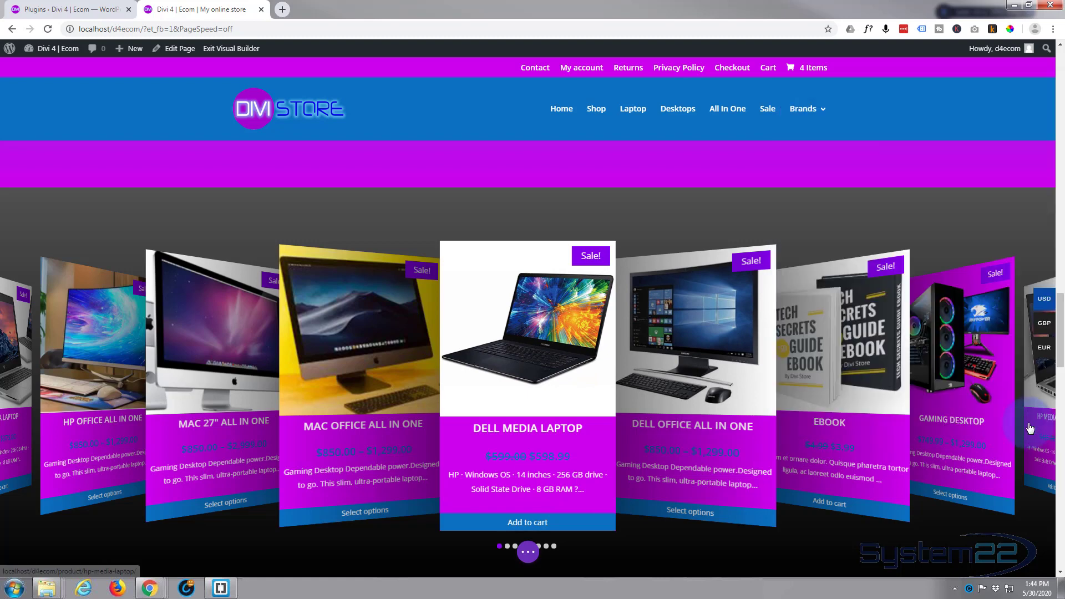
# Step: Save the page and exit the Visual Builder to view the live homepage carousel
pyautogui.moveTo(528, 552)
pyautogui.click(1023, 555)
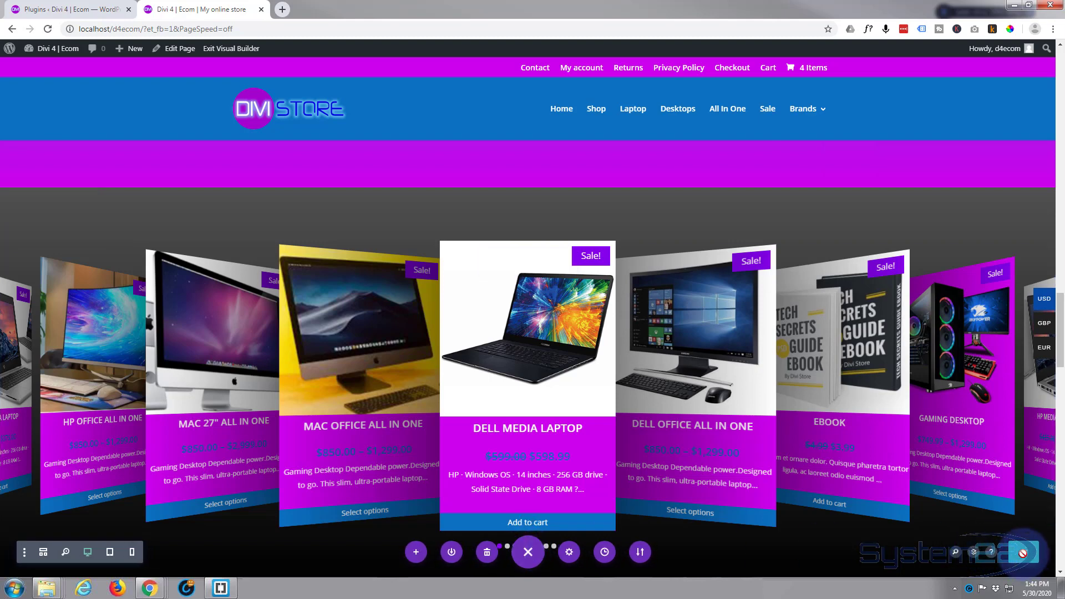
pyautogui.click(232, 50)
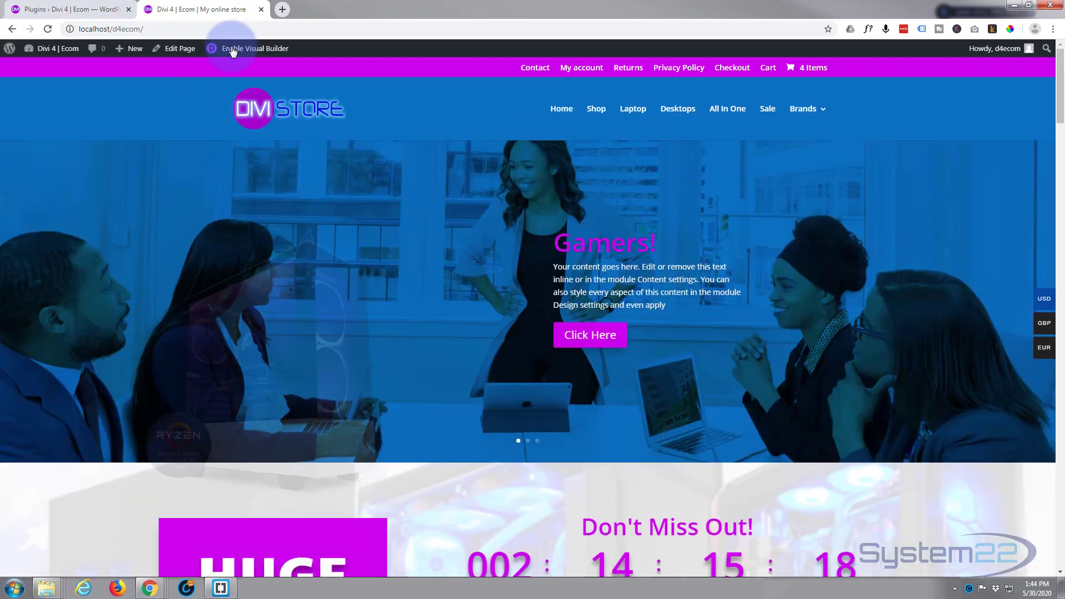
pyautogui.scroll(-2, 416, 260)
pyautogui.scroll(-4, 414, 262)
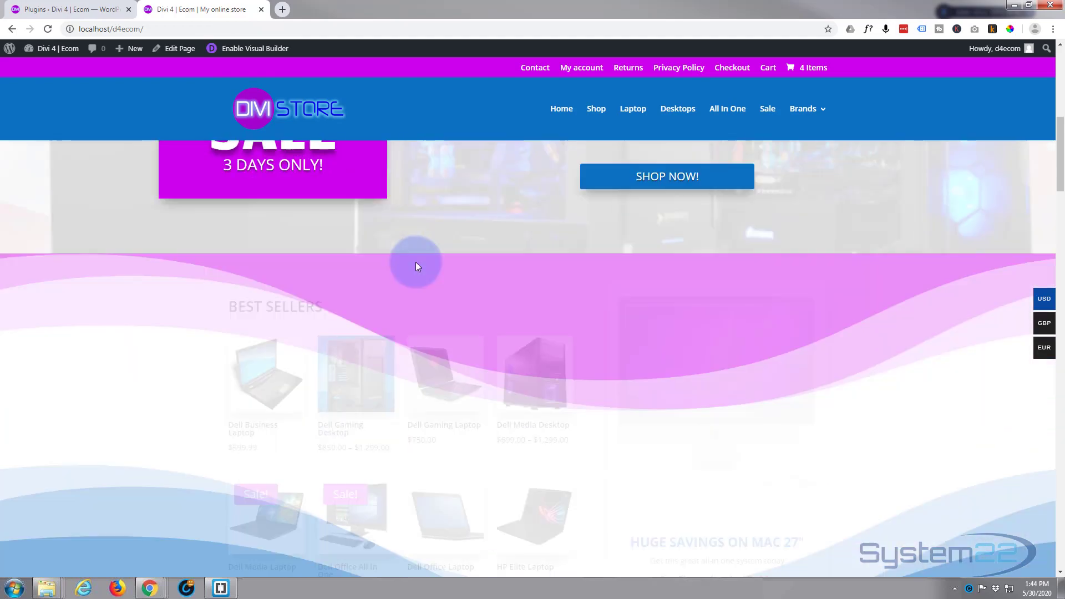
pyautogui.scroll(-3, 415, 265)
pyautogui.scroll(-3, 402, 259)
pyautogui.scroll(-3, 398, 258)
pyautogui.scroll(-2, 397, 258)
pyautogui.scroll(-2, 397, 259)
pyautogui.scroll(-2, 397, 258)
pyautogui.scroll(-1, 396, 257)
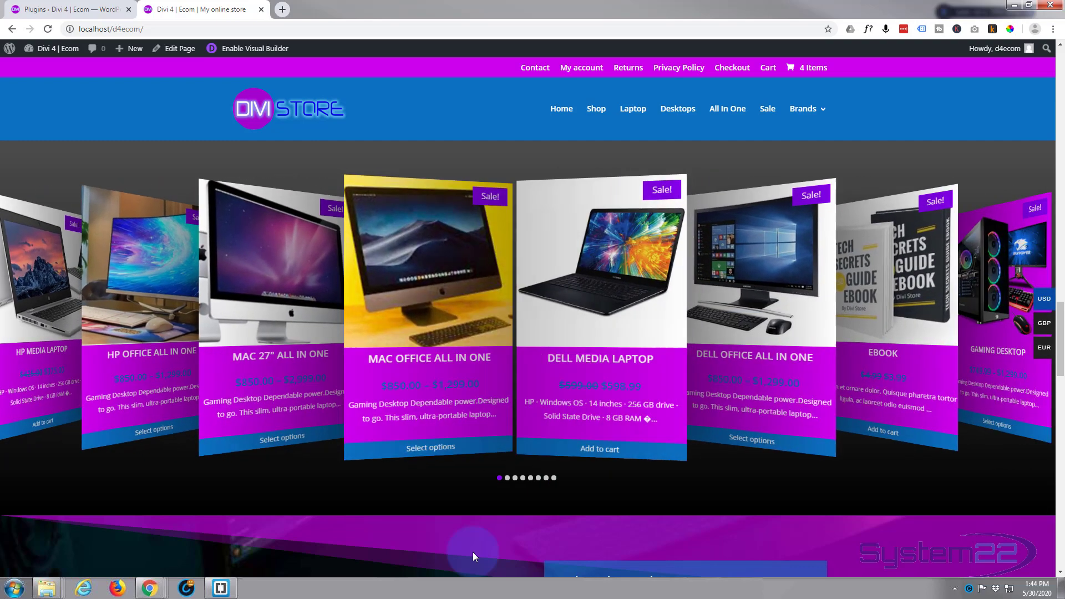
pyautogui.scroll(1, 464, 557)
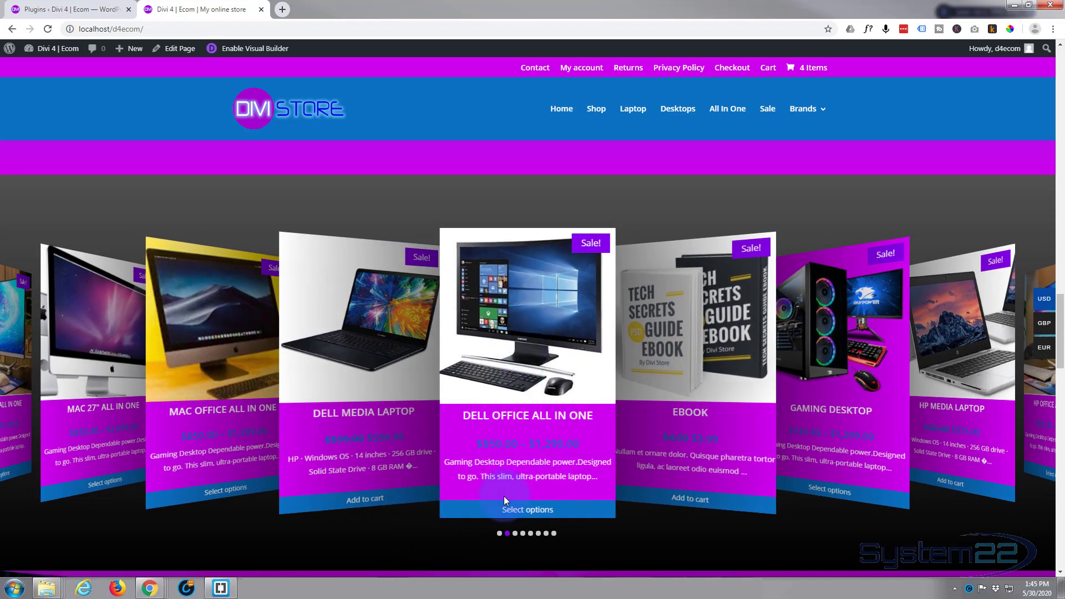
pyautogui.click(525, 514)
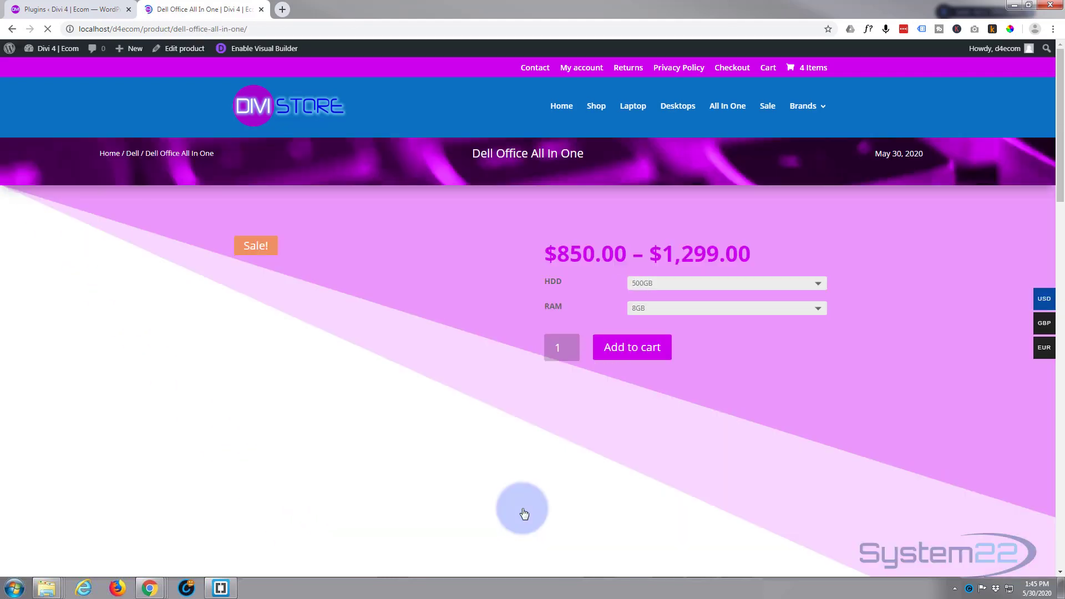
pyautogui.scroll(-1, 583, 520)
pyautogui.scroll(-1, 587, 520)
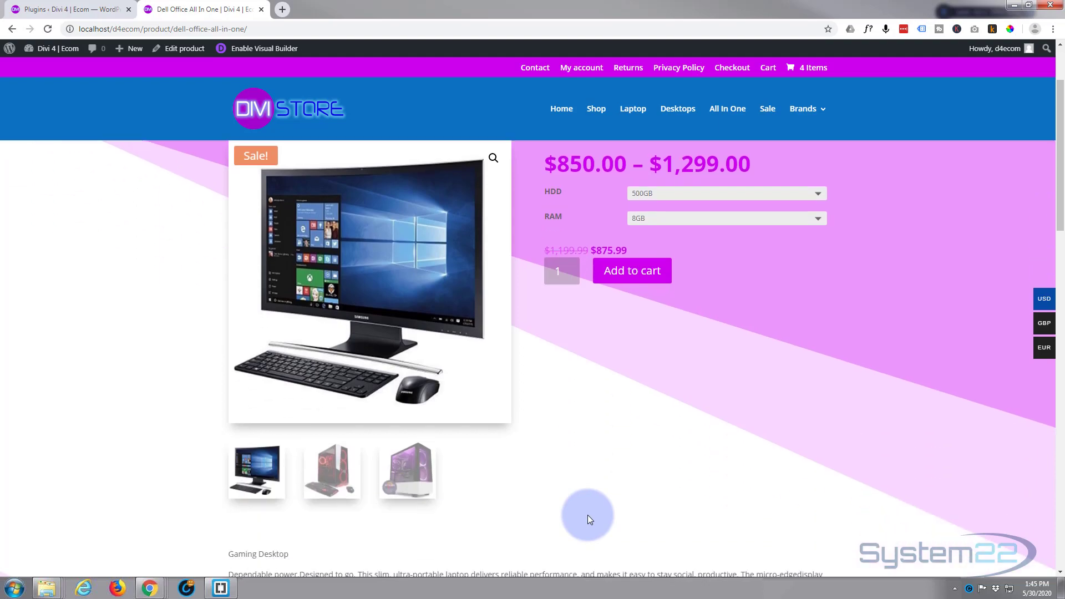
pyautogui.scroll(-2, 588, 520)
pyautogui.scroll(-2, 588, 520)
pyautogui.scroll(-2, 587, 482)
pyautogui.scroll(-2, 585, 455)
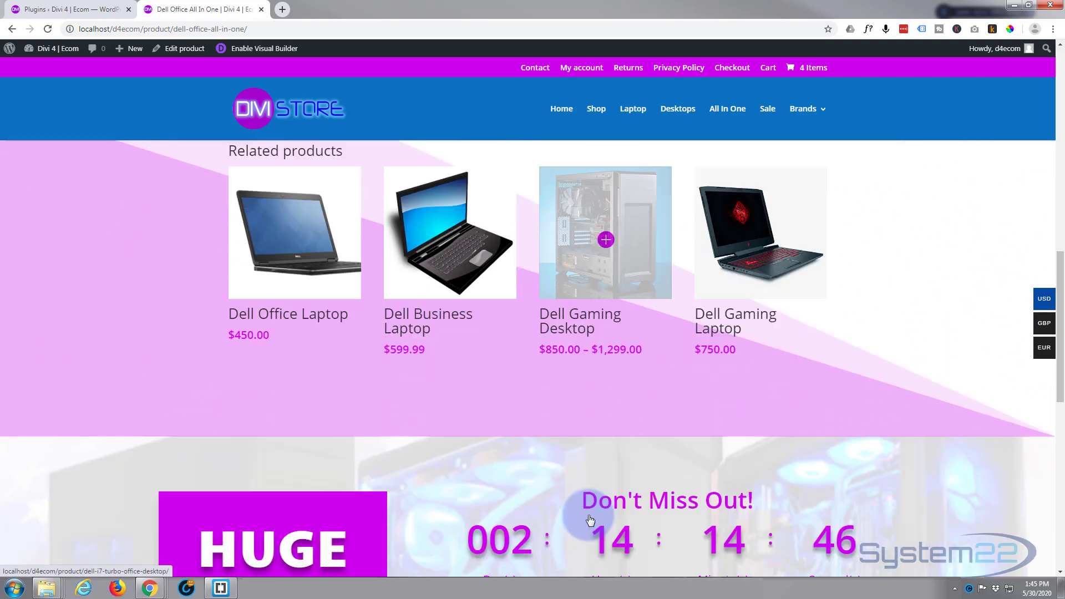
pyautogui.scroll(-1, 586, 500)
pyautogui.scroll(2, 585, 527)
pyautogui.click(14, 32)
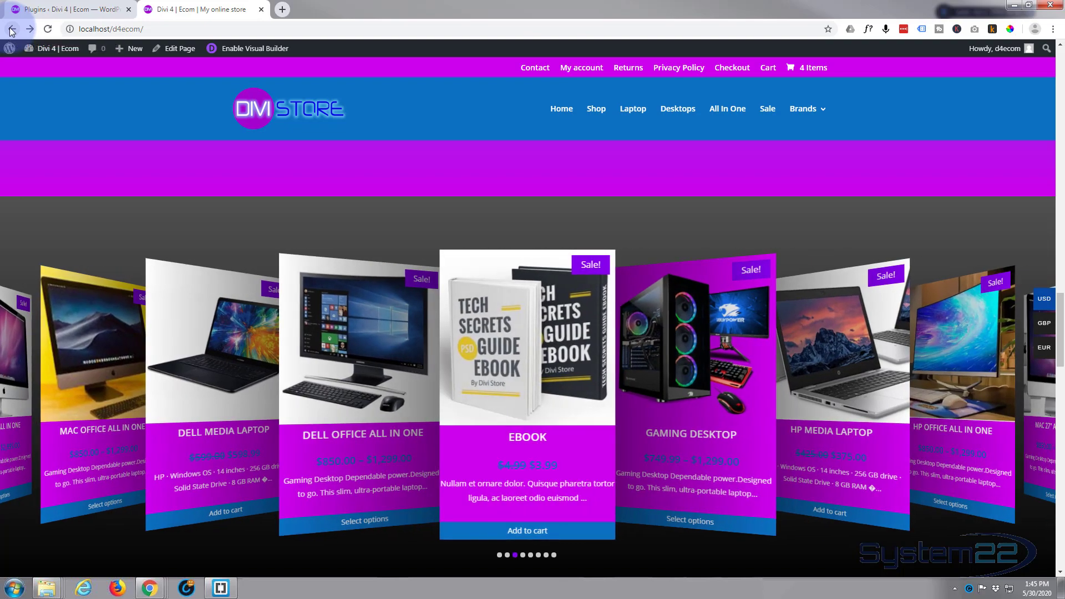
pyautogui.scroll(-1, 152, 98)
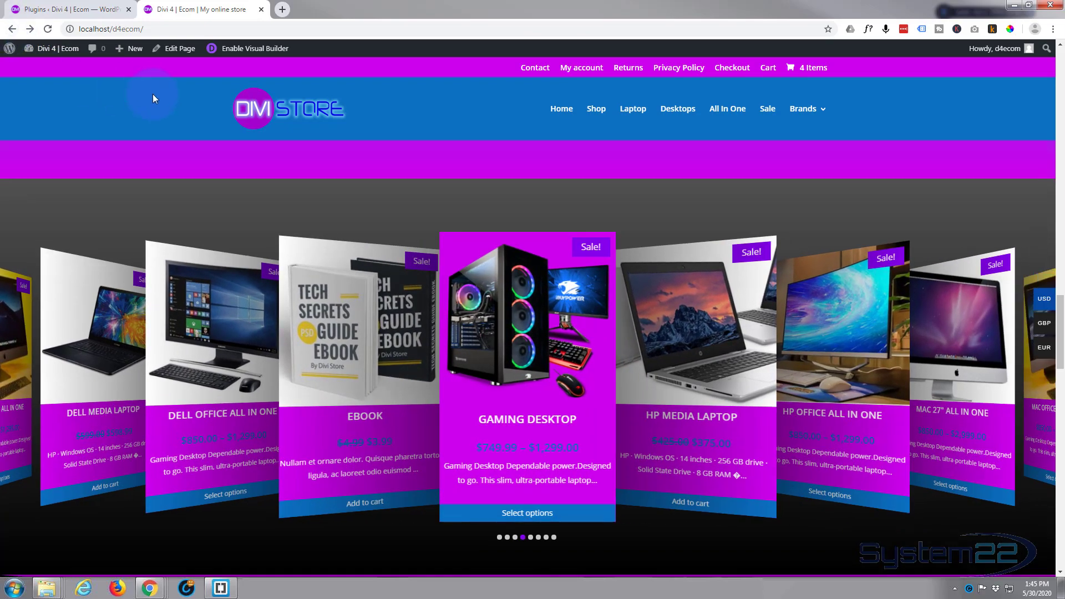